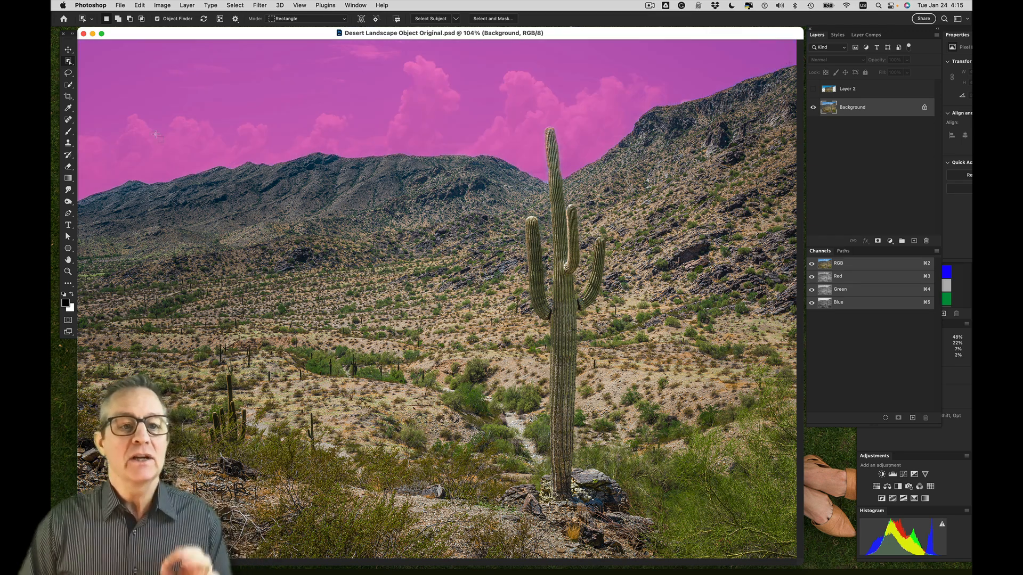
- Draw a rectangular marquee of about 708 × 970 px over the mountains in the desert photo, and deselect it
click(69, 62)
click(88, 68)
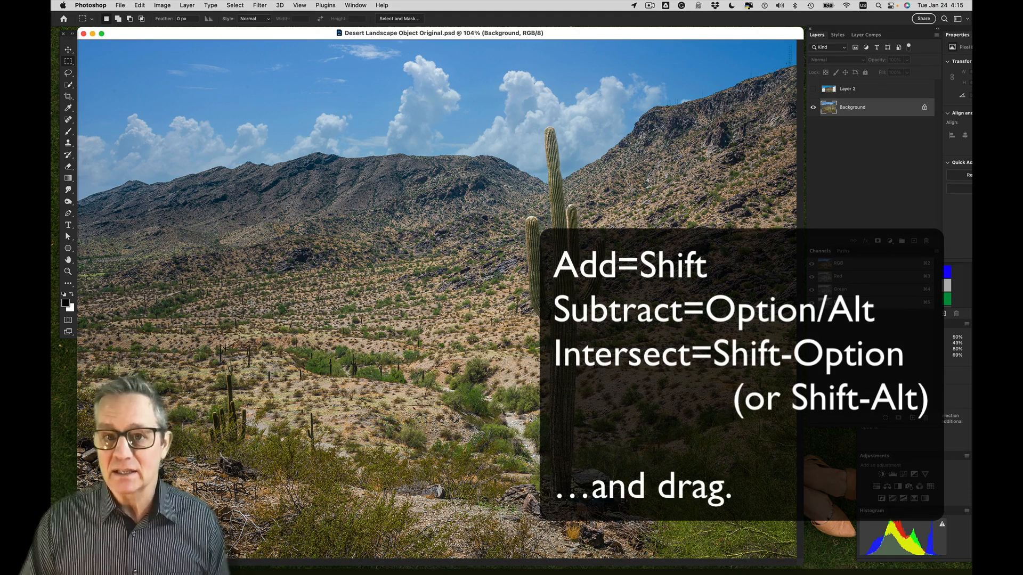
drag(266, 100, 432, 319)
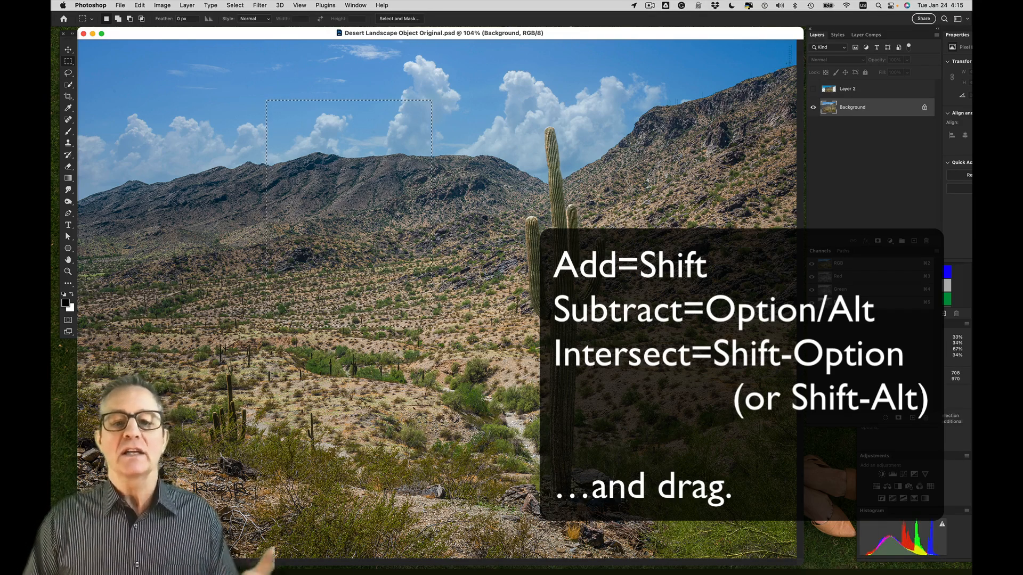
key(super+d)
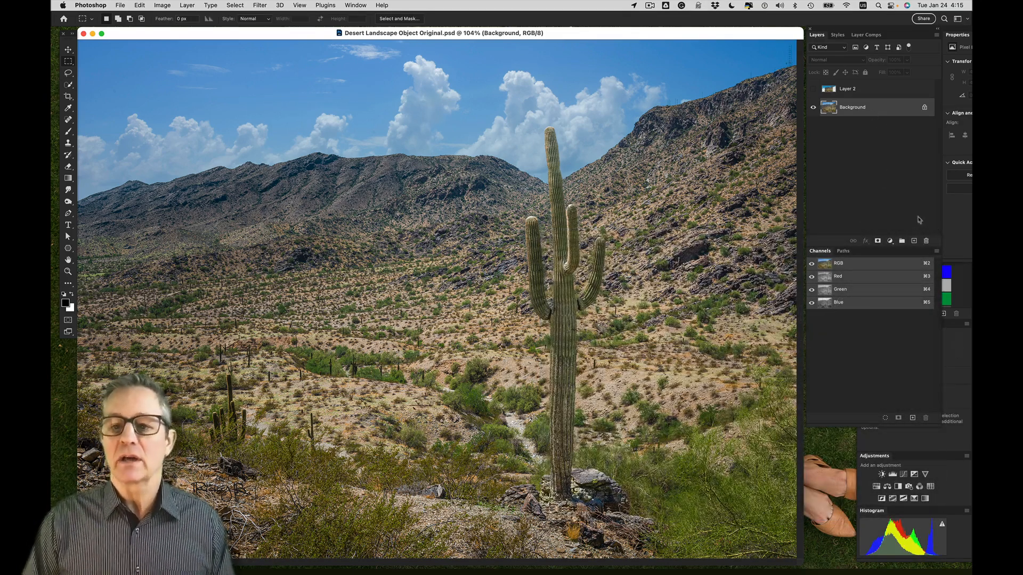
- Create a new layer above the Background layer and fill it with the white background color
click(914, 241)
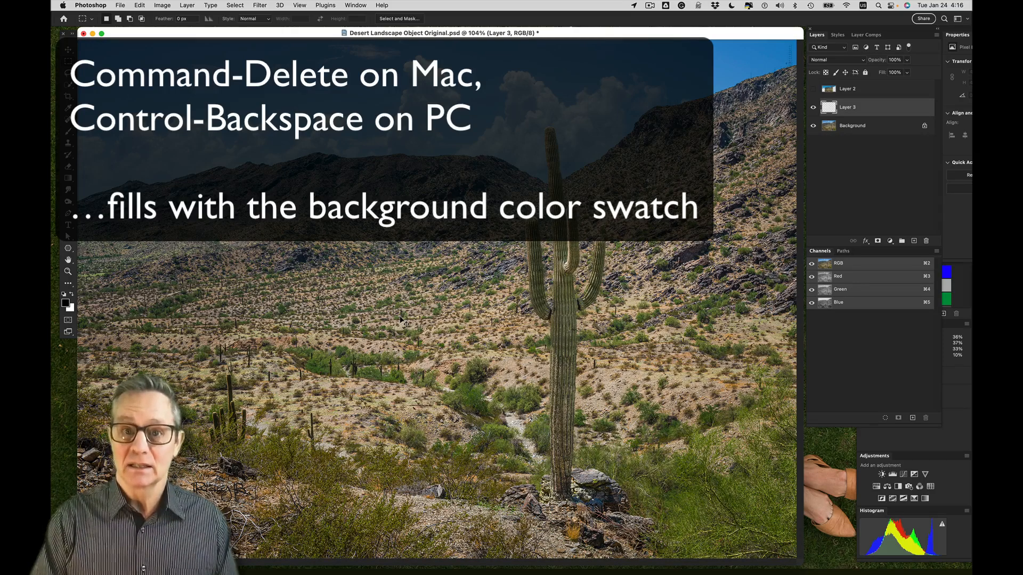
key(super+BackSpace)
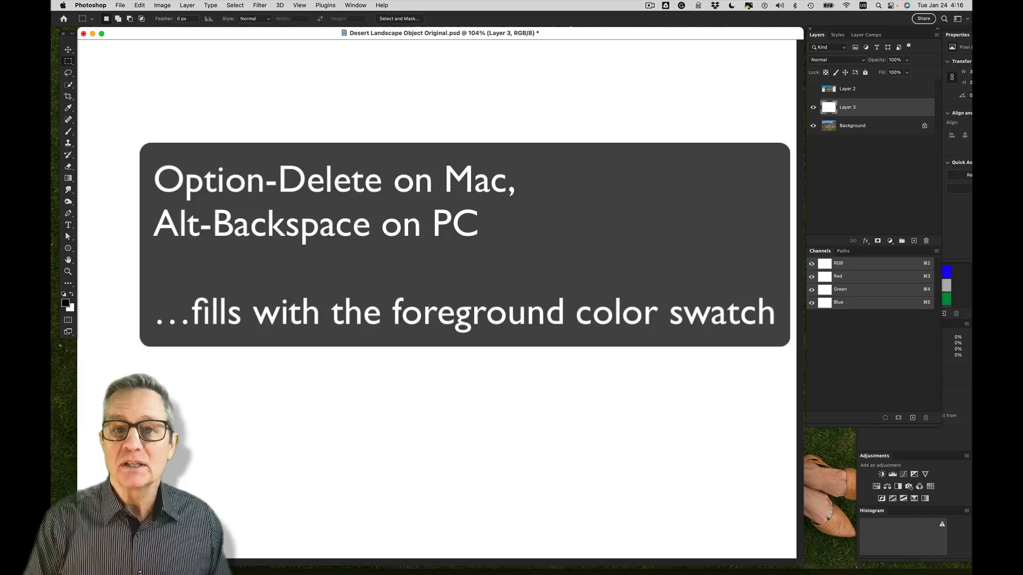
- Fill the new layer alternately with the black foreground and white background colors, and invert the final black fill
key(alt+BackSpace)
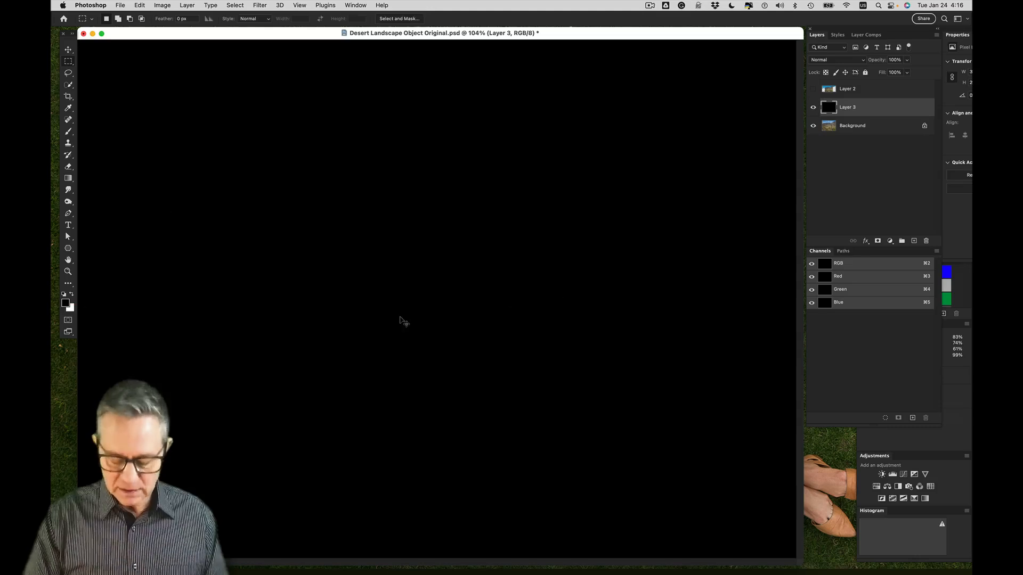
key(super+BackSpace)
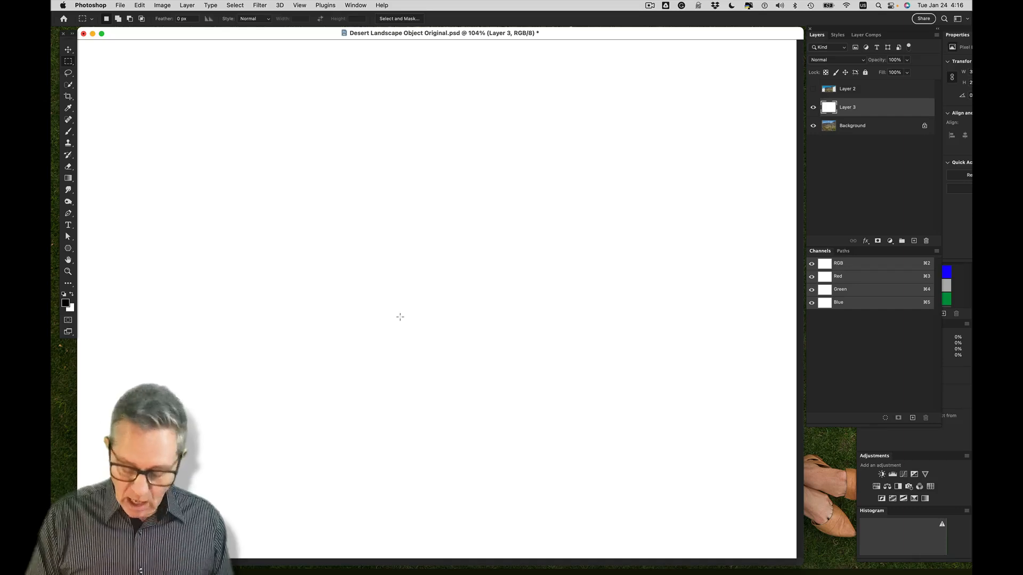
key(alt+BackSpace)
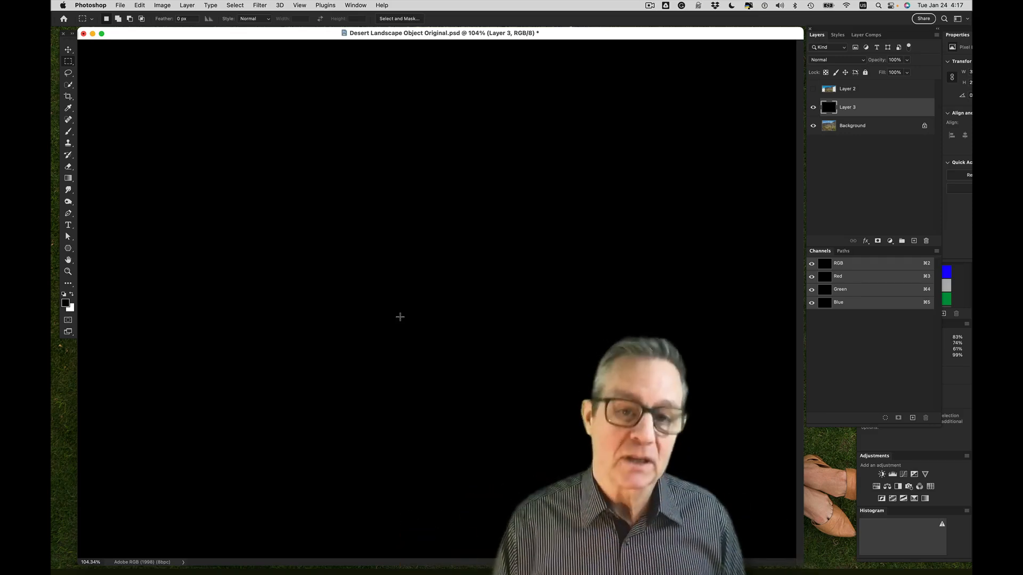
key(super+i)
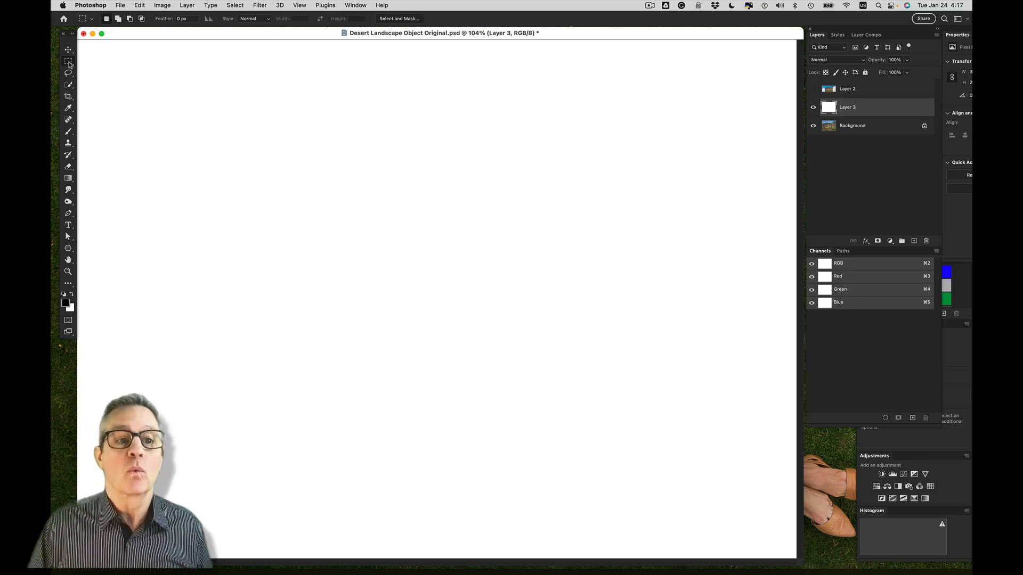
- Draw a rectangular selection of about 872 × 1177 px on the white layer and add overlapping rectangles to extend its sides and corners
drag(283, 103, 486, 379)
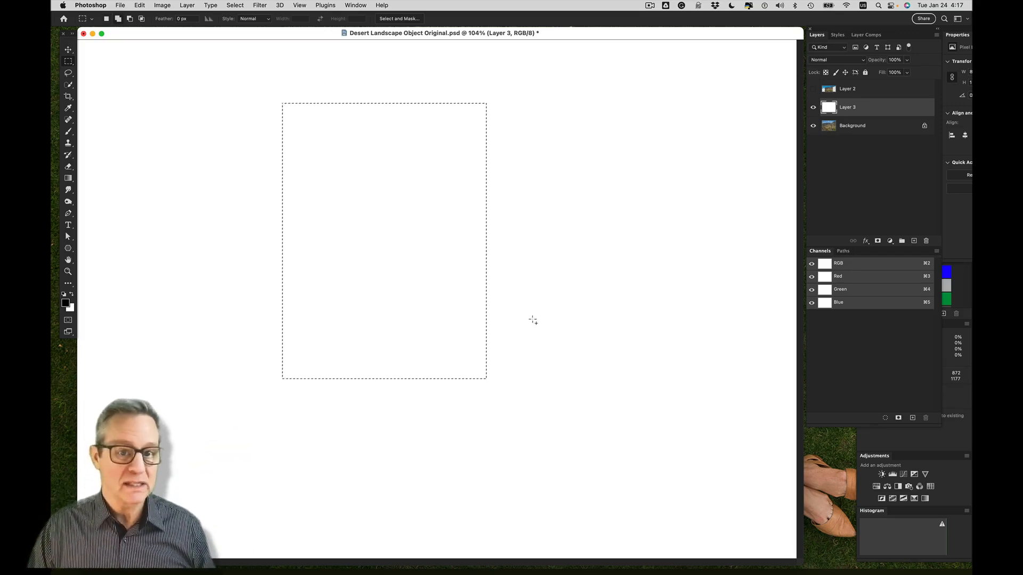
drag(195, 164, 570, 332)
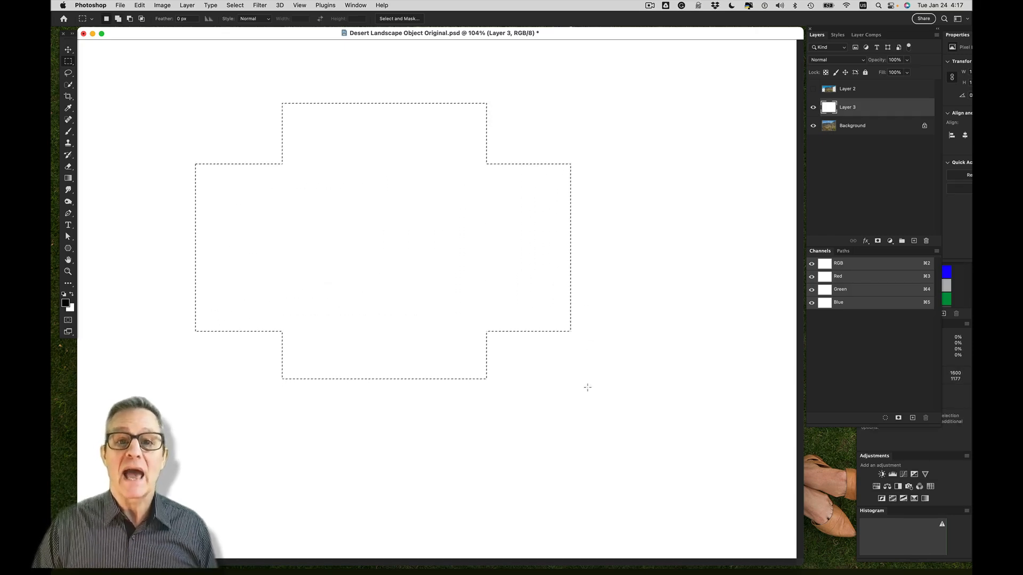
drag(250, 127, 307, 235)
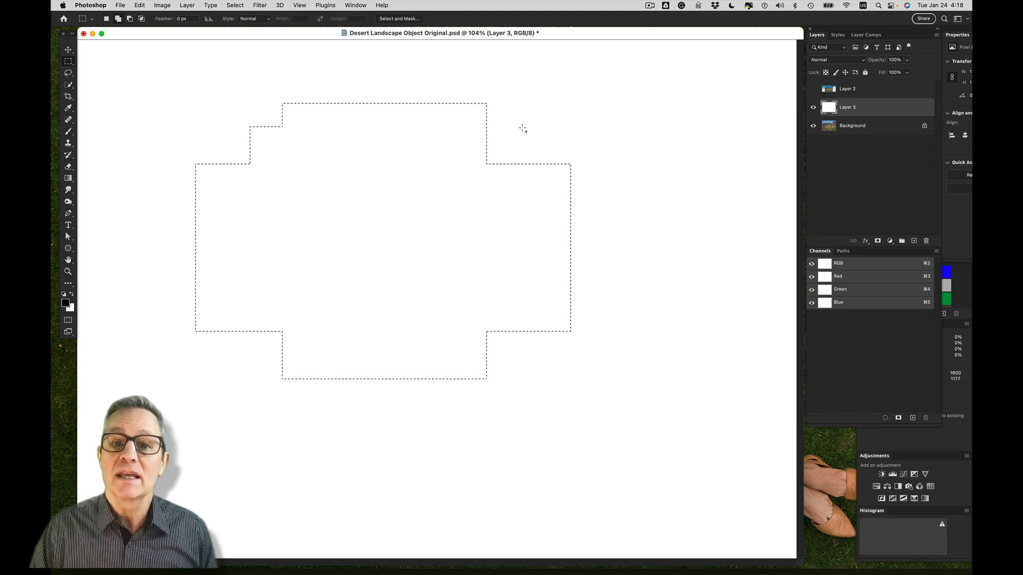
drag(532, 118, 420, 231)
drag(219, 137, 296, 208)
drag(243, 283, 283, 365)
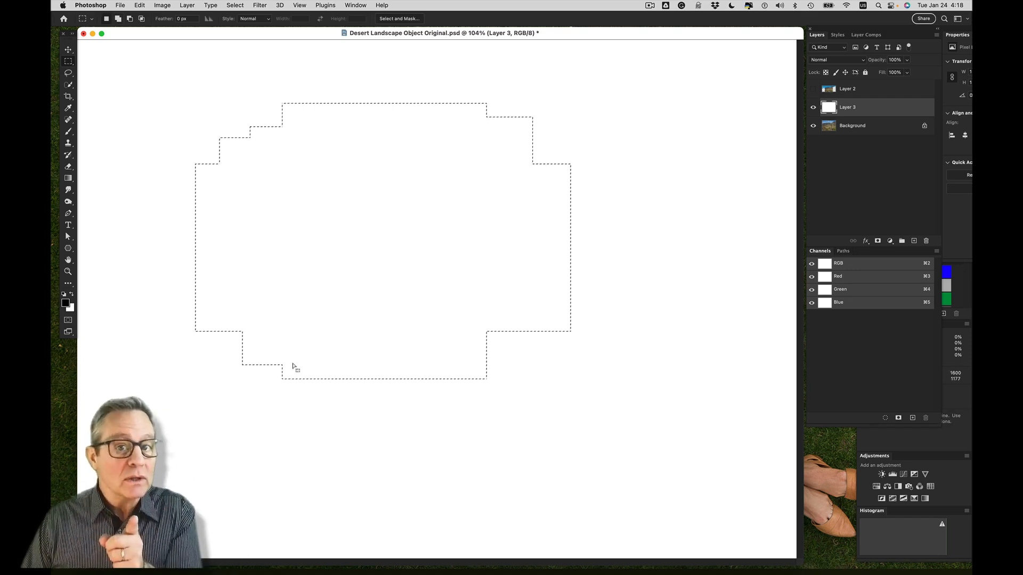
- Add a tall ellipse across the left half of the selection and a freehand Lasso area with finger-like bulges on its right side
click(72, 64)
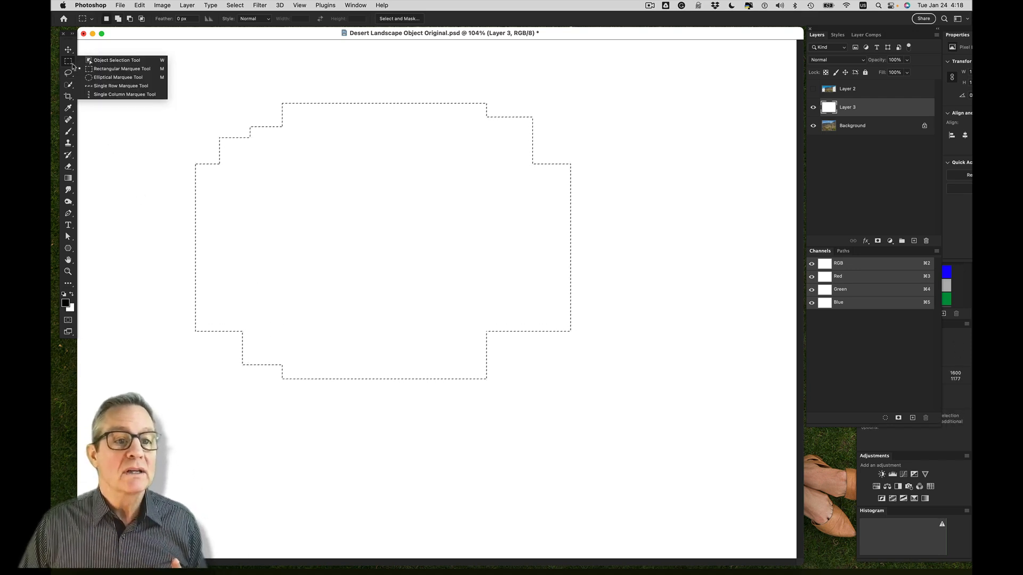
click(100, 79)
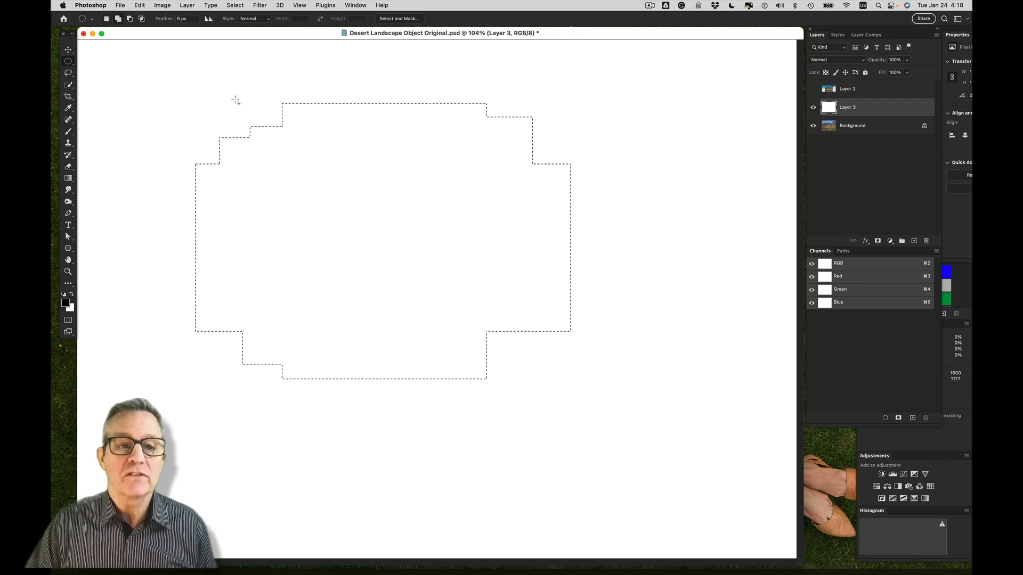
drag(232, 90, 443, 453)
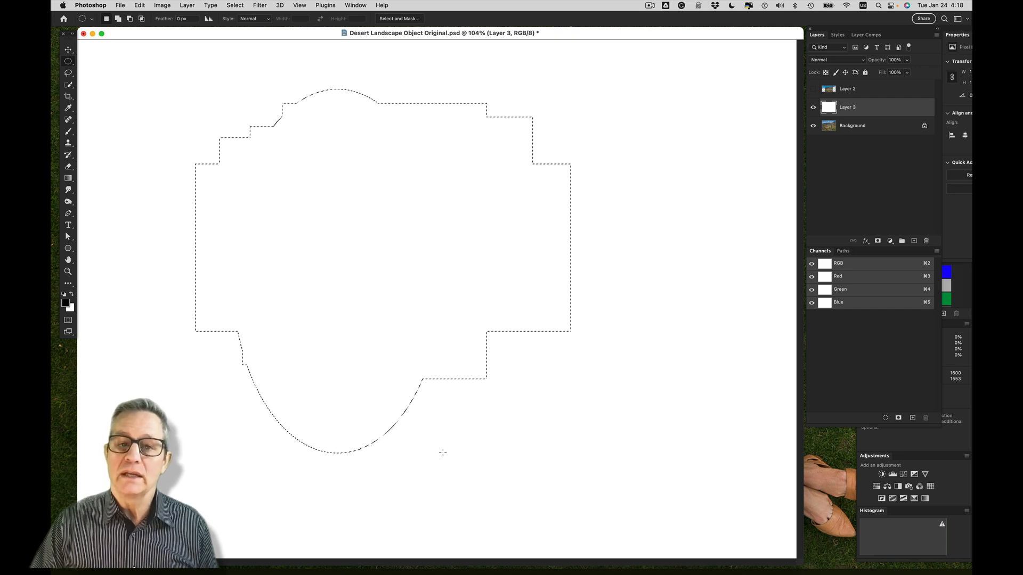
click(68, 74)
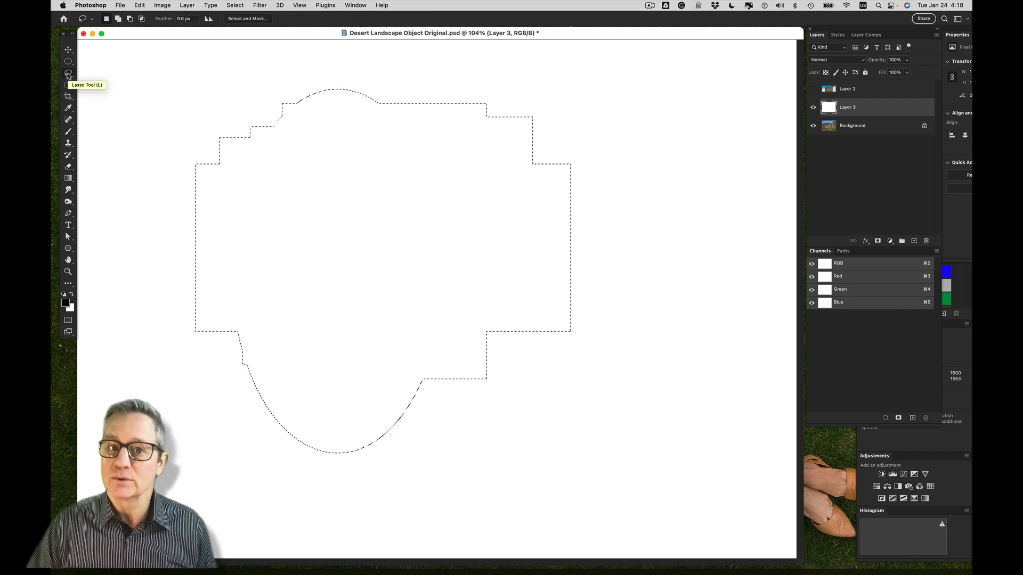
mouse_move(479, 87)
mouse_down()
mouse_move(679, 94)
mouse_move(688, 134)
mouse_move(624, 148)
mouse_move(630, 167)
mouse_move(674, 176)
mouse_move(625, 210)
mouse_move(686, 245)
mouse_move(654, 282)
mouse_move(543, 266)
mouse_move(430, 172)
mouse_up()
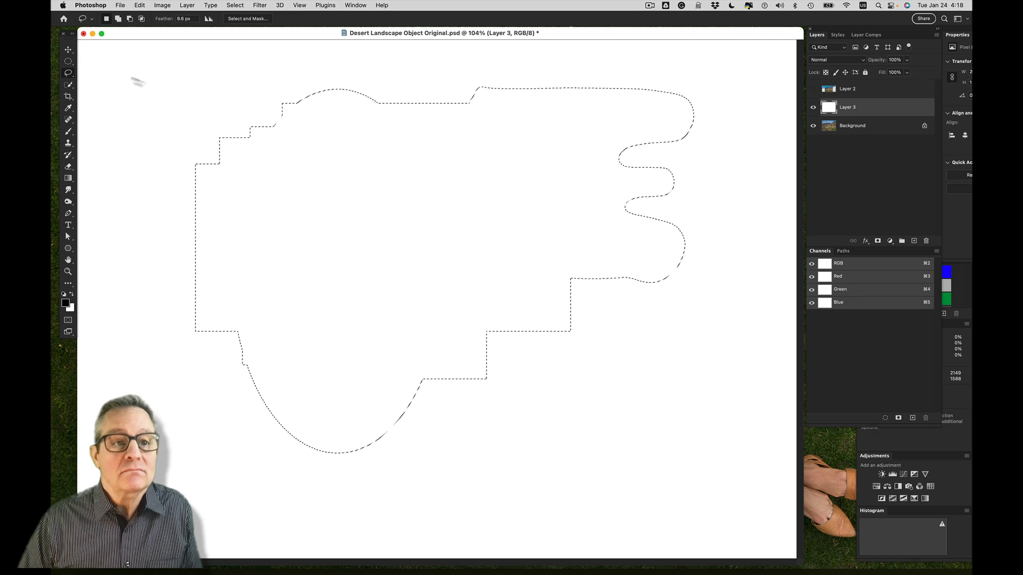
- Subtract rectangular areas from the selection's upper-left part, its middle and its right edge with the Rectangular Marquee Tool
click(69, 62)
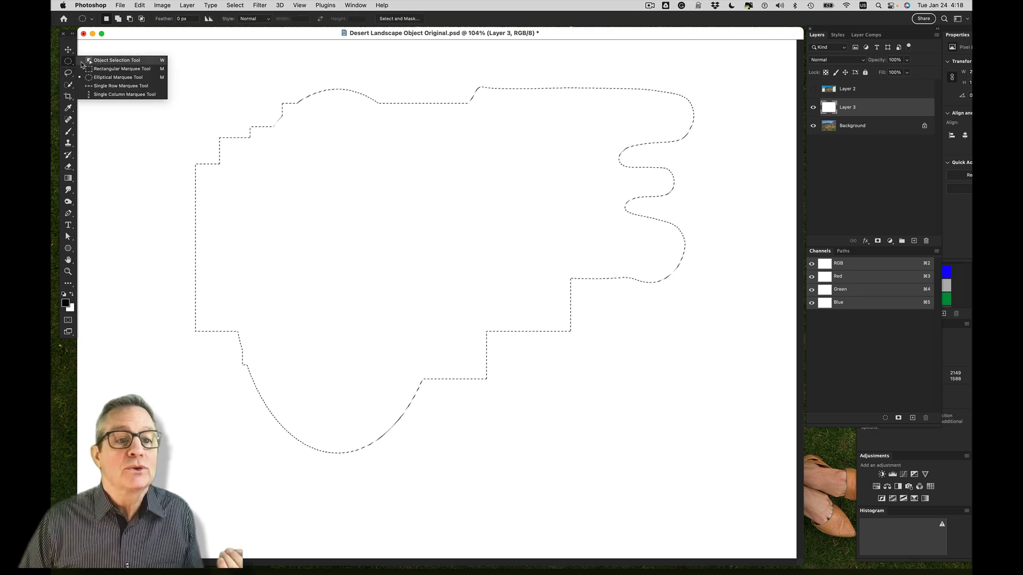
click(107, 60)
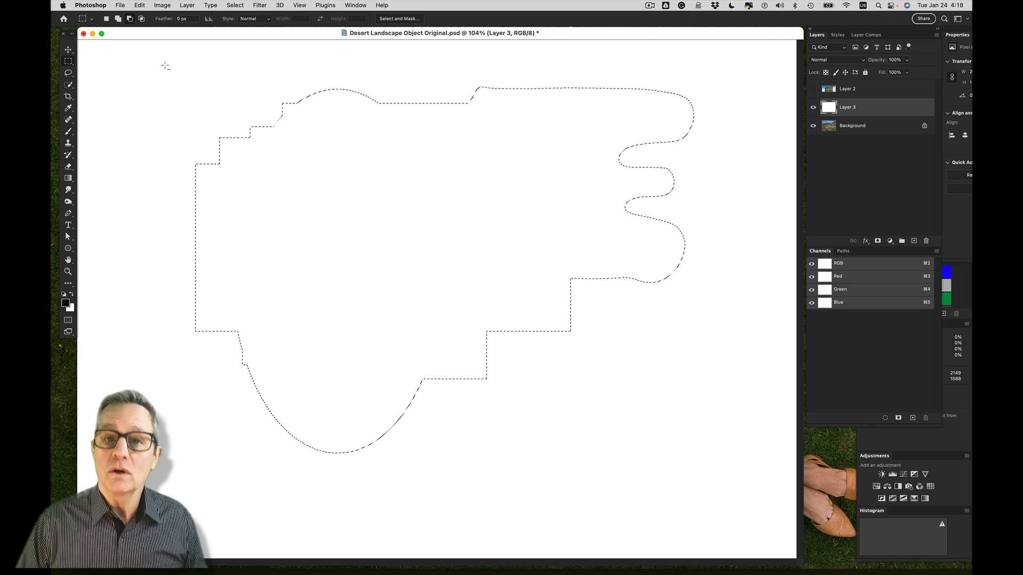
mouse_move(162, 62)
mouse_down()
mouse_move(215, 202)
mouse_move(330, 429)
mouse_move(394, 484)
mouse_move(422, 205)
mouse_move(450, 299)
mouse_up()
key(alt)
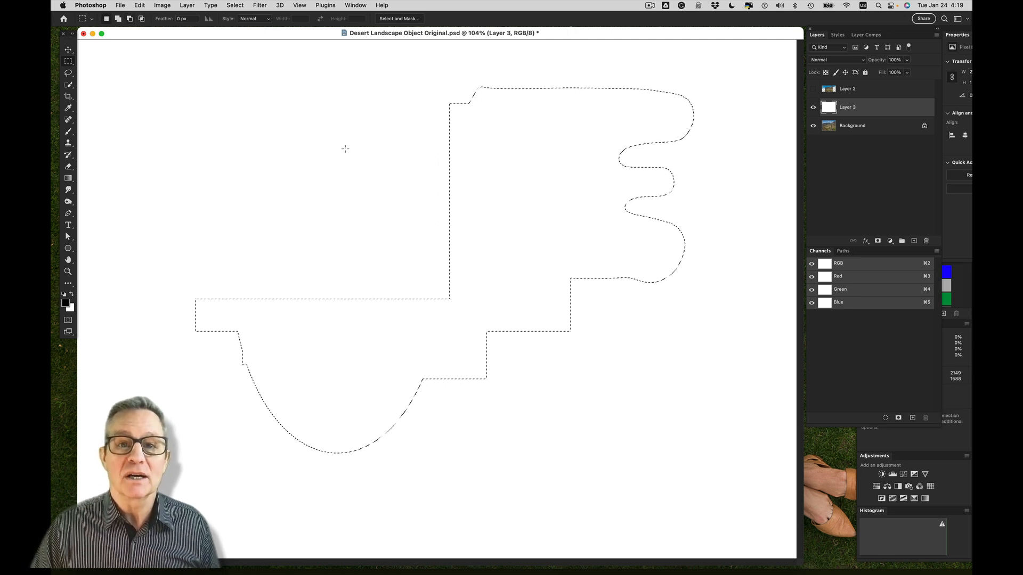
drag(370, 165, 549, 235)
mouse_move(642, 72)
mouse_down()
mouse_move(659, 84)
mouse_move(697, 205)
mouse_move(708, 335)
mouse_up()
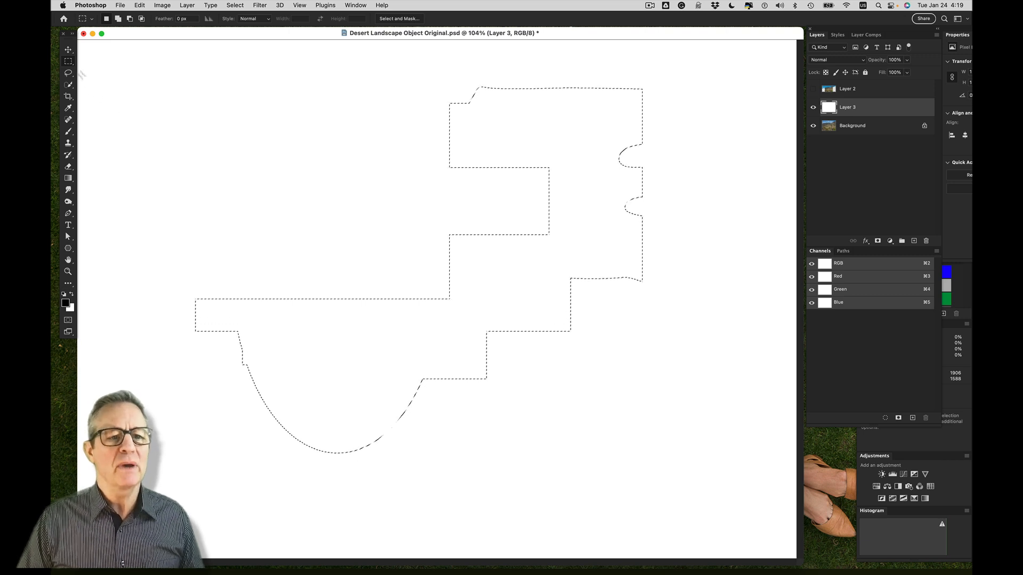
- Subtract an ellipse from the middle of the selection with the Elliptical Marquee Tool, cutting between its upper and lower parts
click(69, 61)
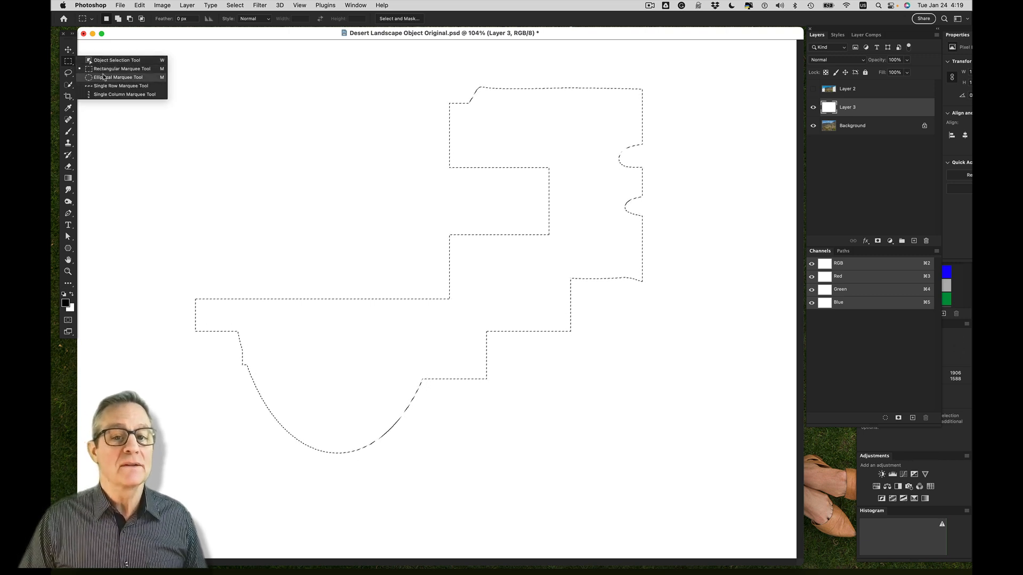
click(104, 77)
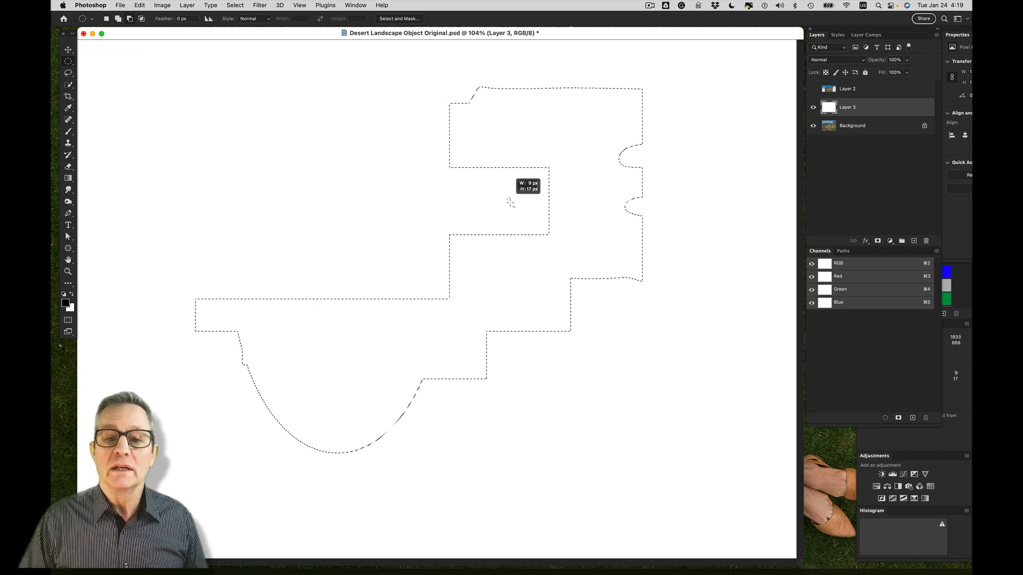
drag(543, 249, 608, 365)
- Subtract a freehand wavy area running through the middle of both selection parts with the Lasso Tool, and deselect everything
key(super+minus)
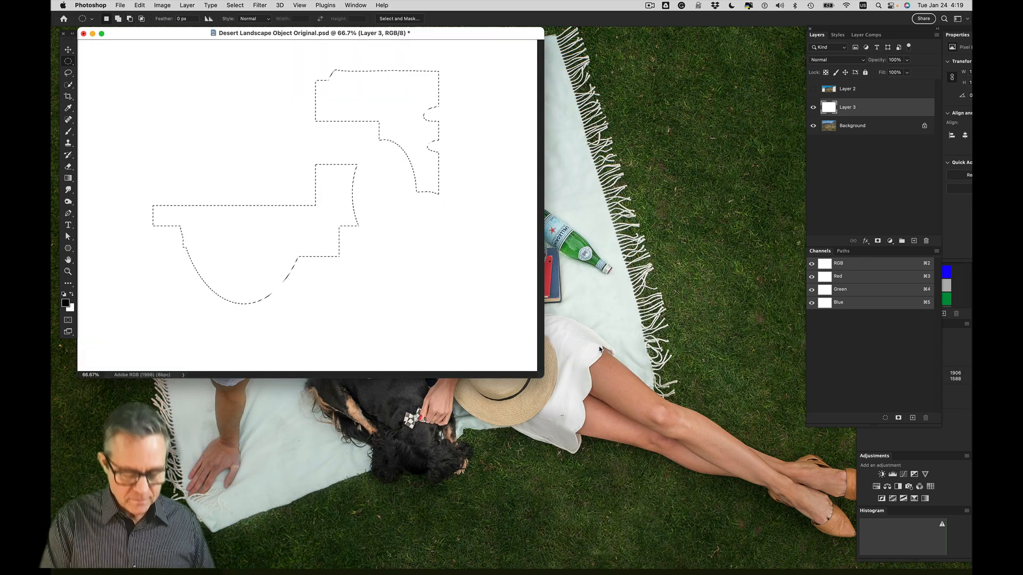
key(f)
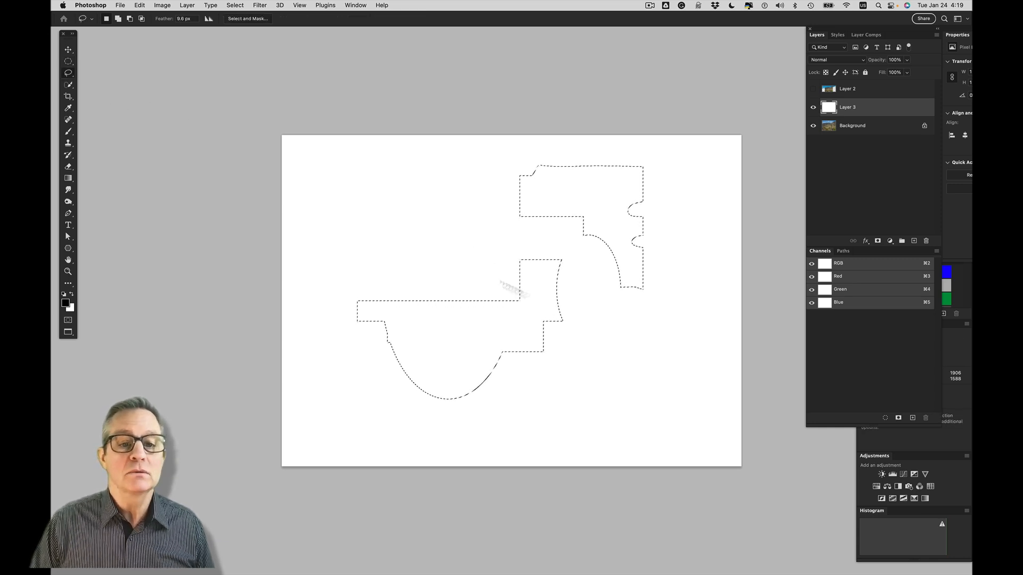
key(alt)
drag(334, 271, 345, 350)
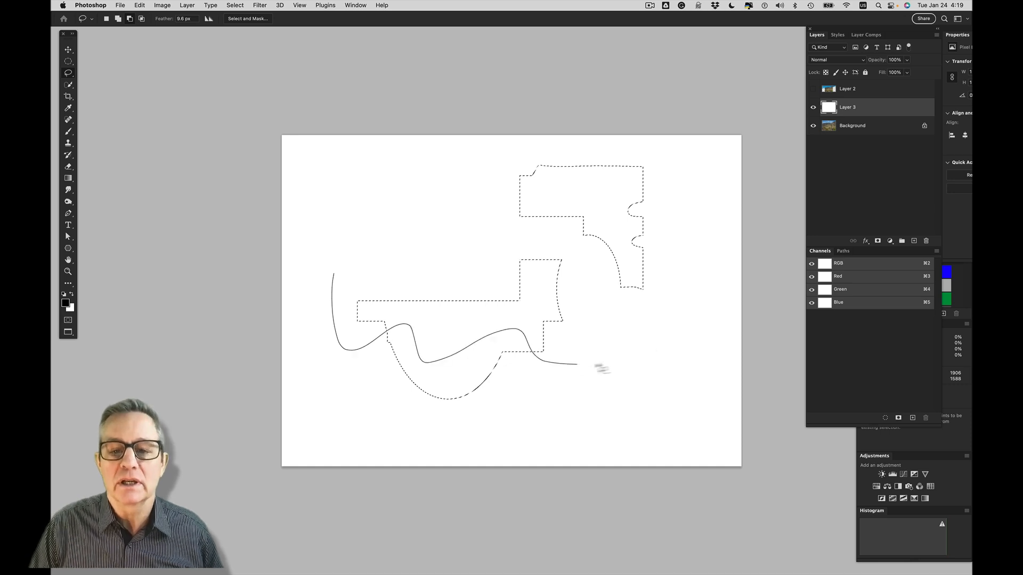
drag(395, 255, 374, 279)
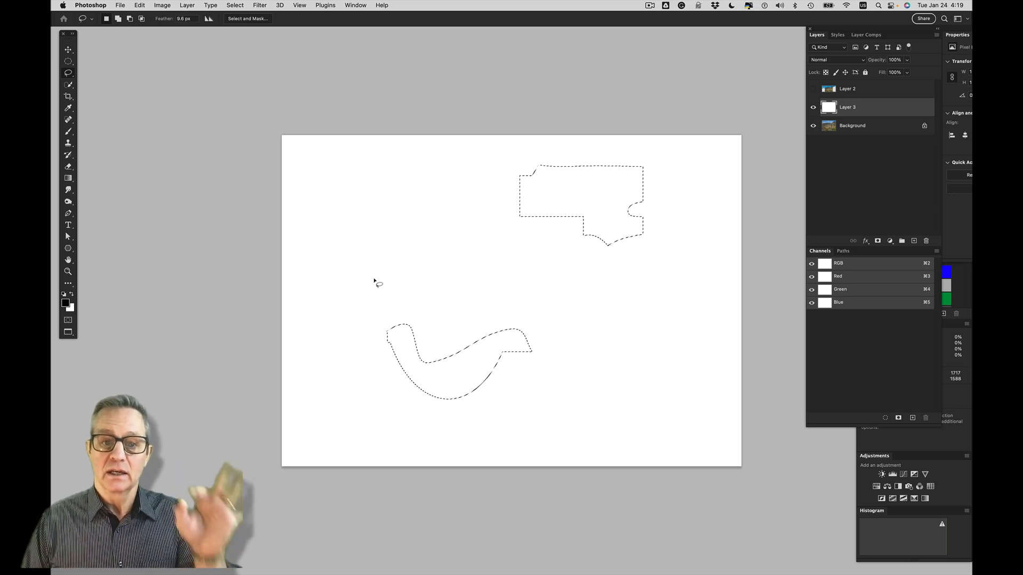
key(super+d)
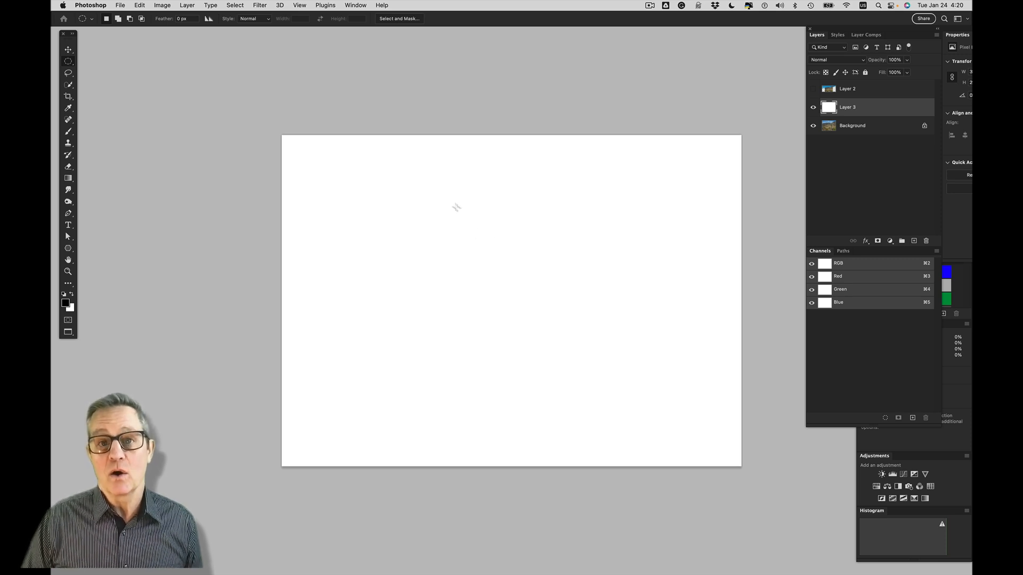
- Draw tall elliptical marquees in the middle of the white canvas
drag(450, 198, 579, 370)
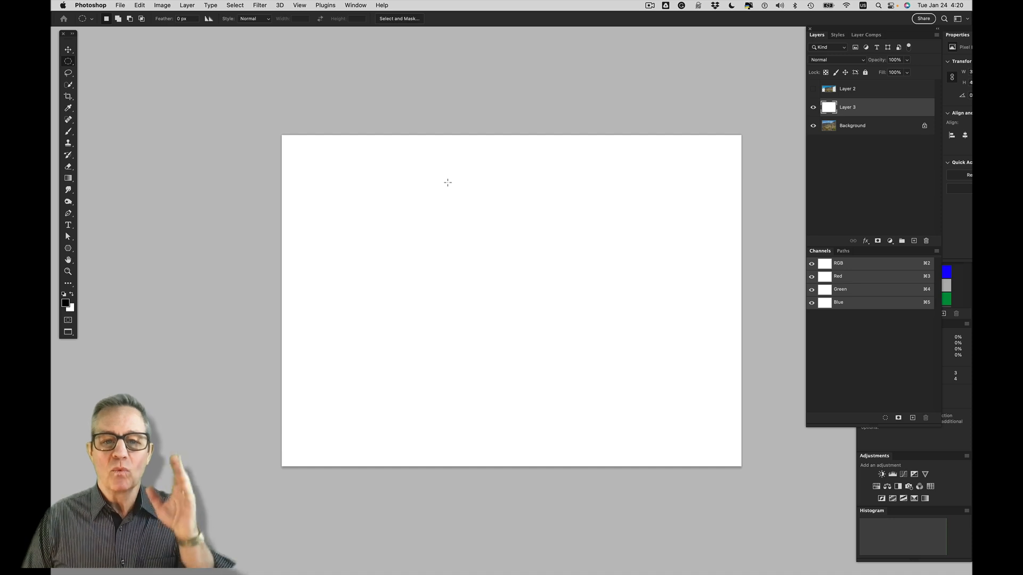
drag(448, 182, 584, 388)
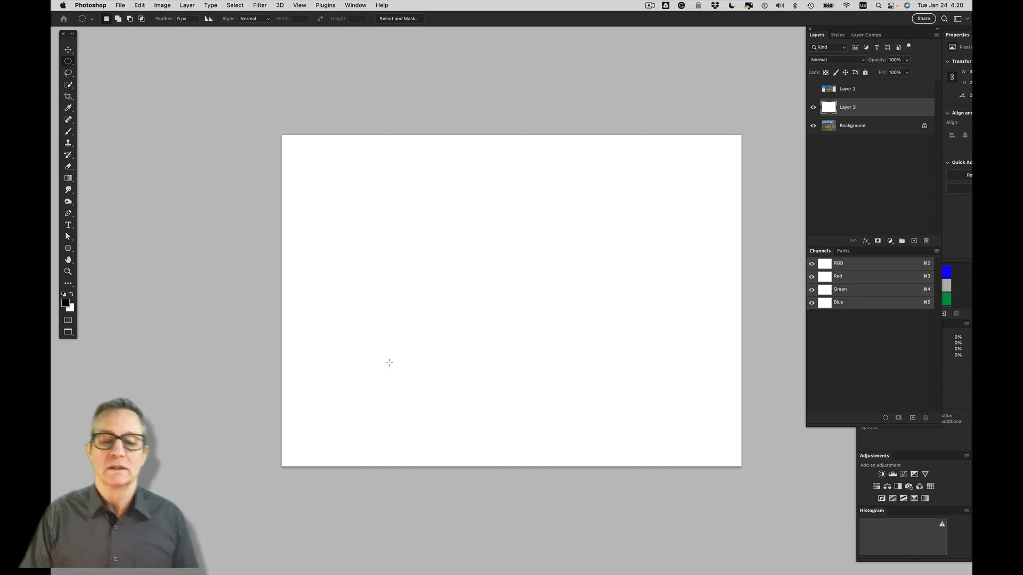
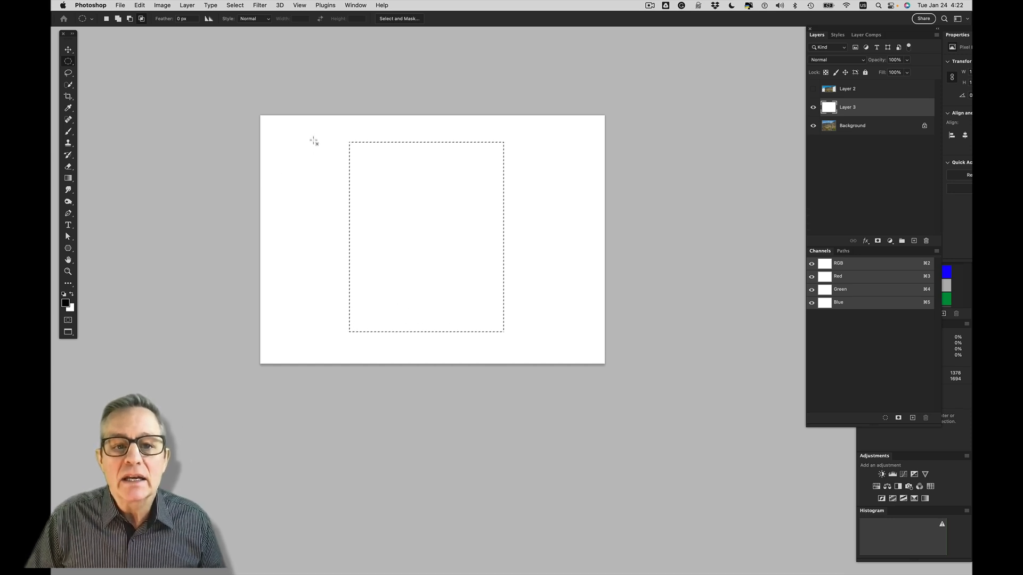
- Intersect the rectangular selection with a tall ellipse of about 838 × 1861 px overlapping its left side
drag(312, 133, 322, 167)
drag(389, 337, 405, 342)
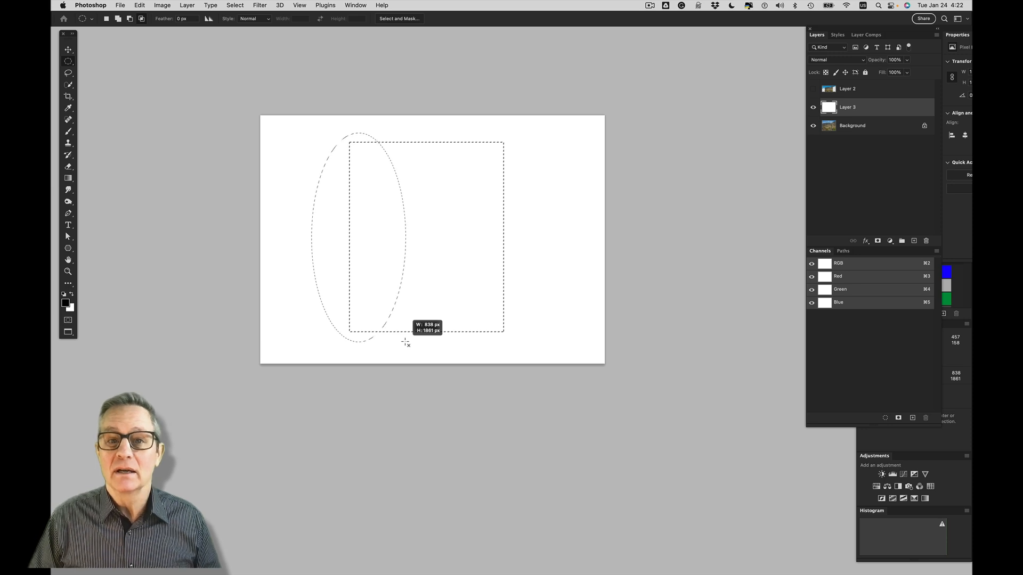
drag(406, 343, 404, 344)
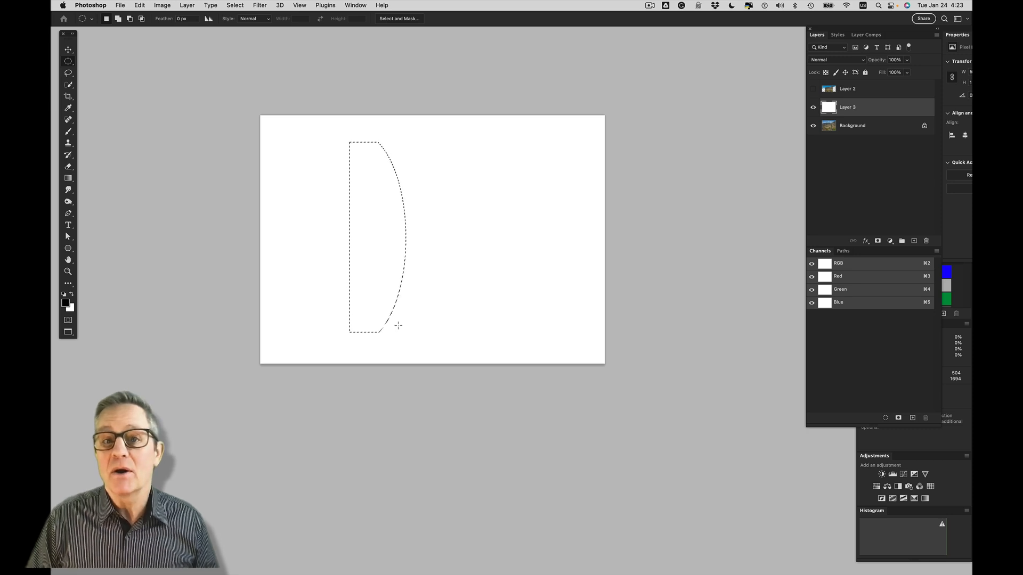
- Intersect the selection with a tall rectangle covering its curved side using the Rectangular Marquee Tool, and deselect everything
click(69, 63)
click(107, 60)
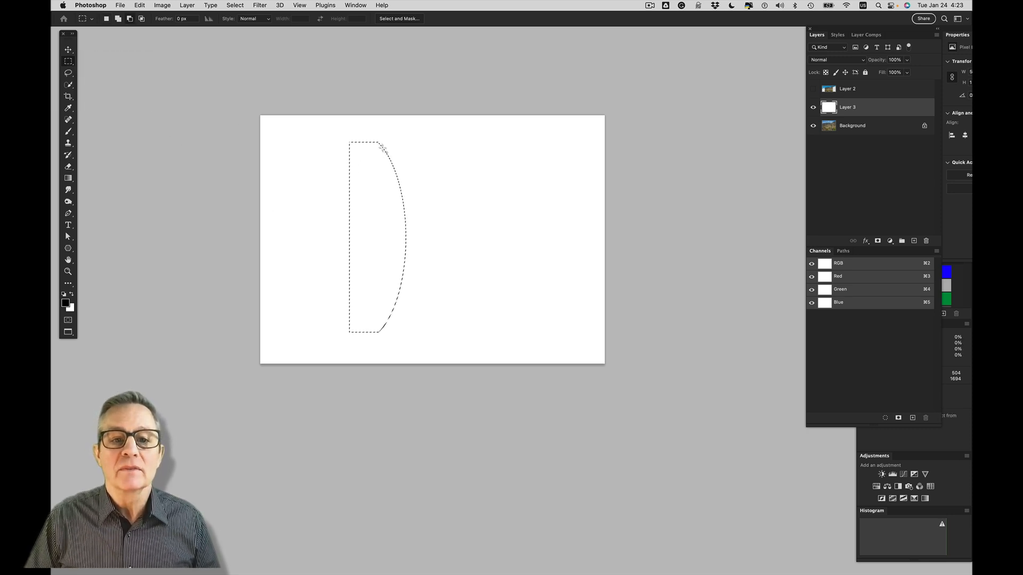
drag(374, 134, 453, 346)
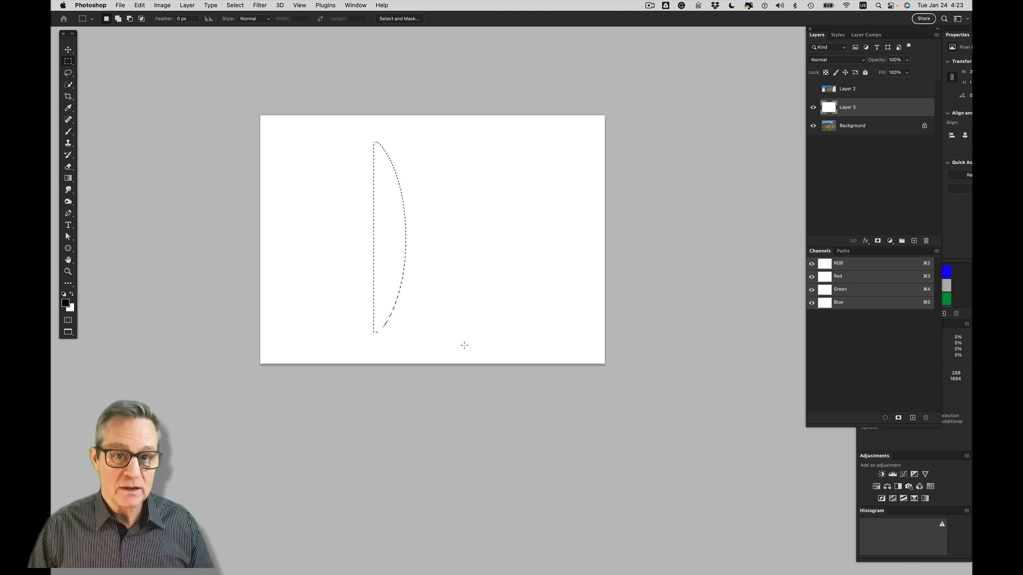
key(super+d)
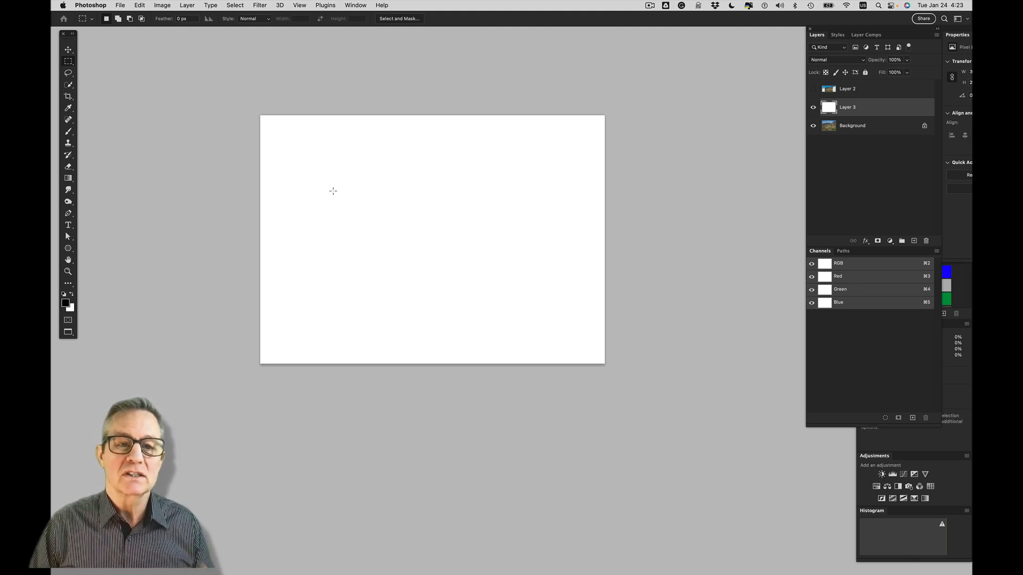
- Delete the white Layer 3 so the Background photo is exposed
scroll(328, 179, right, 3)
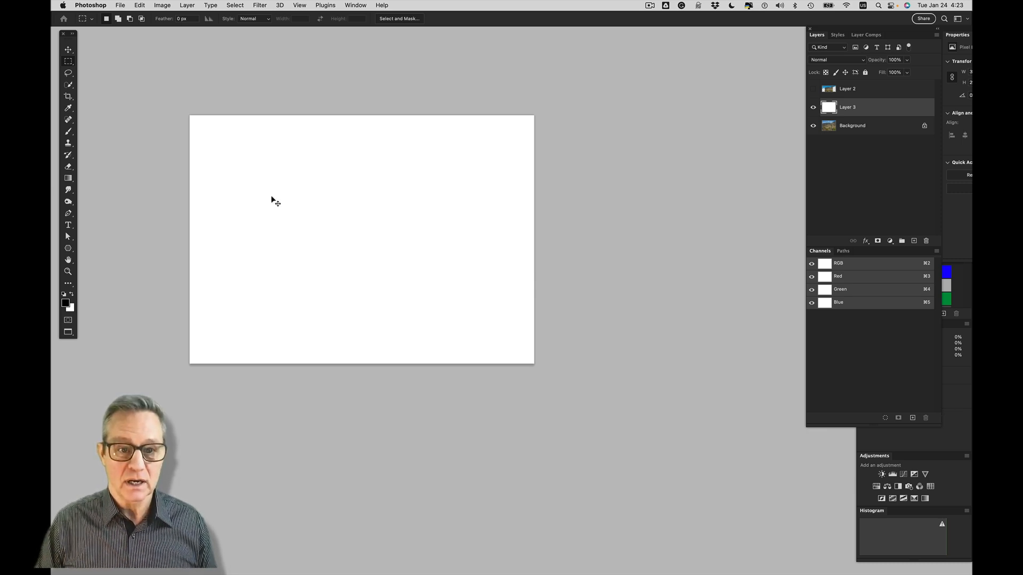
key(super+w)
click(495, 241)
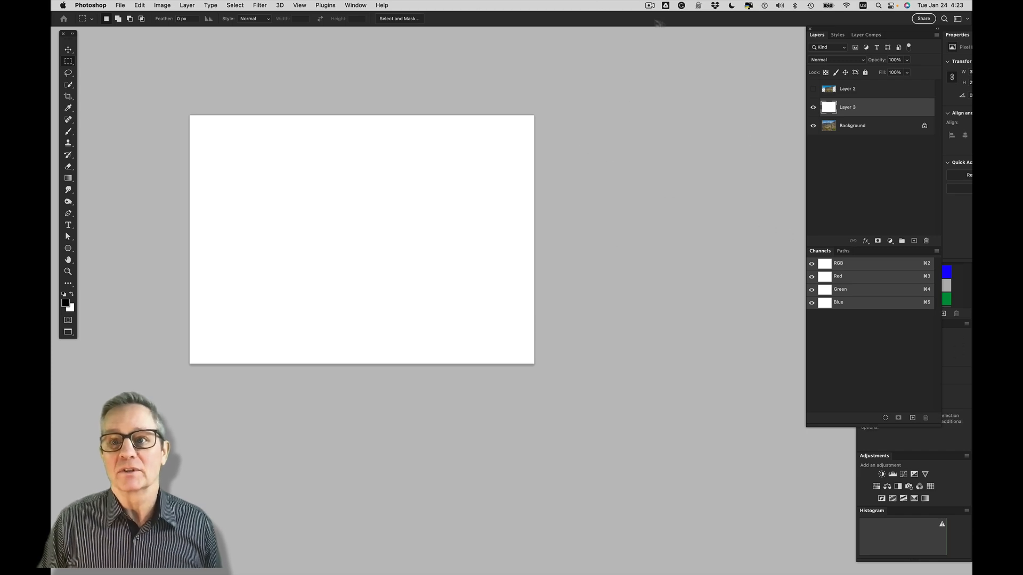
drag(882, 113, 925, 241)
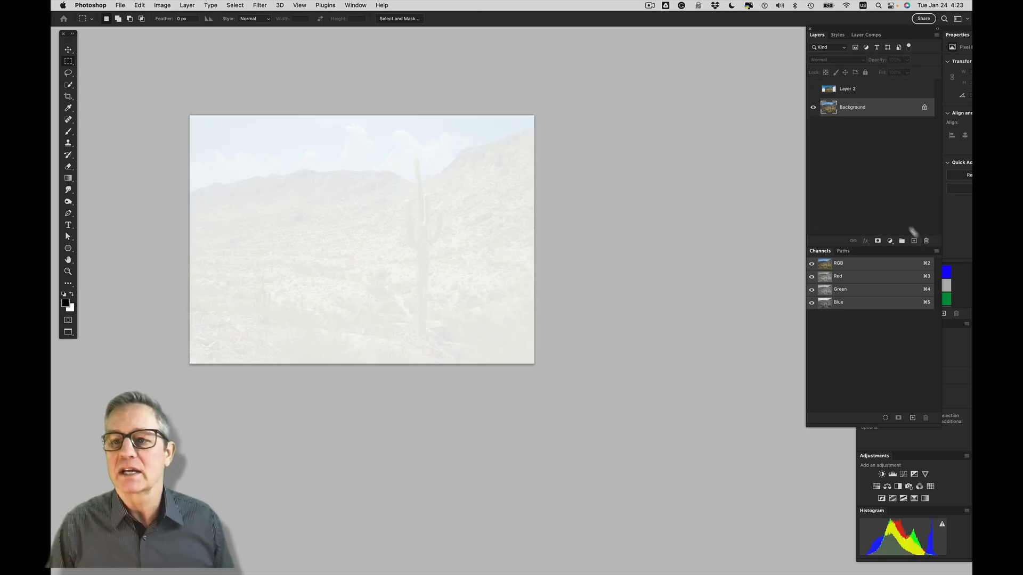
- Activate the Object Selection Tool and preview its automatic detection of the sky in the cactus photo
key(super+equal)
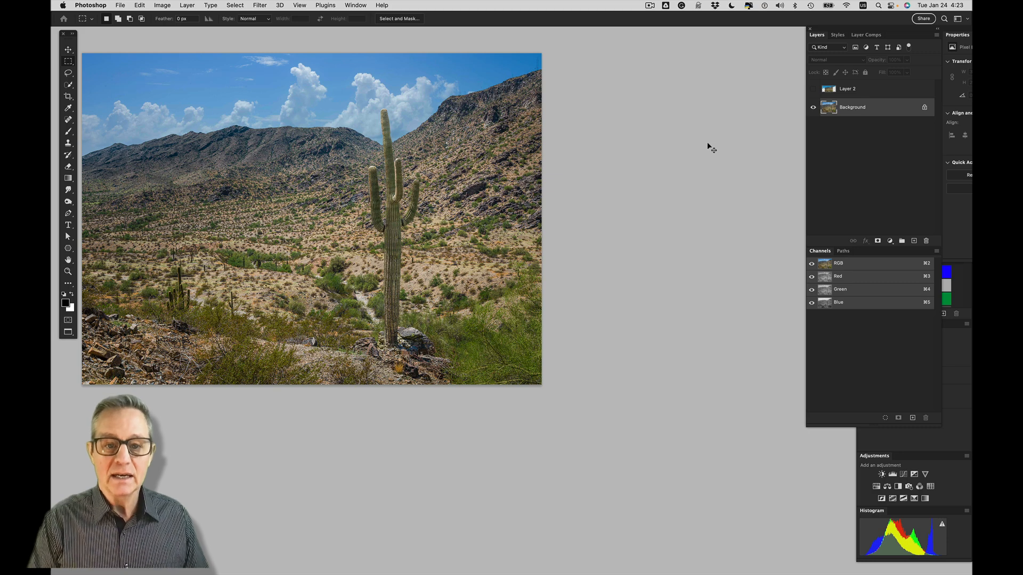
drag(416, 235, 498, 286)
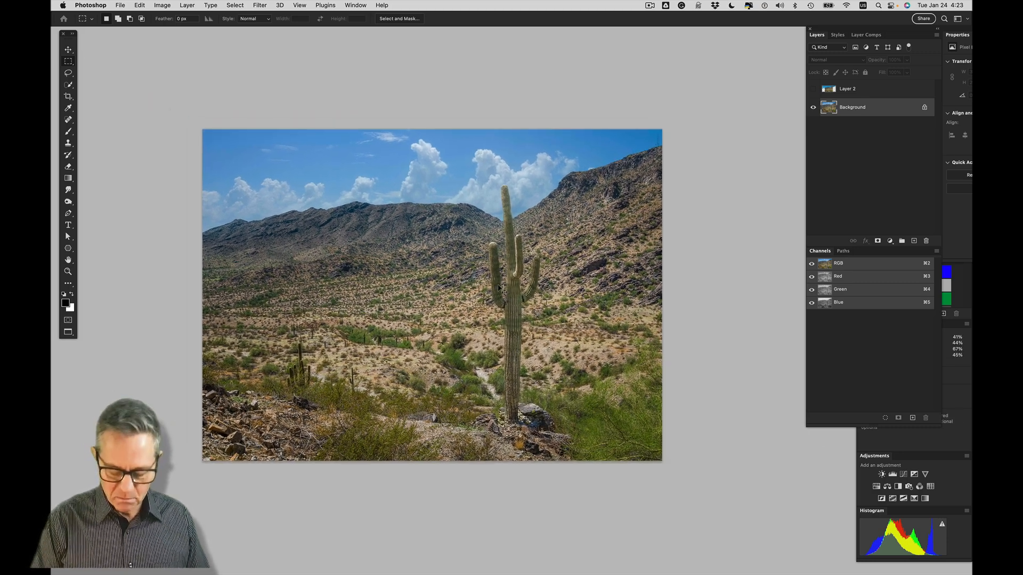
key(super+equal)
drag(411, 283, 460, 273)
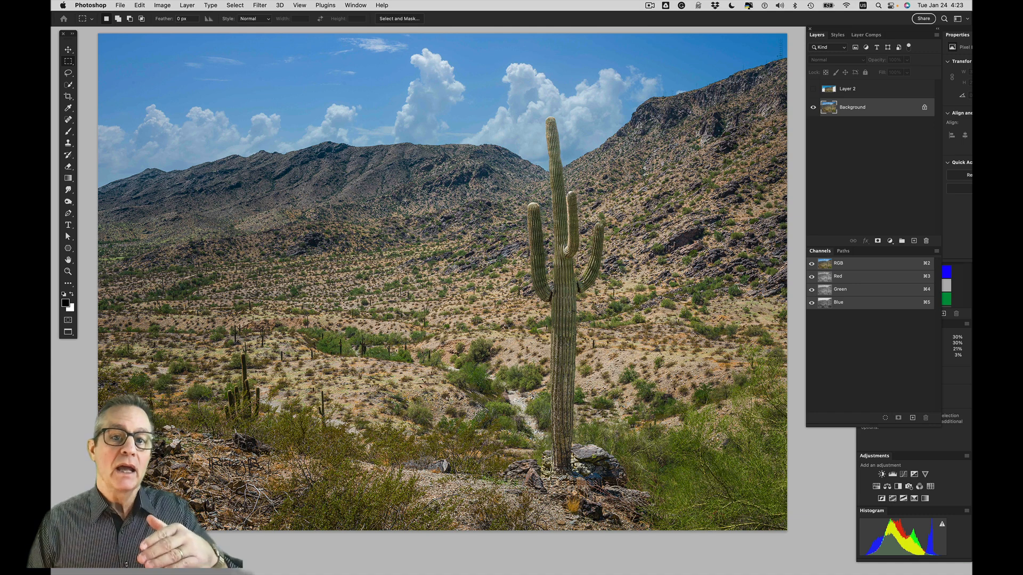
click(68, 62)
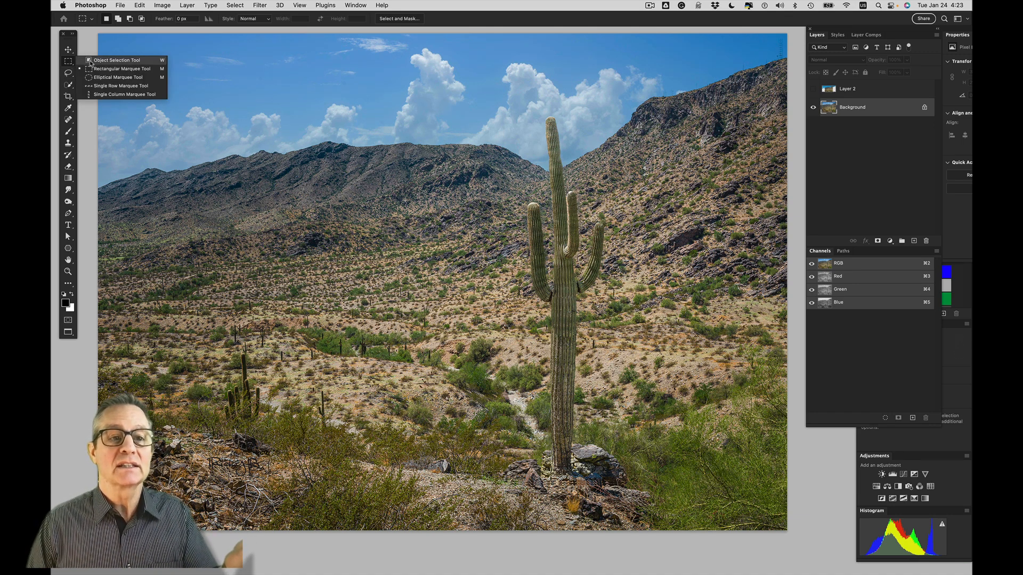
click(90, 61)
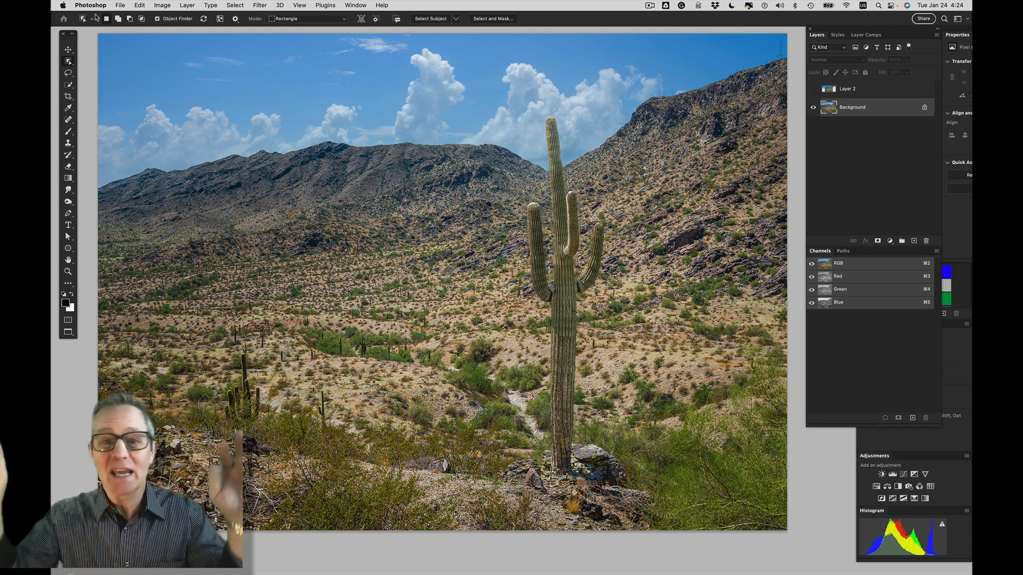
scroll(101, 17, left, 10)
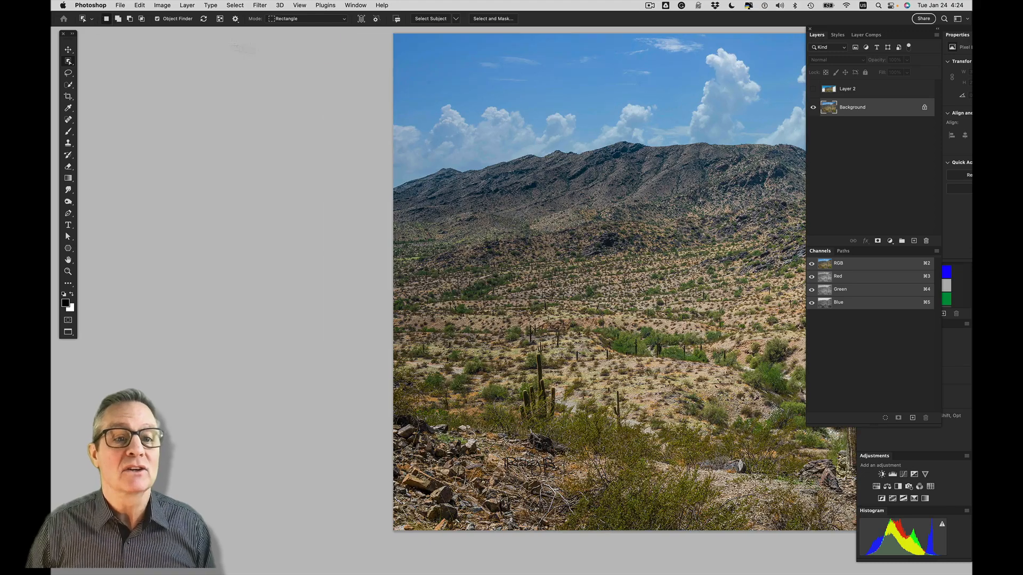
key(space)
drag(482, 129, 191, 141)
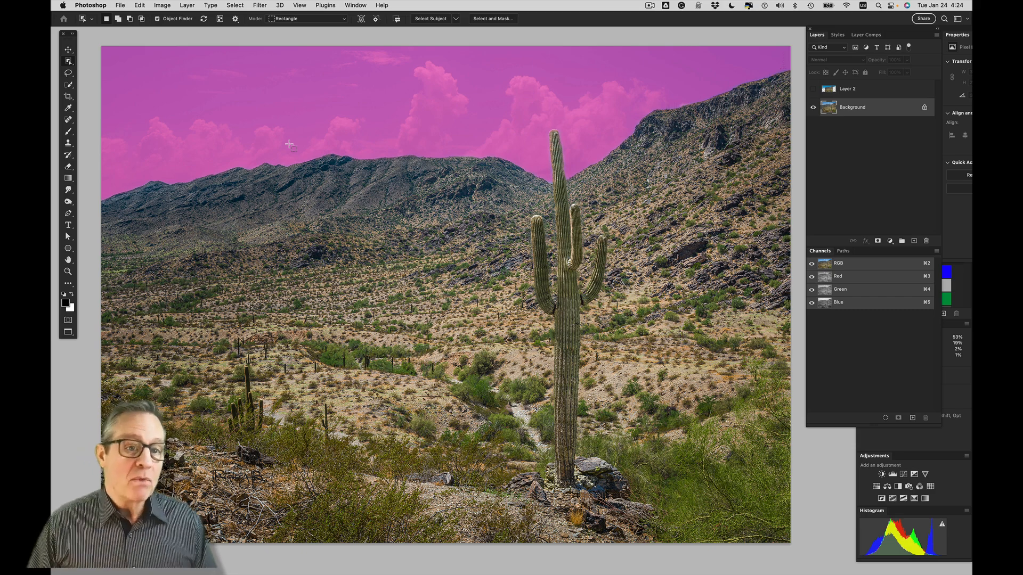
- Switch back to the Rectangular Marquee Tool, and pick the Lasso Tool
right_click(69, 64)
click(93, 68)
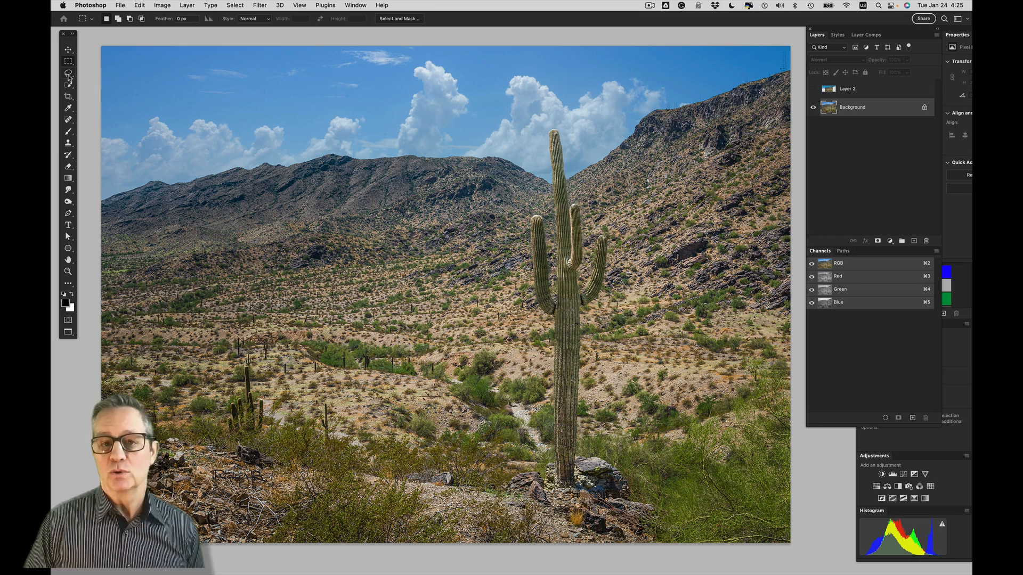
click(68, 74)
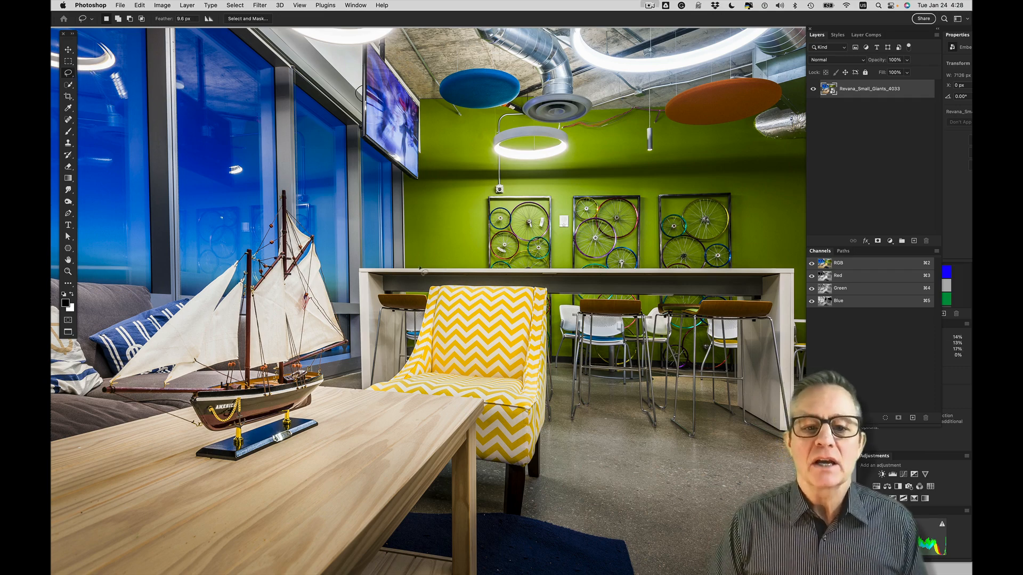
- Try a freehand lasso on the interior photo and a rectangular marquee across the wooden tabletop, clearing both selections
mouse_move(411, 260)
mouse_down()
mouse_move(443, 235)
mouse_move(448, 193)
mouse_move(481, 184)
mouse_move(626, 190)
mouse_move(654, 230)
mouse_move(649, 259)
mouse_move(615, 294)
mouse_move(391, 273)
mouse_up()
key(super+d)
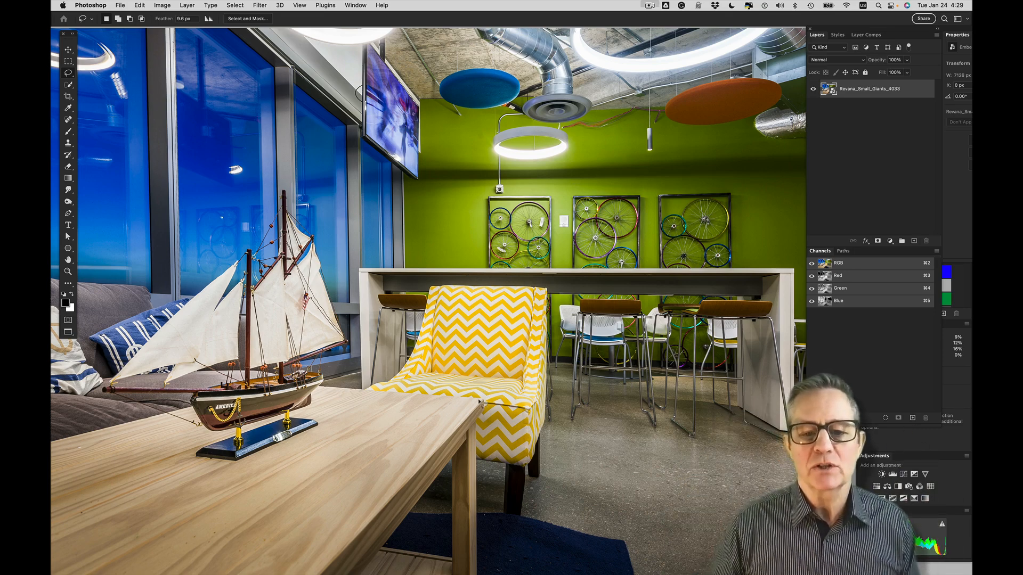
click(69, 61)
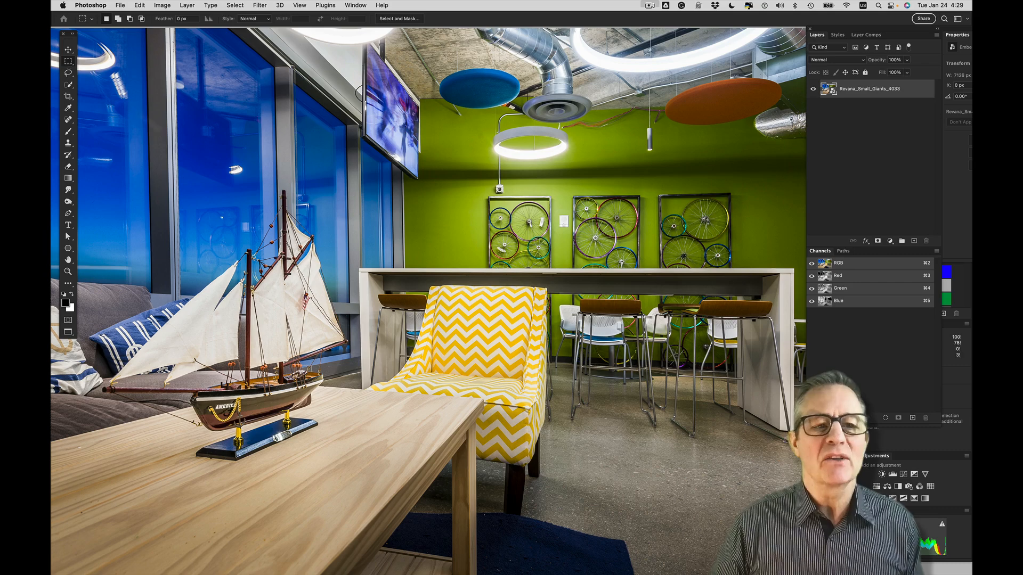
drag(484, 398, 154, 486)
click(517, 432)
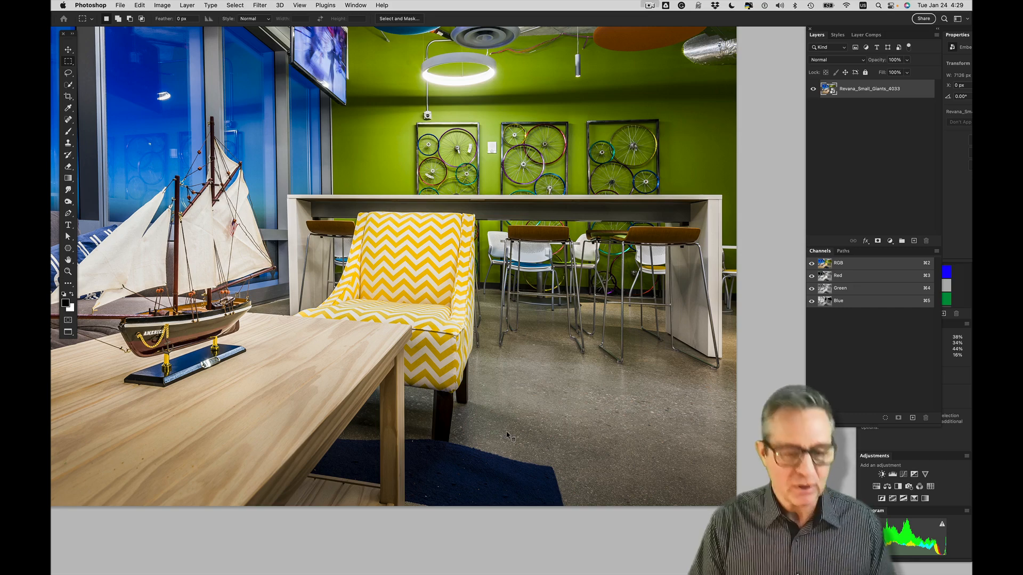
- Try to outline the wooden tabletop freehand with the Lasso Tool, and deselect it
drag(486, 417, 602, 464)
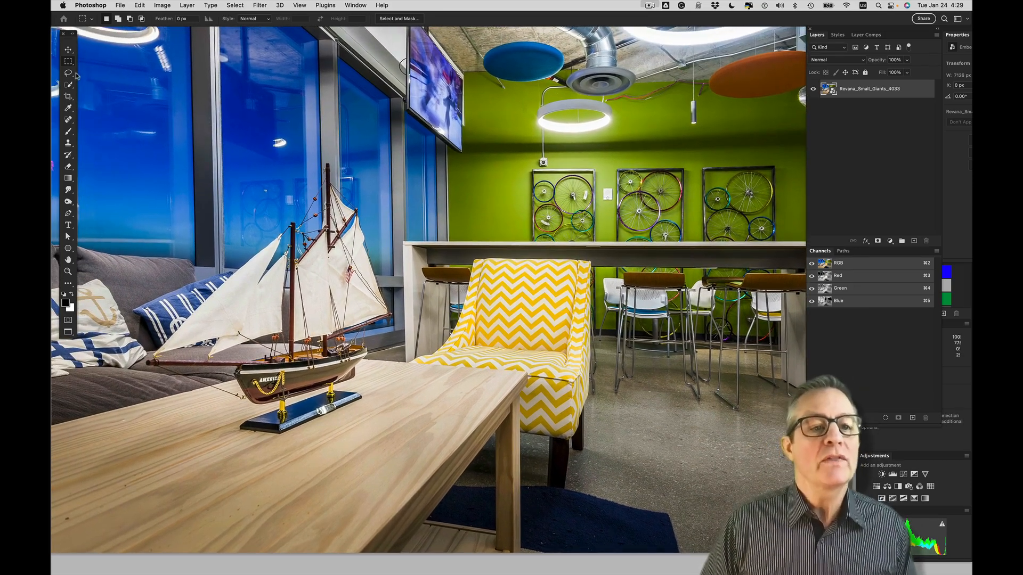
click(69, 74)
drag(543, 415, 583, 395)
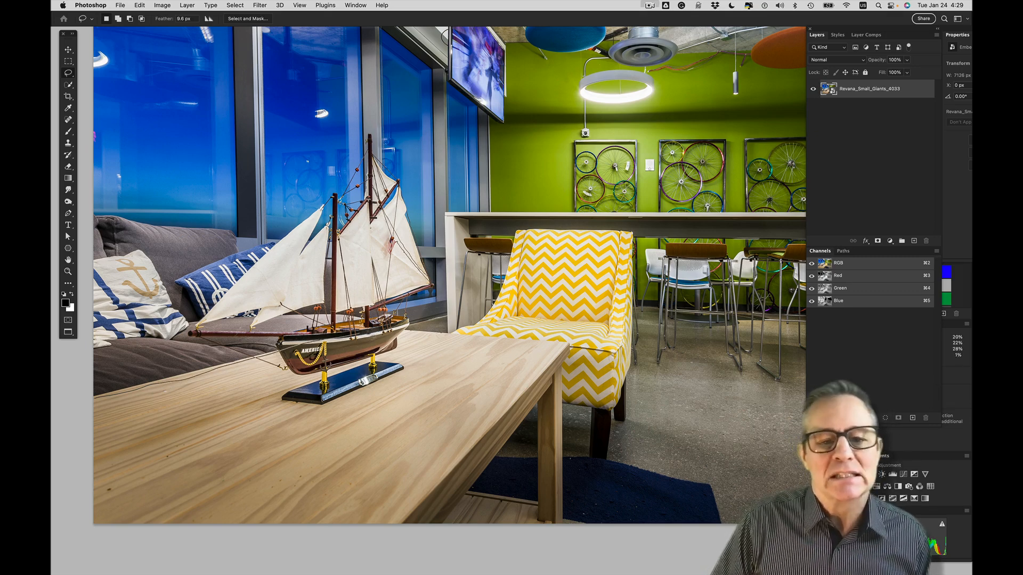
mouse_move(437, 333)
mouse_down()
mouse_move(570, 346)
mouse_move(561, 377)
mouse_up()
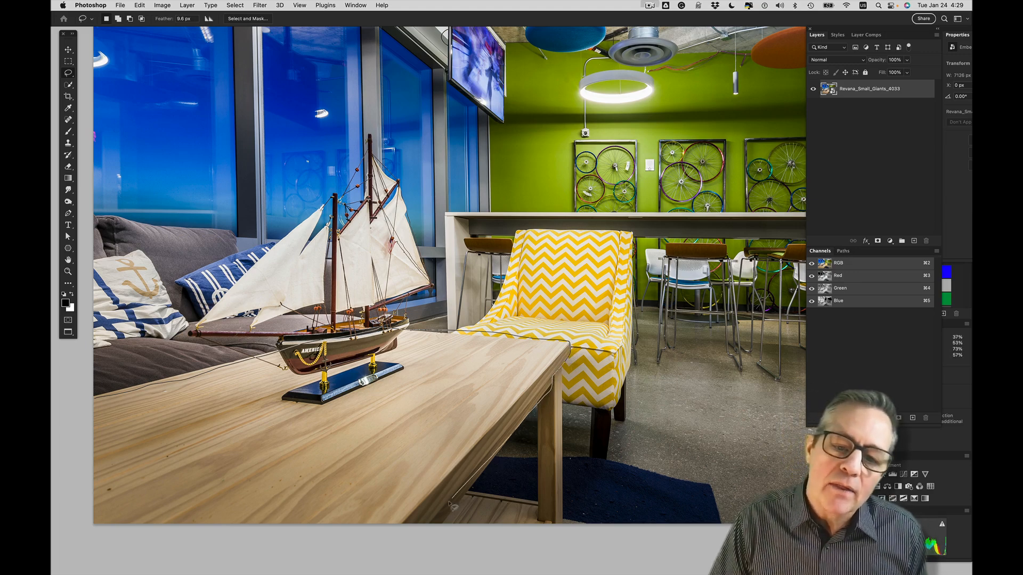
mouse_move(451, 505)
mouse_down()
mouse_move(422, 528)
mouse_move(352, 524)
mouse_up()
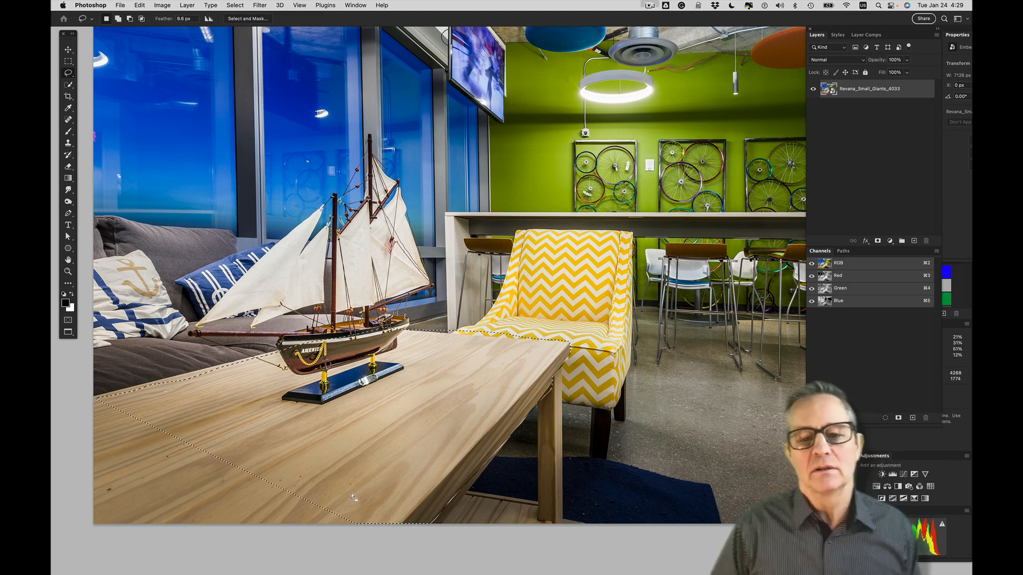
click(353, 498)
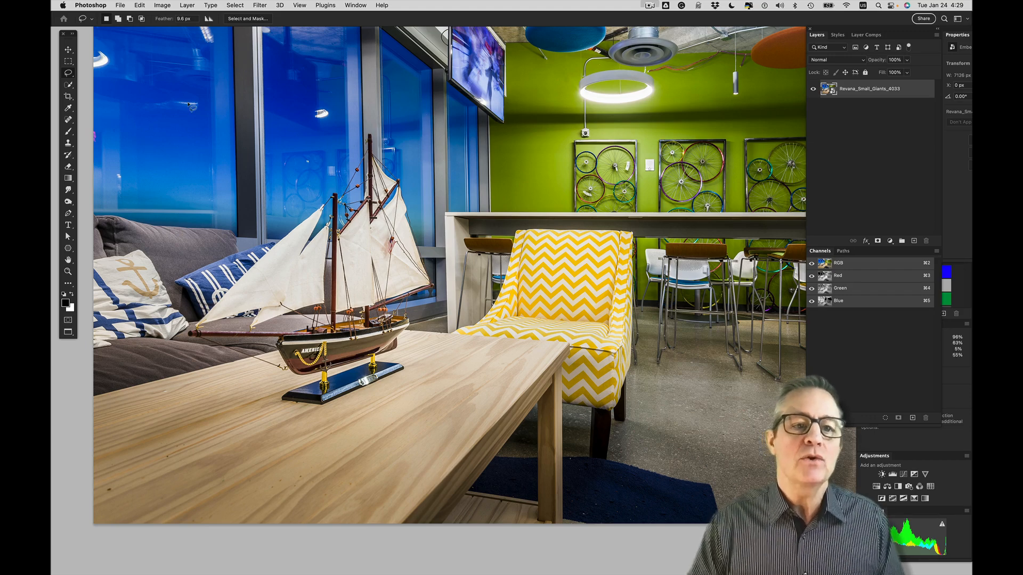
- Select the wooden tabletop with the Polygonal Lasso Tool, placing straight segments corner to corner and closing the outline at its starting point
click(68, 74)
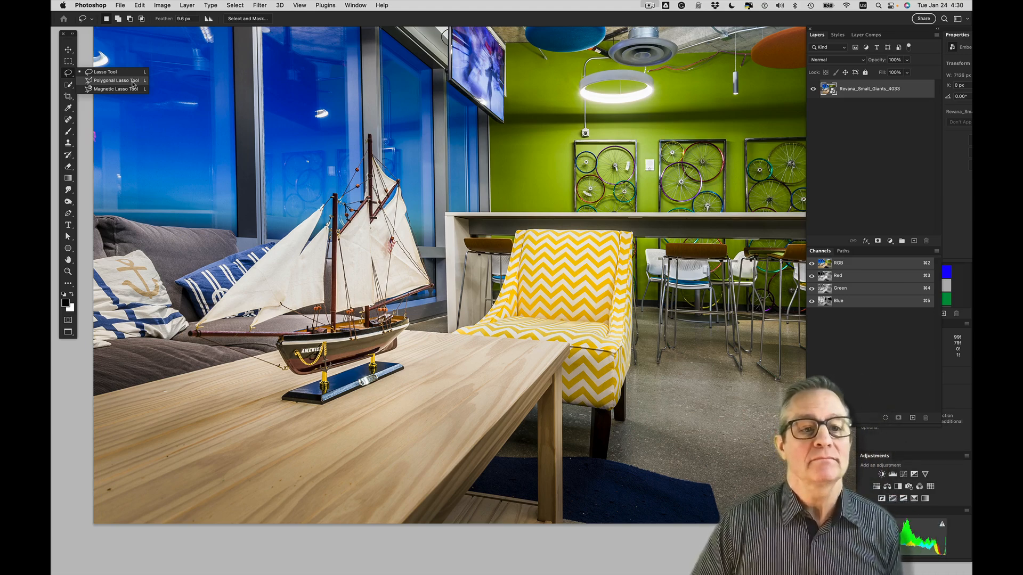
click(116, 81)
scroll(137, 87, right, 5)
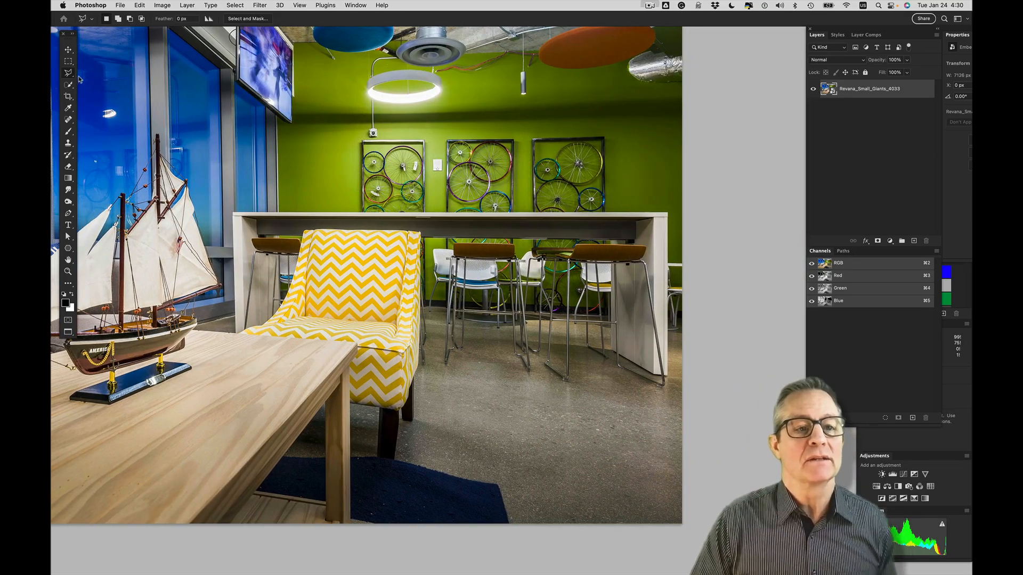
drag(82, 367, 418, 308)
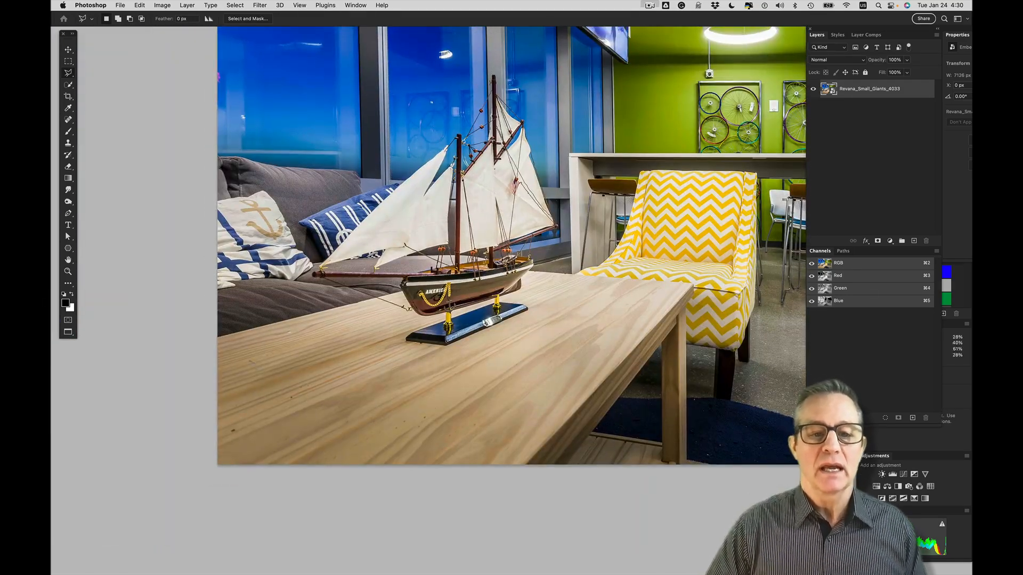
click(218, 337)
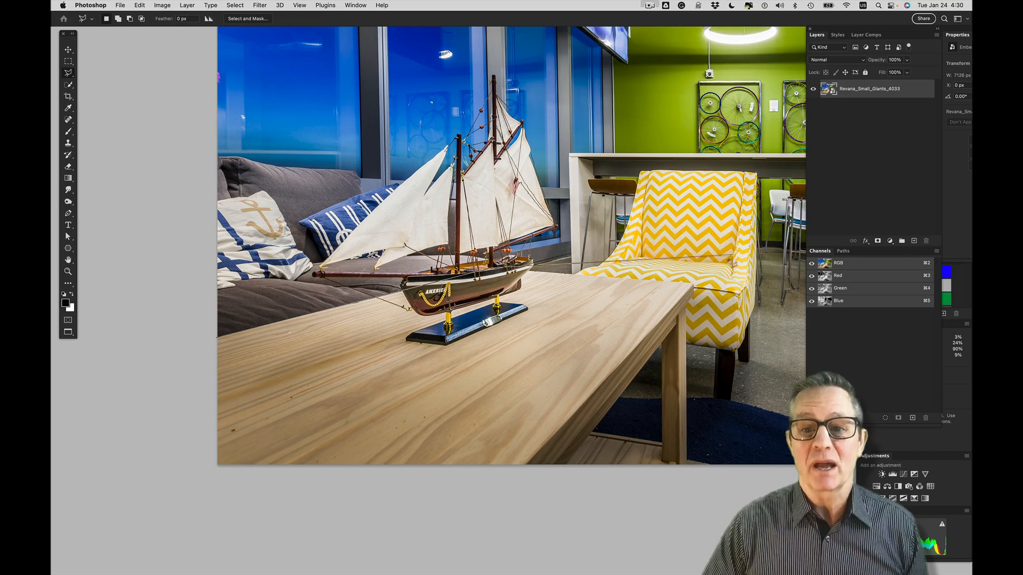
click(694, 286)
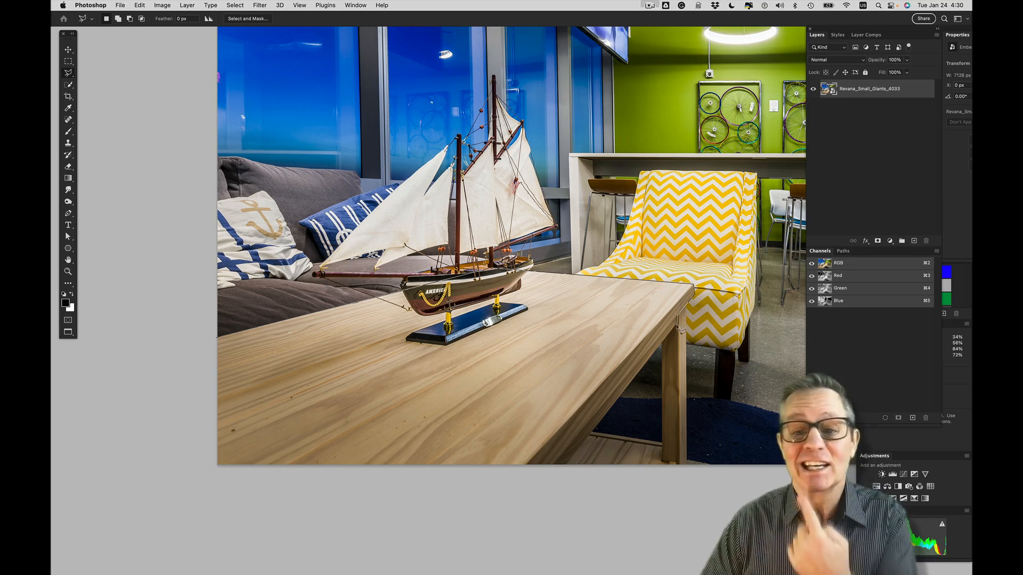
click(564, 467)
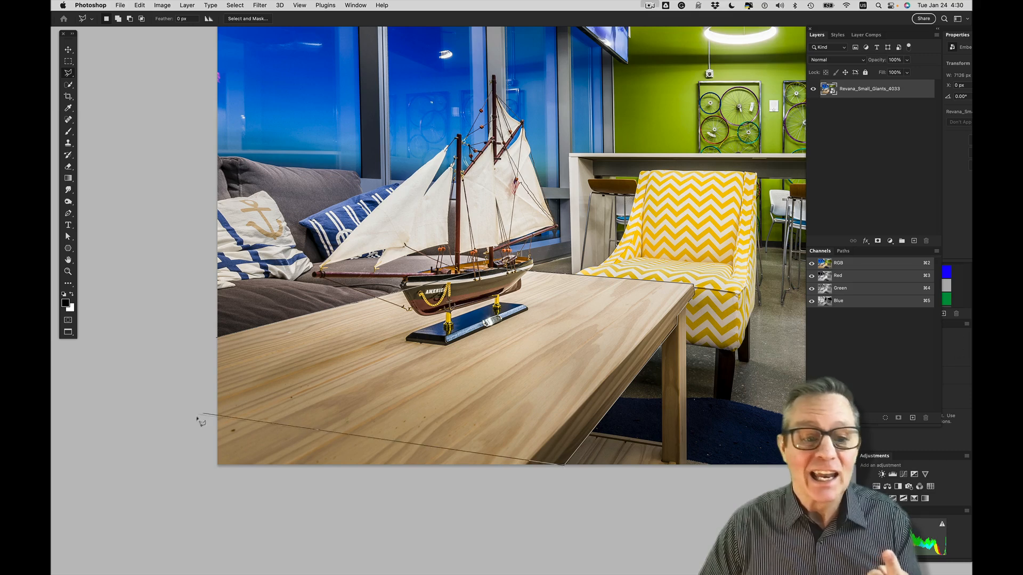
click(218, 466)
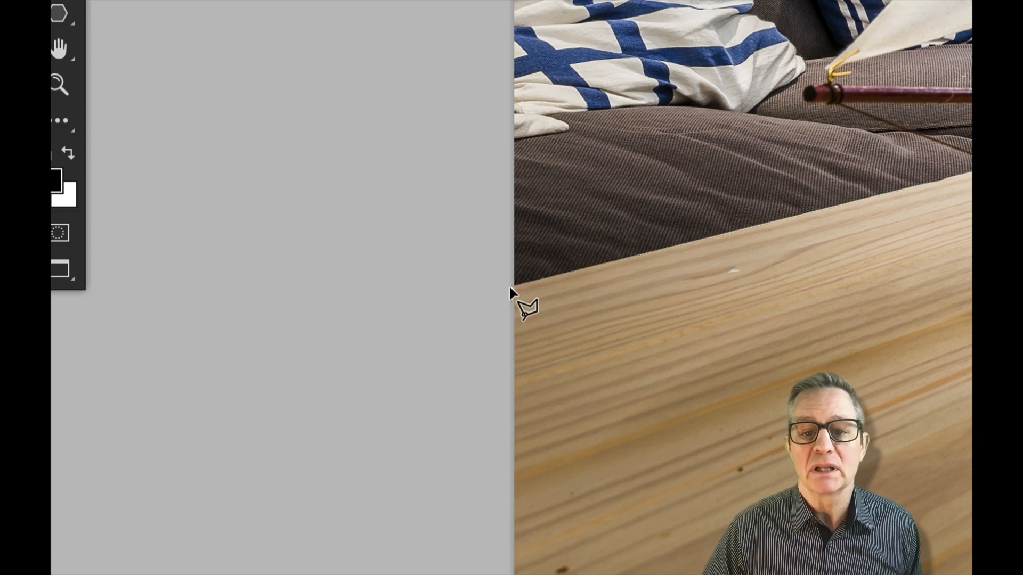
click(511, 287)
- Try to outline the wooden tabletop with the Magnetic Lasso Tool, and cancel the outline
key(super+0)
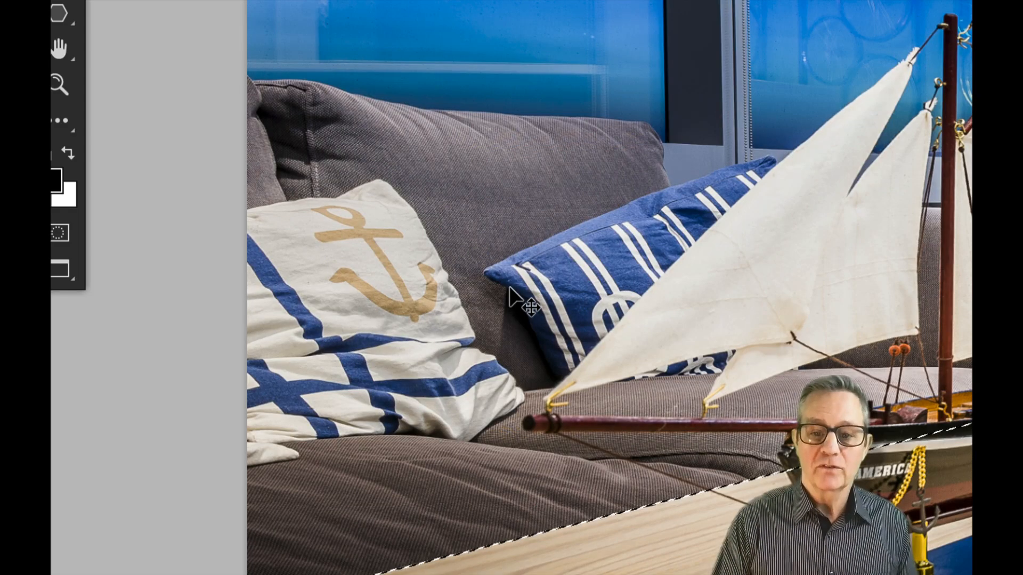
key(super+minus)
key(super+minus)
key(super+minus)
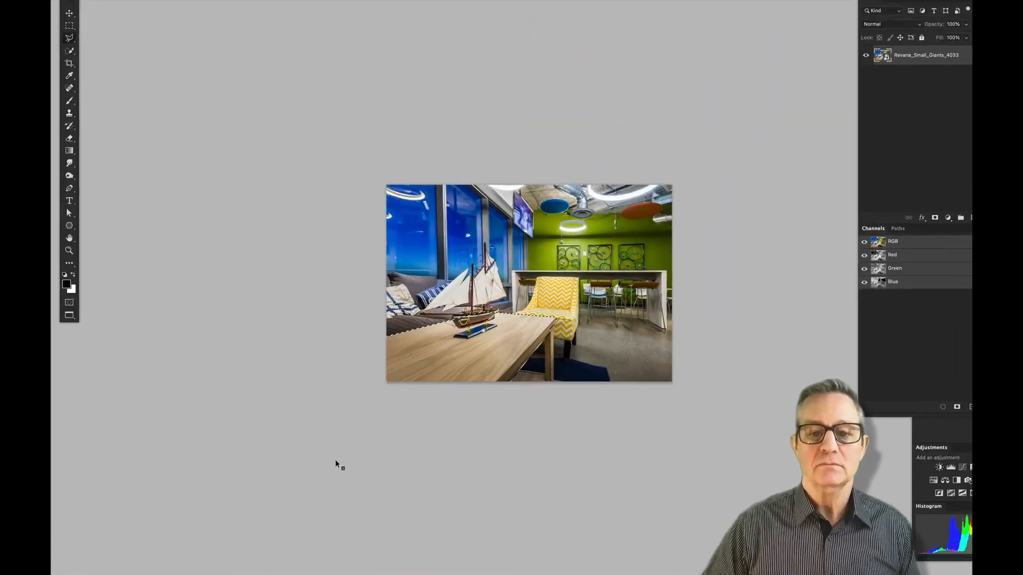
key(super+plus)
key(super+plus)
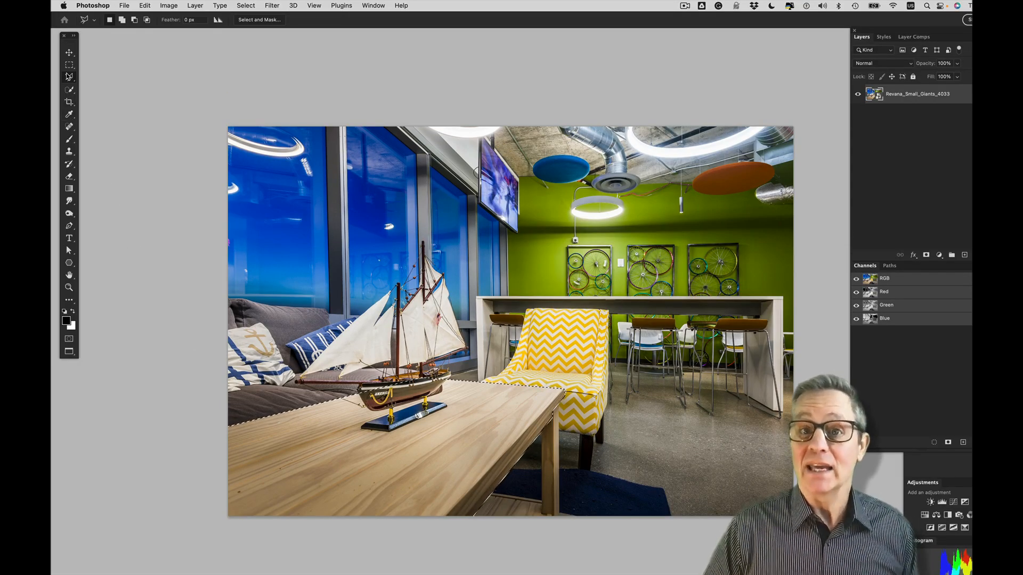
click(68, 76)
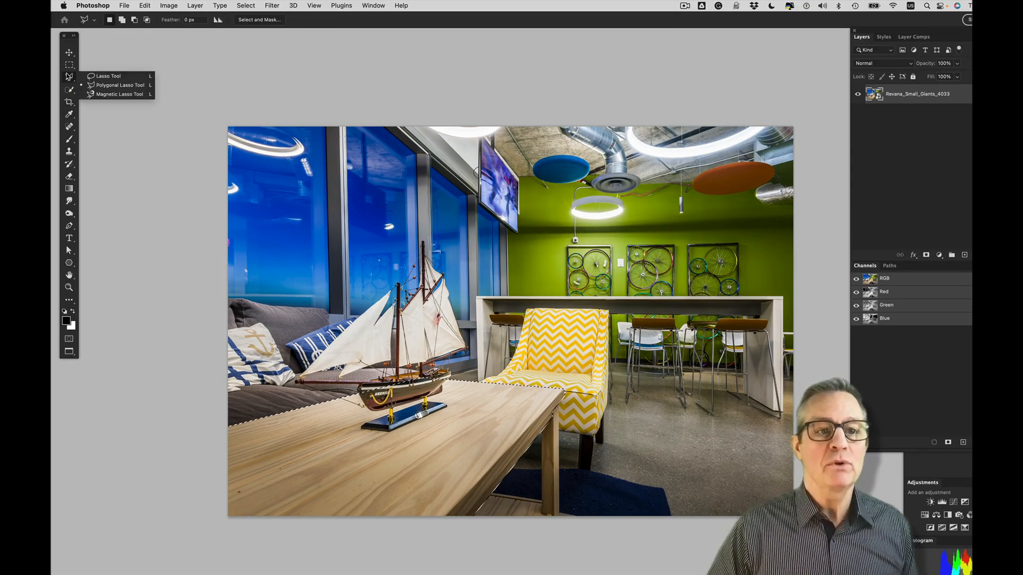
click(115, 94)
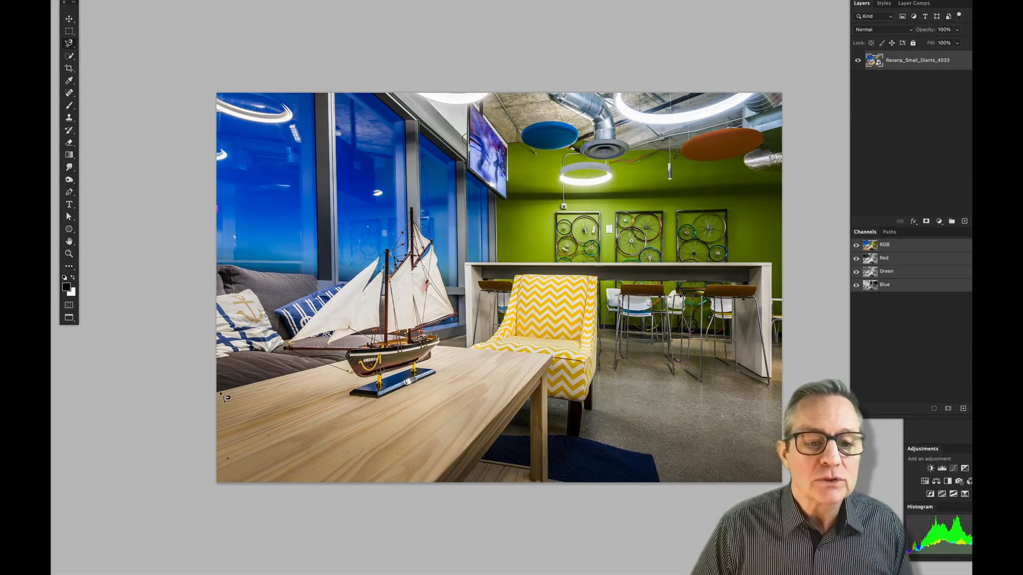
click(217, 394)
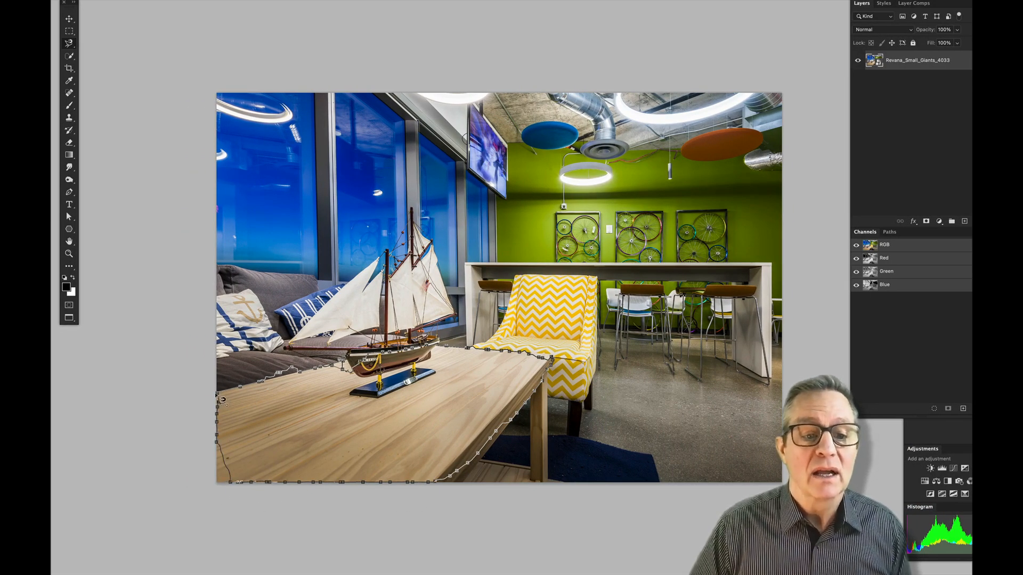
key(Escape)
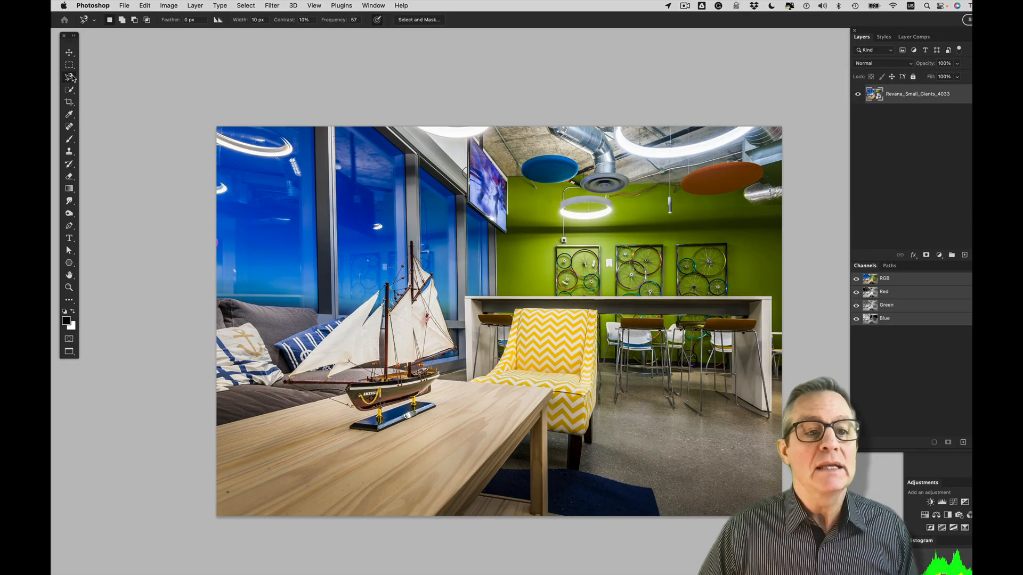
- Switch to the Lasso Tool and try a selection along the tabletop's back edge with a freehand curve across the wood, clearing it
click(72, 76)
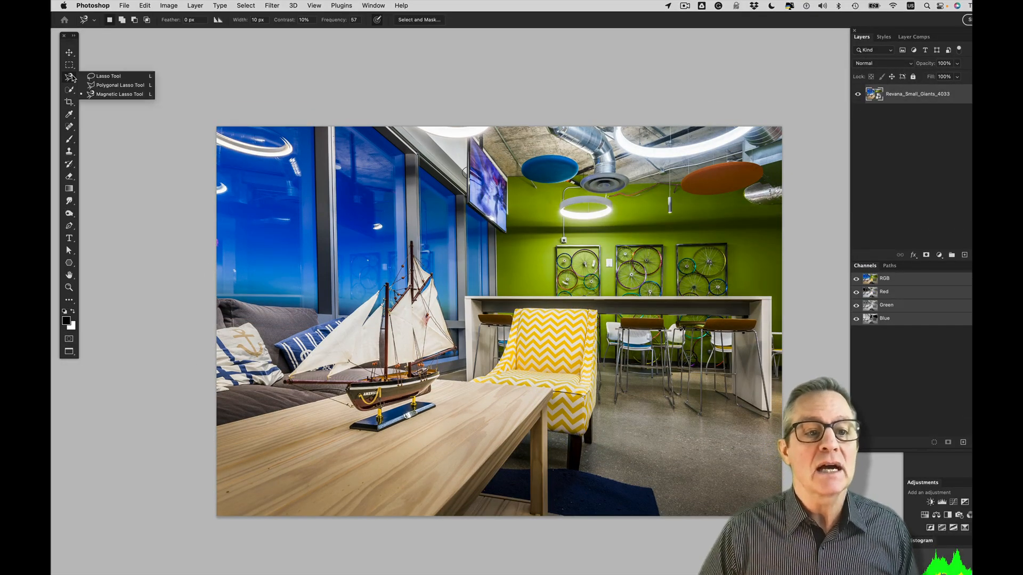
click(134, 77)
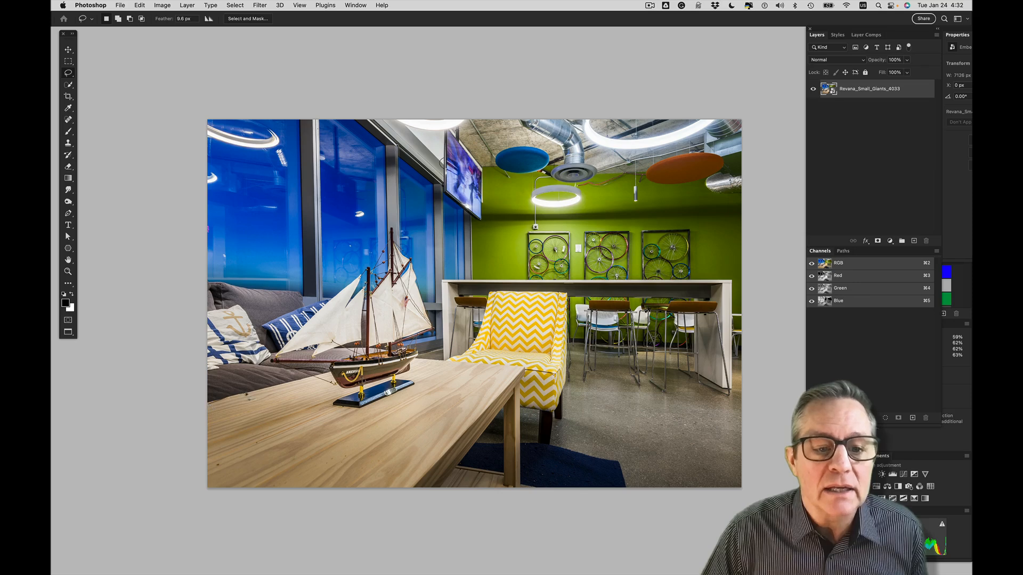
mouse_move(212, 403)
mouse_down()
mouse_move(335, 384)
mouse_move(382, 419)
mouse_move(345, 457)
mouse_move(256, 459)
mouse_up()
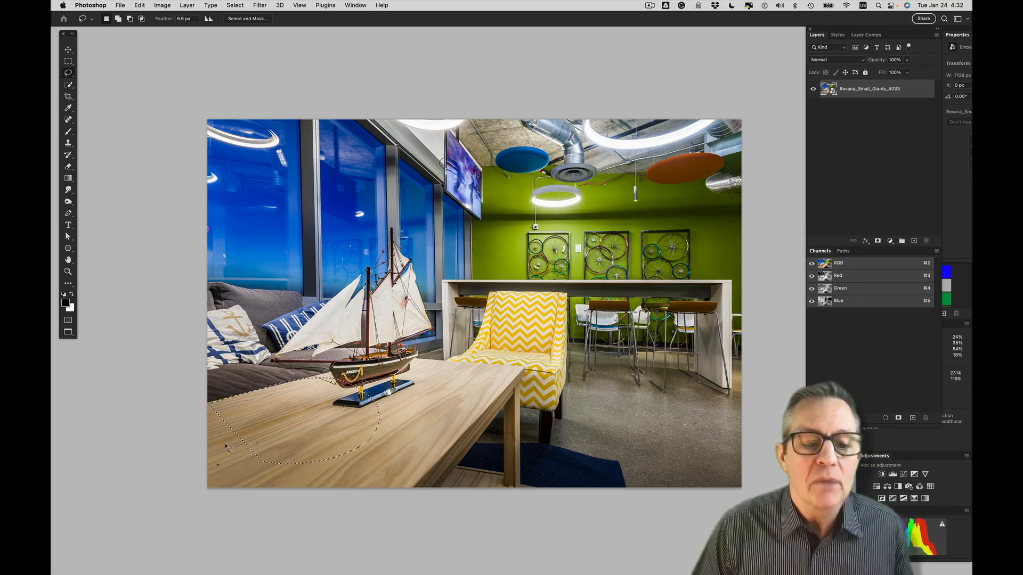
click(224, 437)
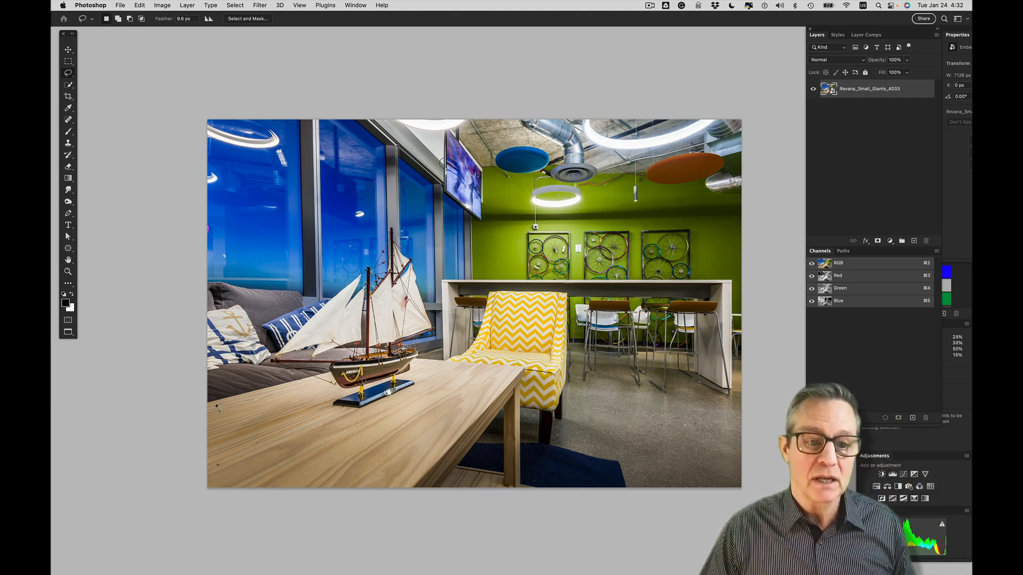
- Try one Lasso outline mixing straight segments and freehand curves over the wooden tabletop and up across the windows, and deselect it
mouse_move(209, 407)
mouse_down()
mouse_move(244, 450)
mouse_move(283, 404)
mouse_move(285, 441)
mouse_up()
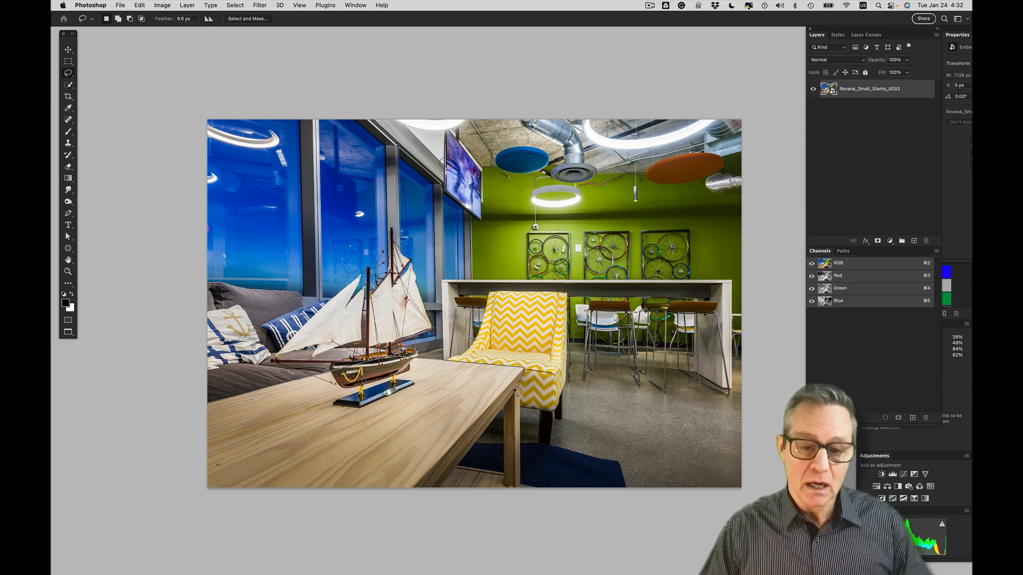
mouse_move(516, 393)
mouse_down()
mouse_move(505, 425)
mouse_move(454, 456)
mouse_move(397, 456)
mouse_up()
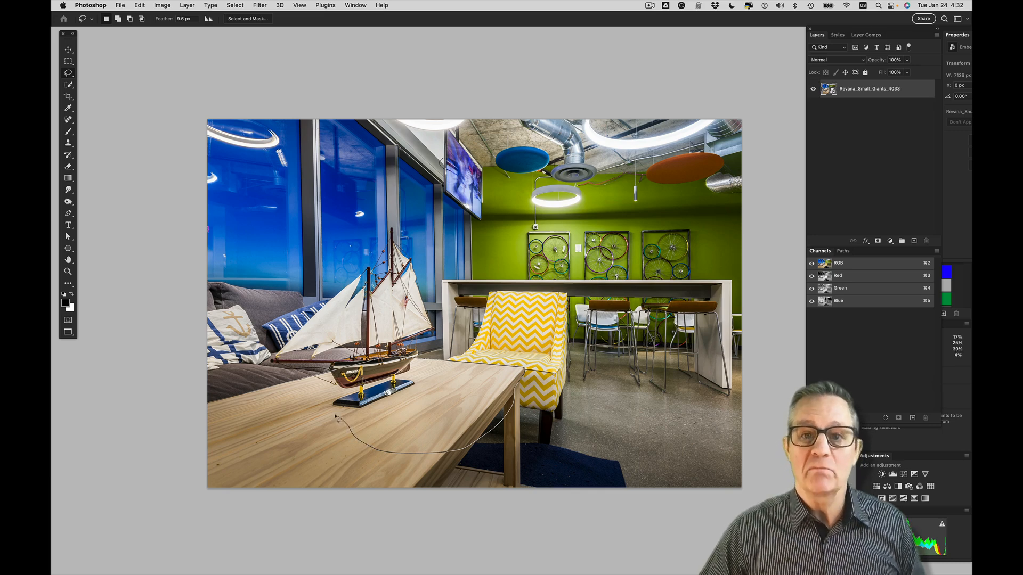
drag(309, 422, 290, 444)
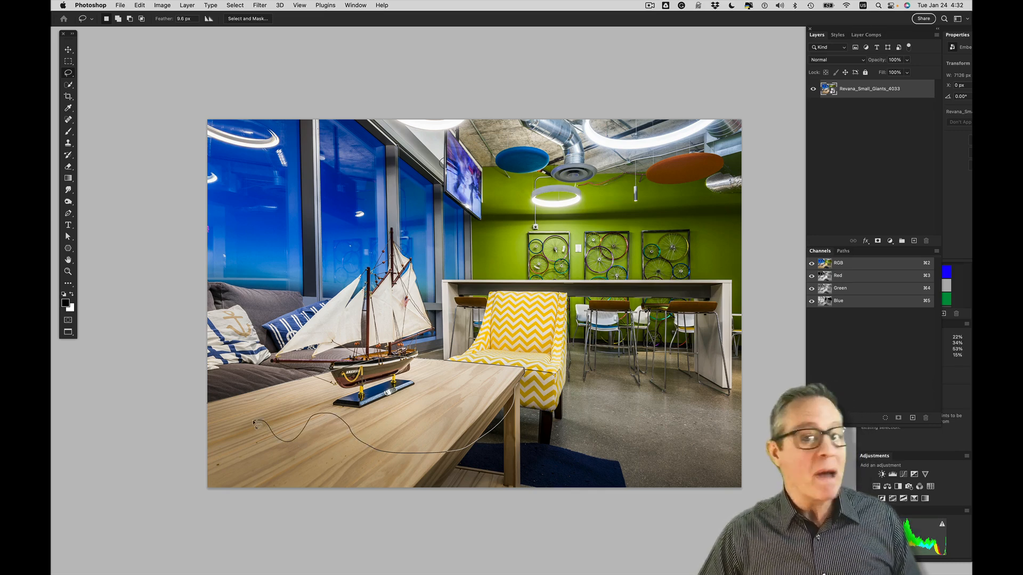
mouse_move(257, 425)
mouse_down()
mouse_move(229, 433)
mouse_move(268, 474)
mouse_move(296, 479)
mouse_move(244, 460)
mouse_move(237, 406)
mouse_move(313, 391)
mouse_move(286, 391)
mouse_move(241, 417)
mouse_move(296, 474)
mouse_move(389, 473)
mouse_up()
mouse_move(414, 489)
mouse_down()
mouse_move(246, 489)
mouse_move(230, 446)
mouse_move(213, 463)
mouse_move(214, 487)
mouse_up()
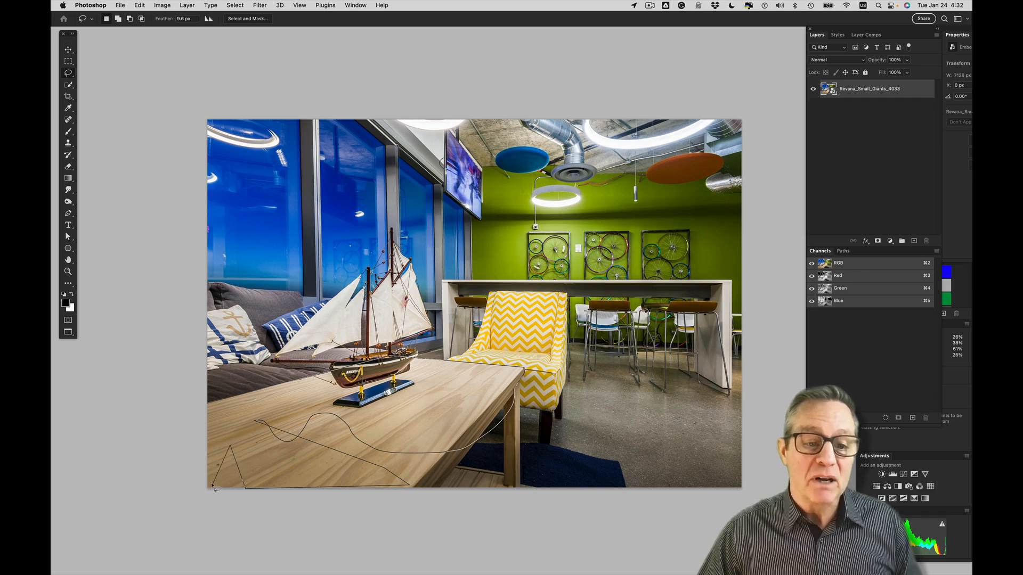
mouse_move(228, 436)
mouse_down()
mouse_move(314, 482)
mouse_move(396, 415)
mouse_move(507, 436)
mouse_move(521, 424)
mouse_move(517, 409)
mouse_move(475, 406)
mouse_move(464, 386)
mouse_move(375, 401)
mouse_move(285, 398)
mouse_move(252, 417)
mouse_move(205, 420)
mouse_move(256, 428)
mouse_move(213, 446)
mouse_move(148, 393)
mouse_move(194, 269)
mouse_move(323, 285)
mouse_move(110, 333)
mouse_move(144, 238)
mouse_move(185, 210)
mouse_move(383, 192)
mouse_up()
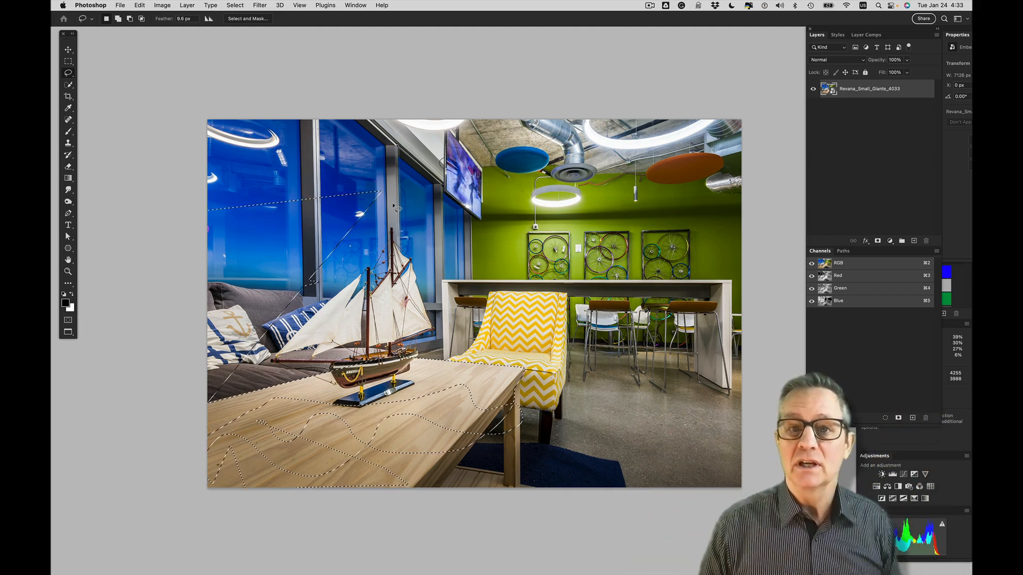
key(super+d)
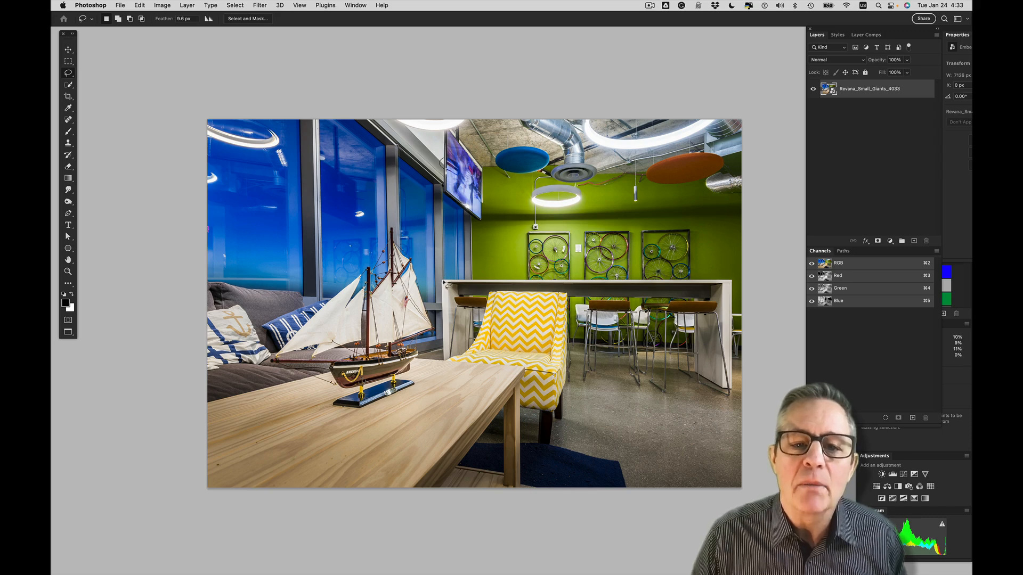
- Try to select along the top edge of the white bar counter with straight Lasso segments, and deselect it
drag(443, 279, 473, 245)
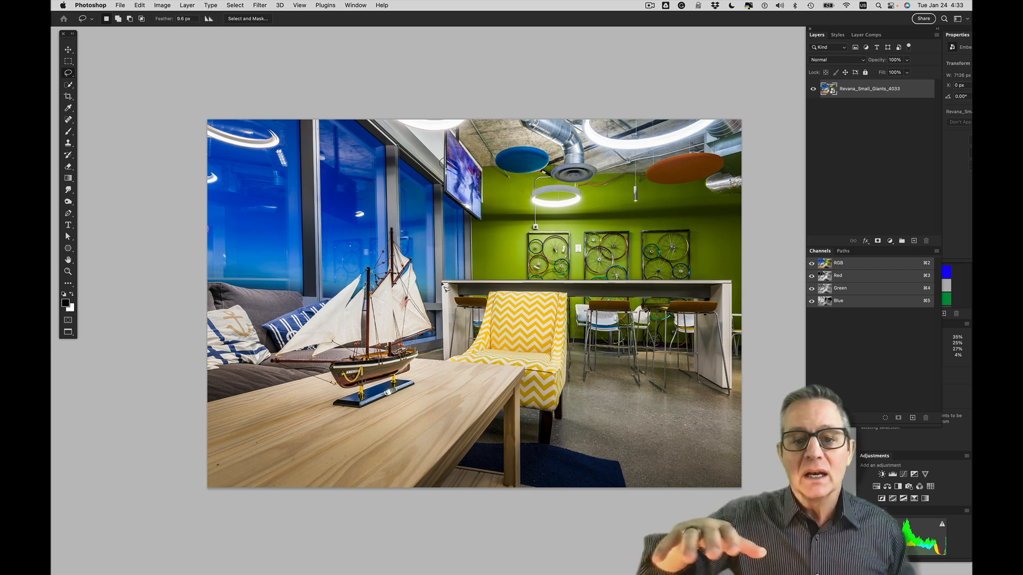
click(446, 287)
key(super+d)
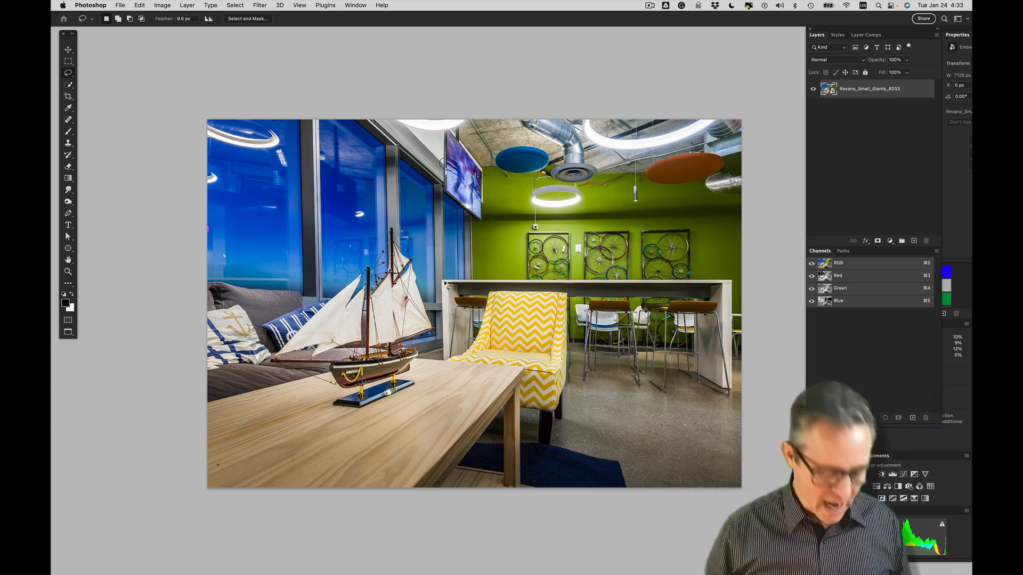
key(alt)
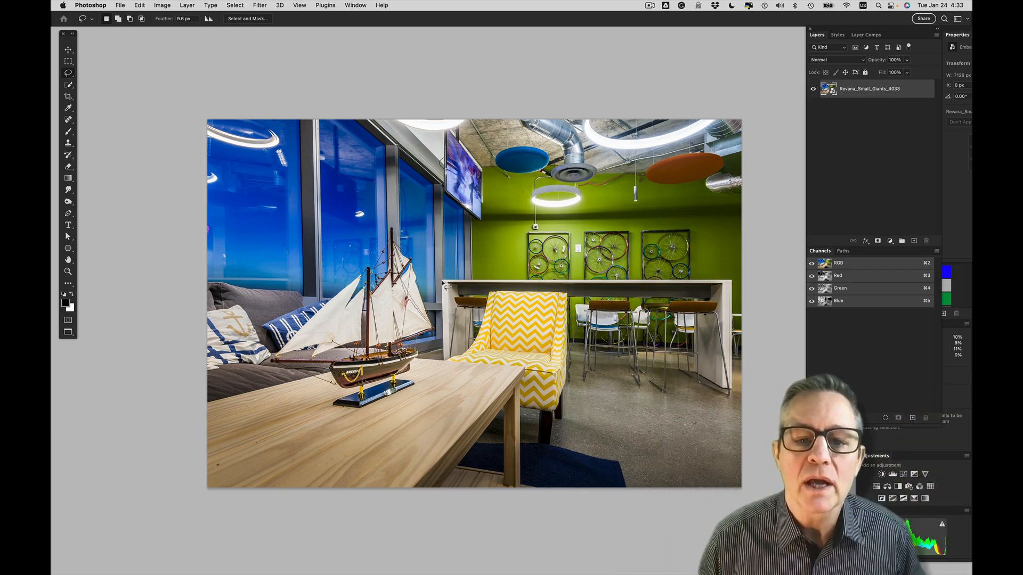
key(super+plus)
key(space)
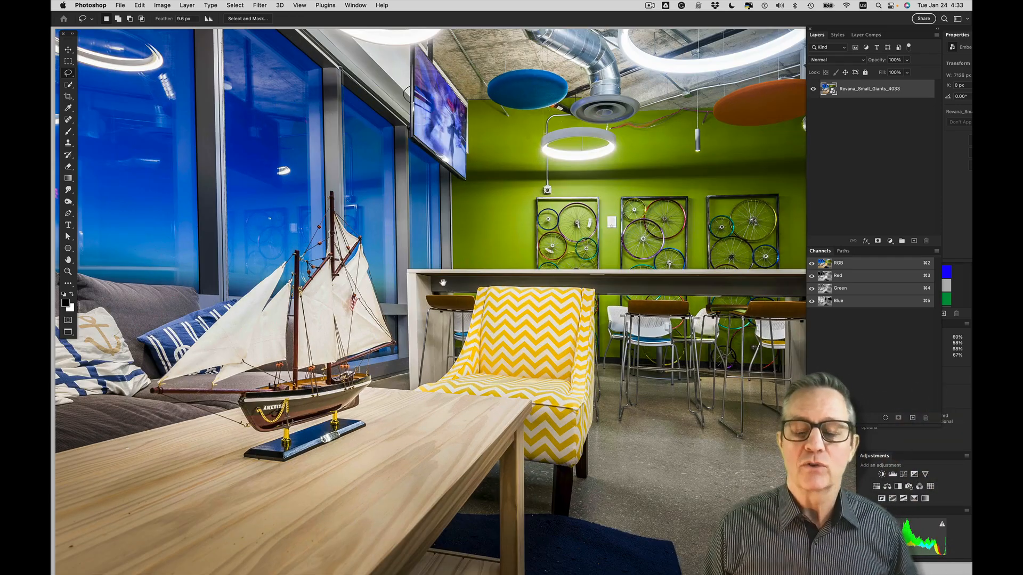
drag(443, 282, 341, 290)
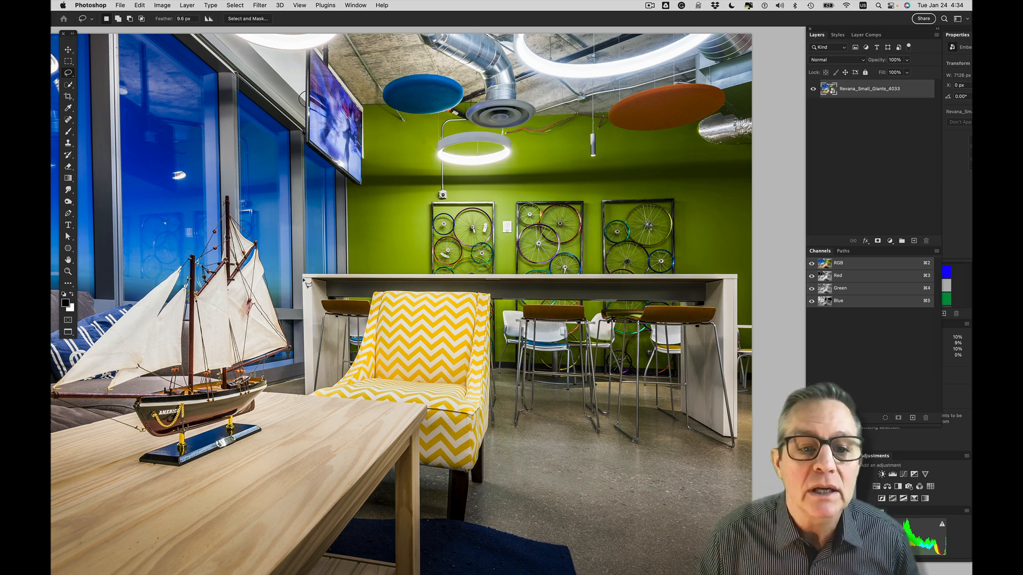
alt+click(307, 278)
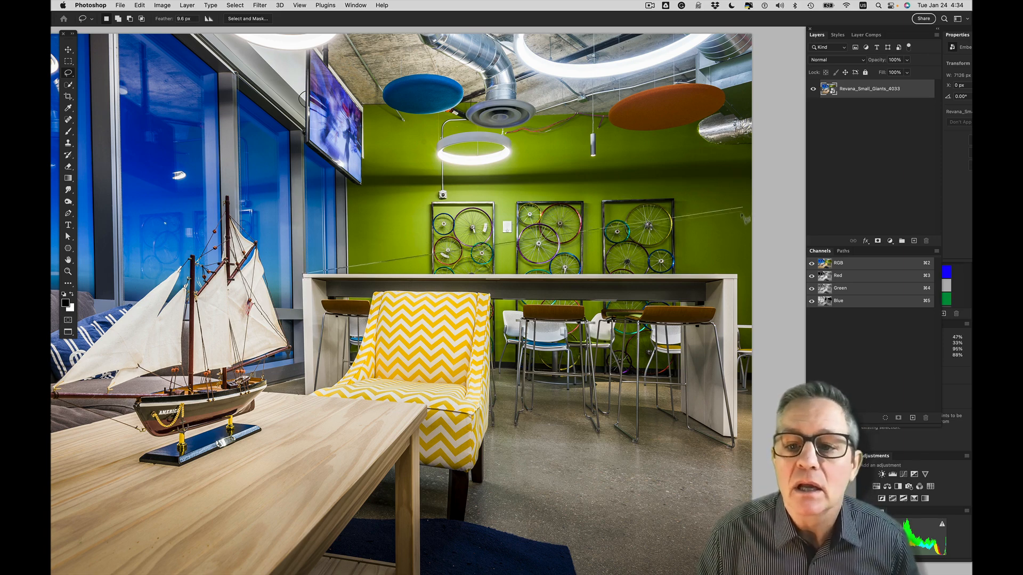
alt+click(743, 281)
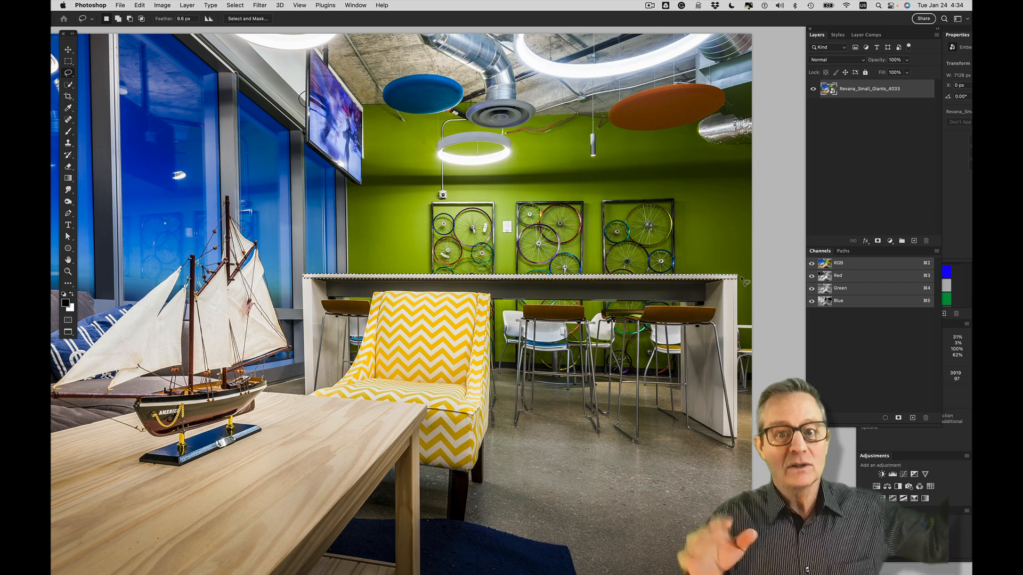
click(626, 218)
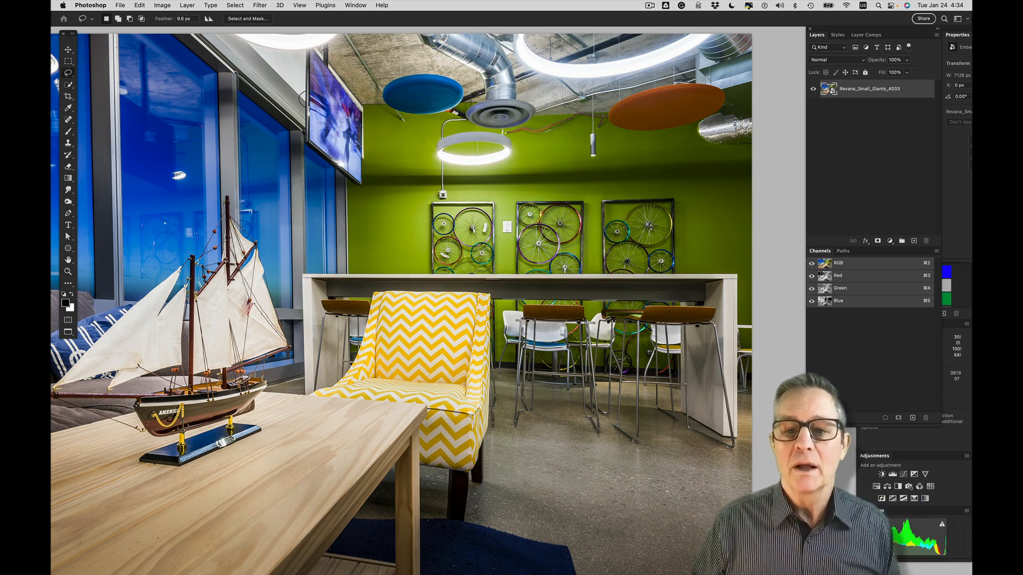
- Try selecting the leftmost window with a freehand Lasso loop beyond the photo's edge and a straight side along the frame, and deselect it
drag(495, 254, 725, 262)
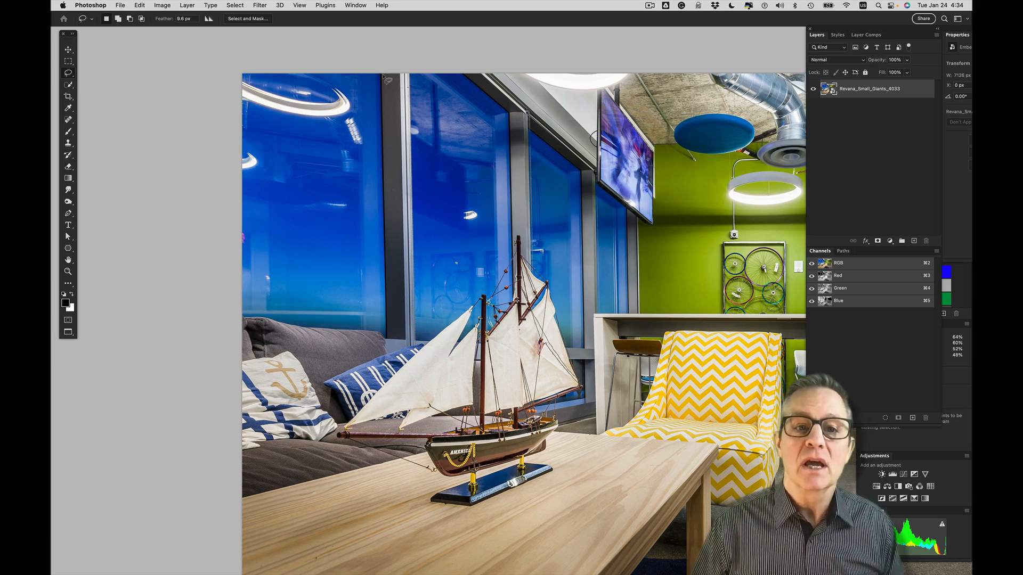
mouse_move(382, 74)
mouse_down()
mouse_move(357, 52)
mouse_move(253, 47)
mouse_move(217, 74)
mouse_move(164, 211)
mouse_move(169, 259)
mouse_move(212, 317)
mouse_move(322, 365)
mouse_move(389, 346)
mouse_up()
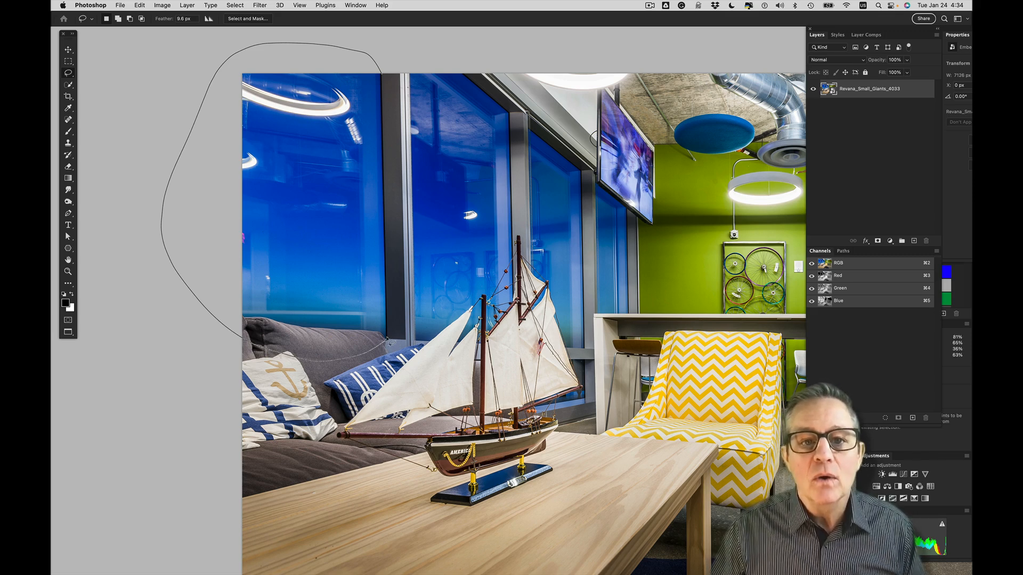
drag(388, 340, 390, 341)
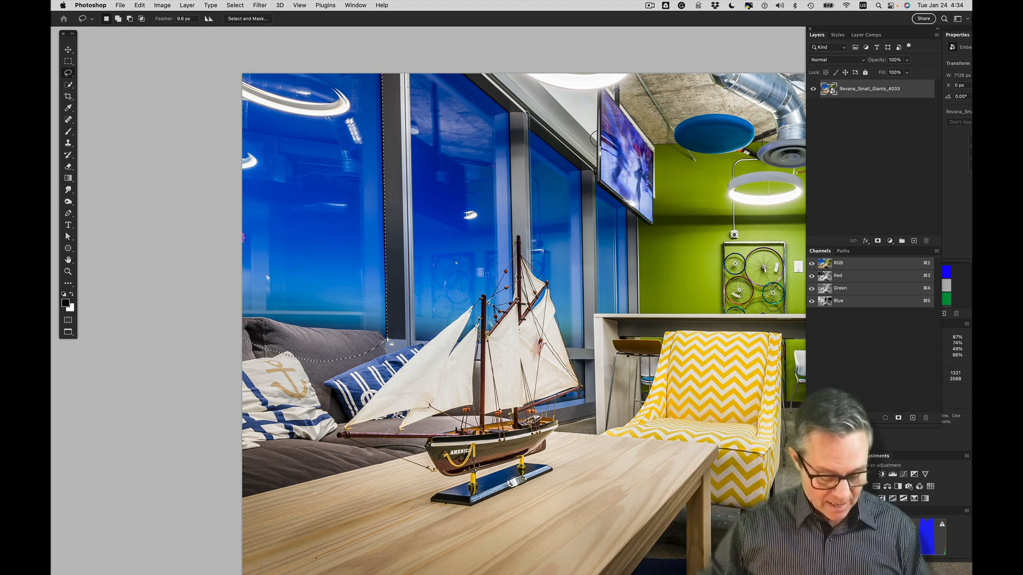
key(super+d)
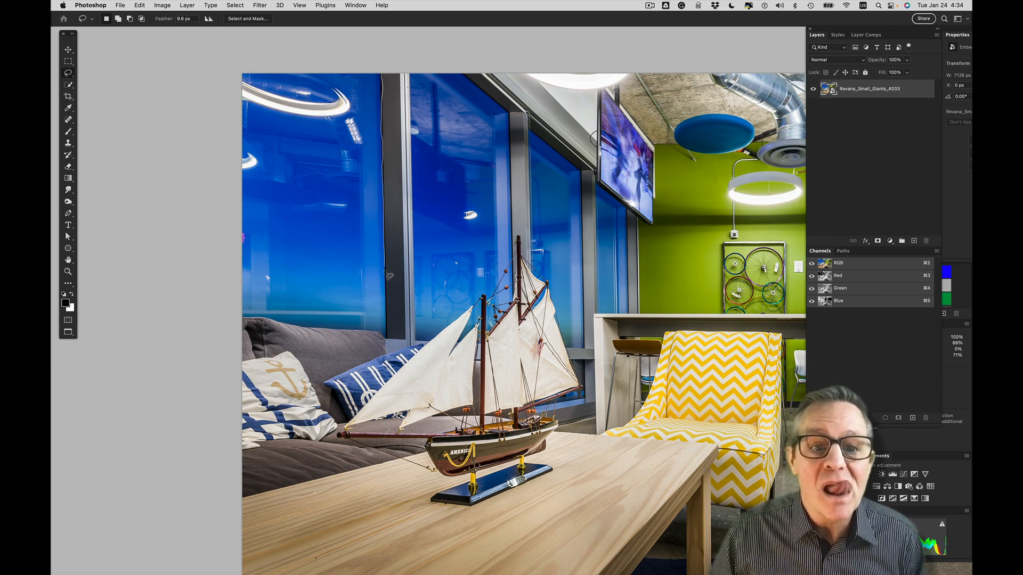
drag(389, 276, 341, 267)
click(544, 216)
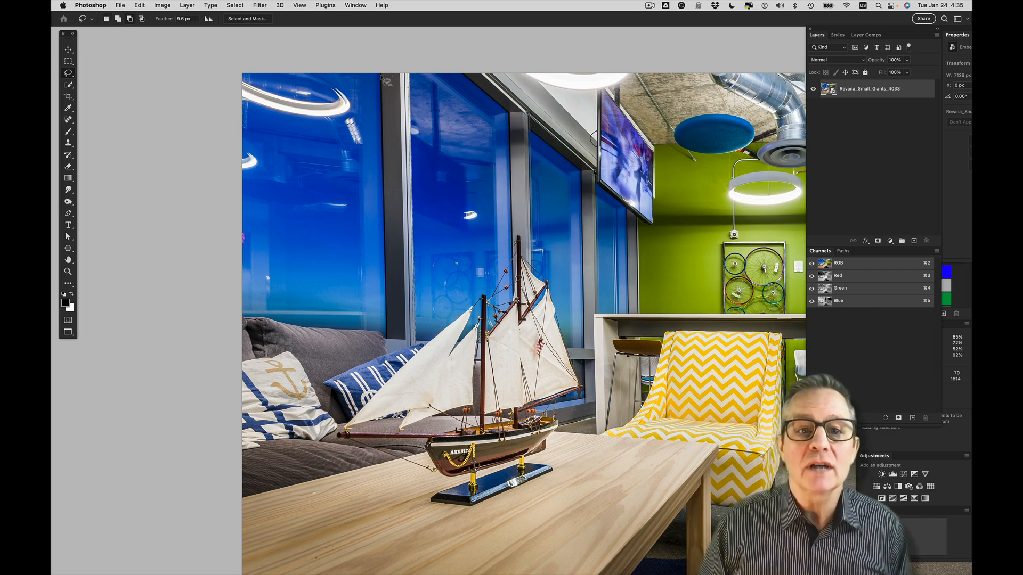
mouse_move(386, 80)
mouse_down()
mouse_move(277, 36)
mouse_move(347, 88)
mouse_up()
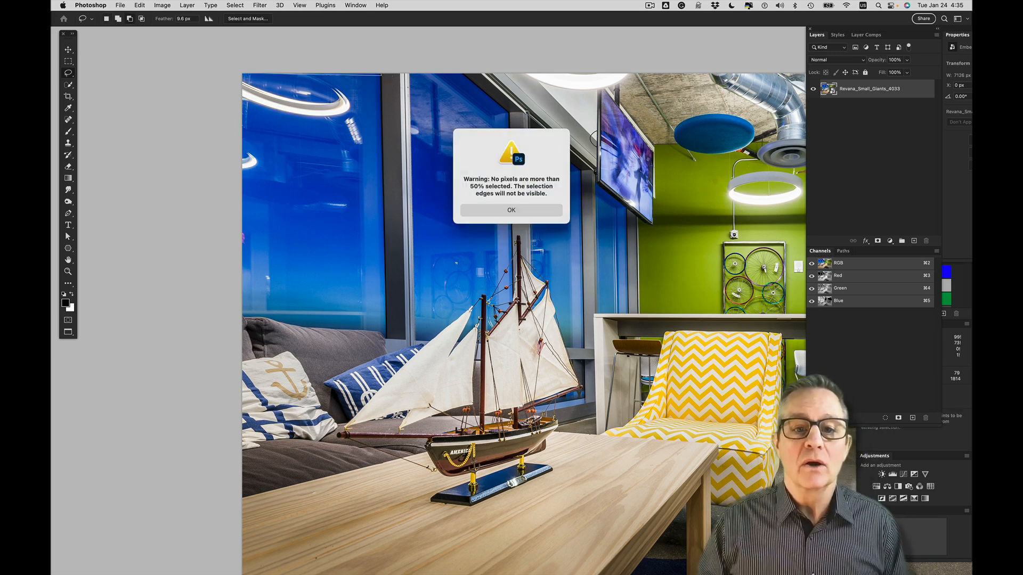
click(504, 213)
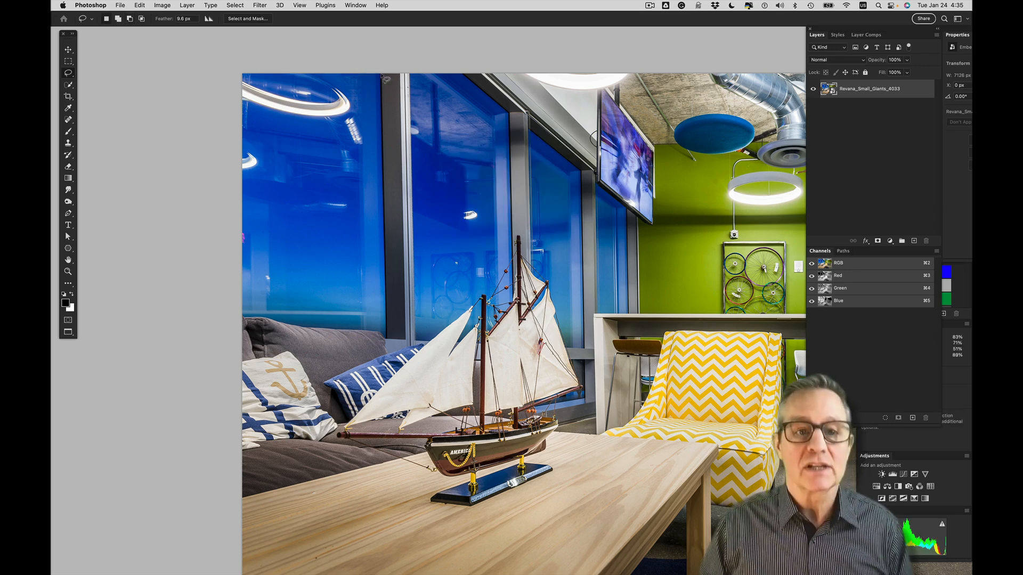
- Select the leftmost window with the Lasso Tool, straight along its frame, and rework the selection's lower boundary over the sofa back
mouse_move(382, 75)
mouse_down()
mouse_move(361, 53)
mouse_move(289, 36)
mouse_move(212, 63)
mouse_move(172, 144)
mouse_move(177, 259)
mouse_move(210, 323)
mouse_move(309, 373)
mouse_move(387, 339)
mouse_up()
key(super+minus)
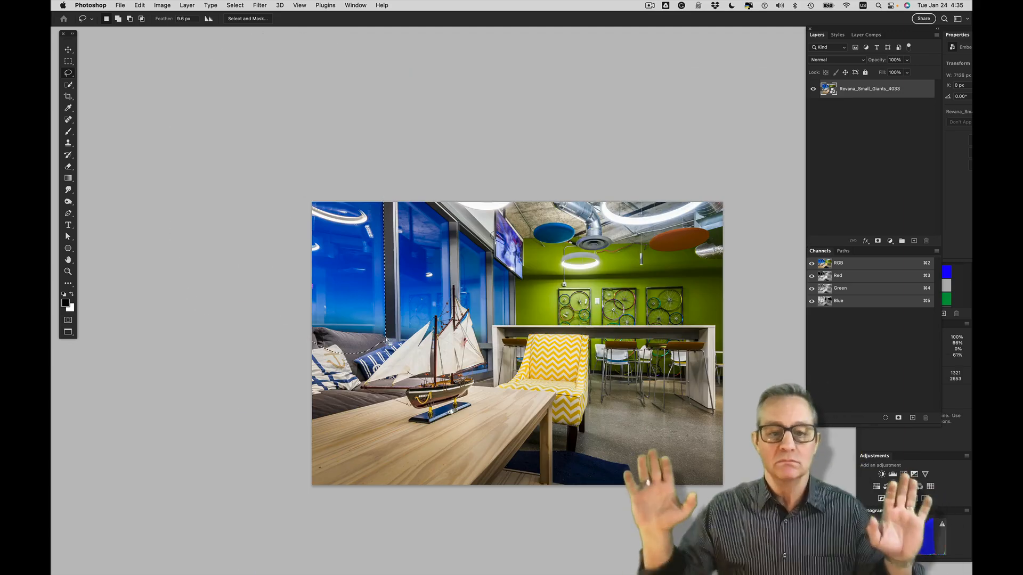
key(super+plus)
key(super+plus)
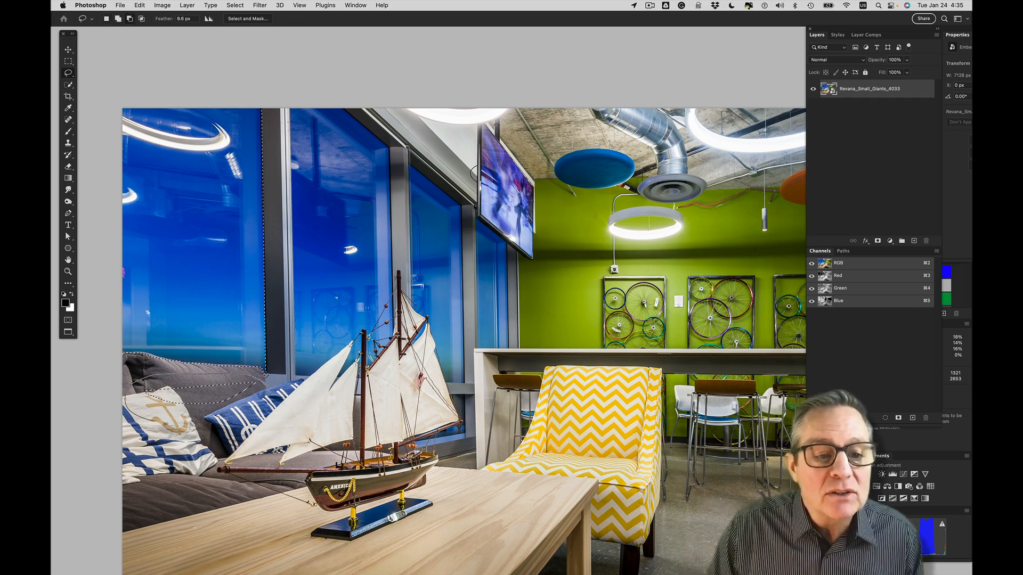
drag(252, 396, 254, 399)
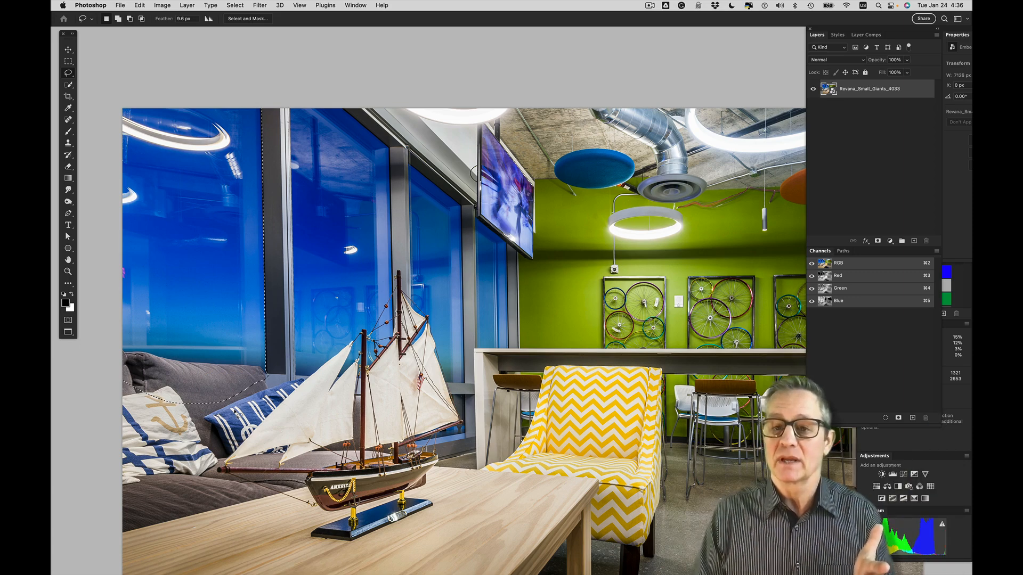
- Save the current window selection as a new alpha channel without naming it
click(235, 6)
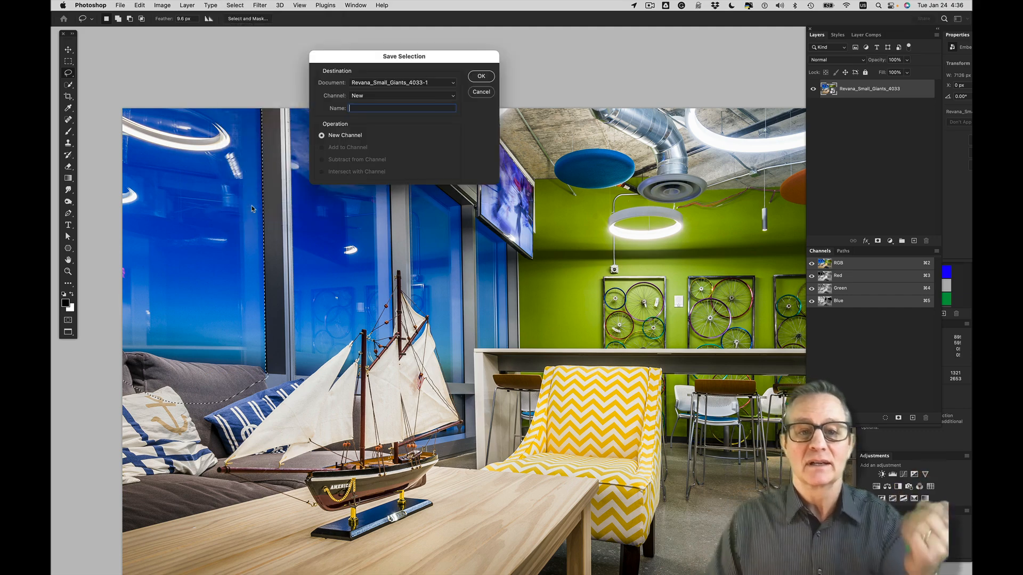
click(481, 76)
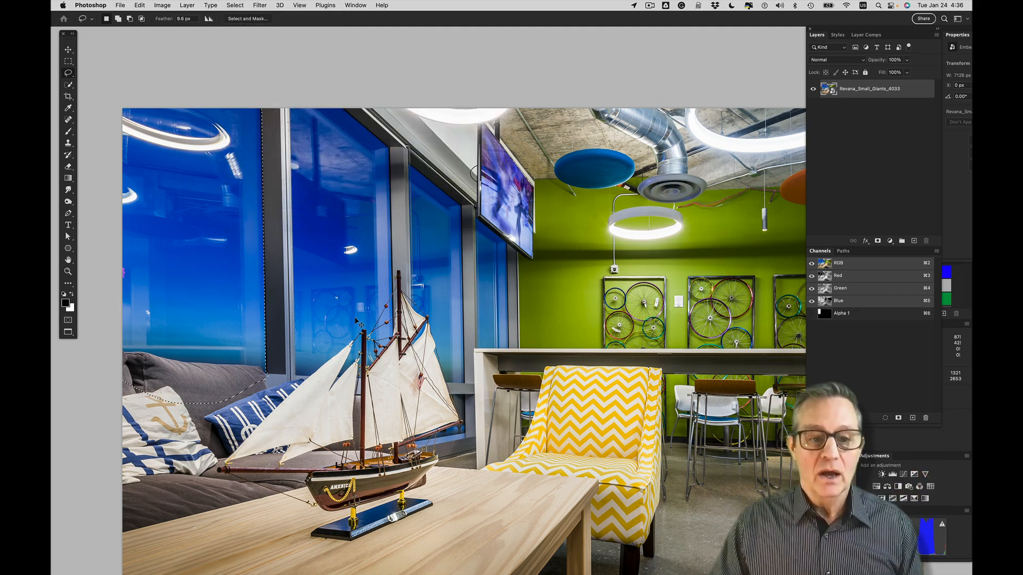
- Make a Color Range selection from colors sampled on the gray sofa back, with Fuzziness set to 123
click(233, 5)
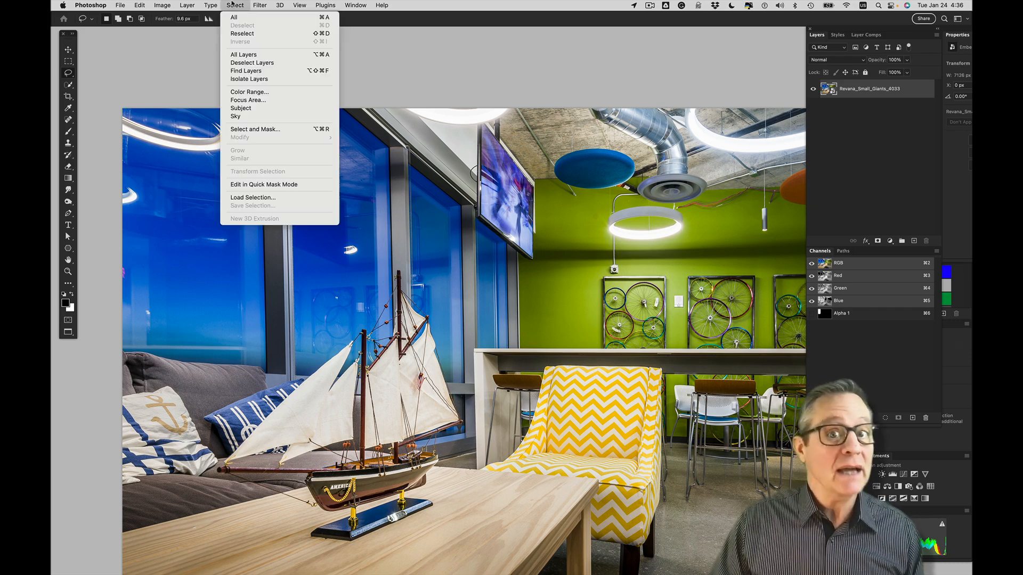
click(243, 92)
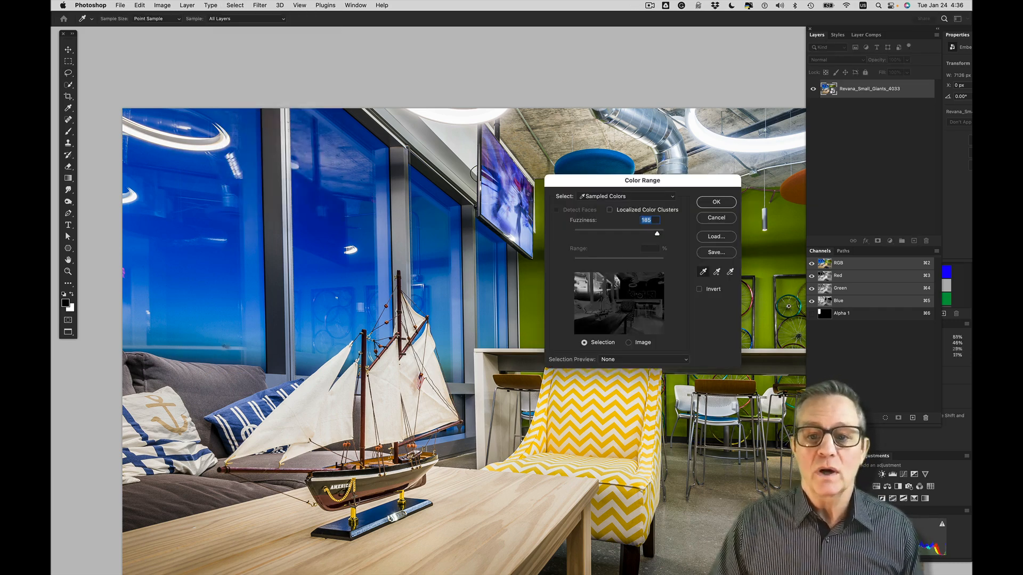
click(171, 362)
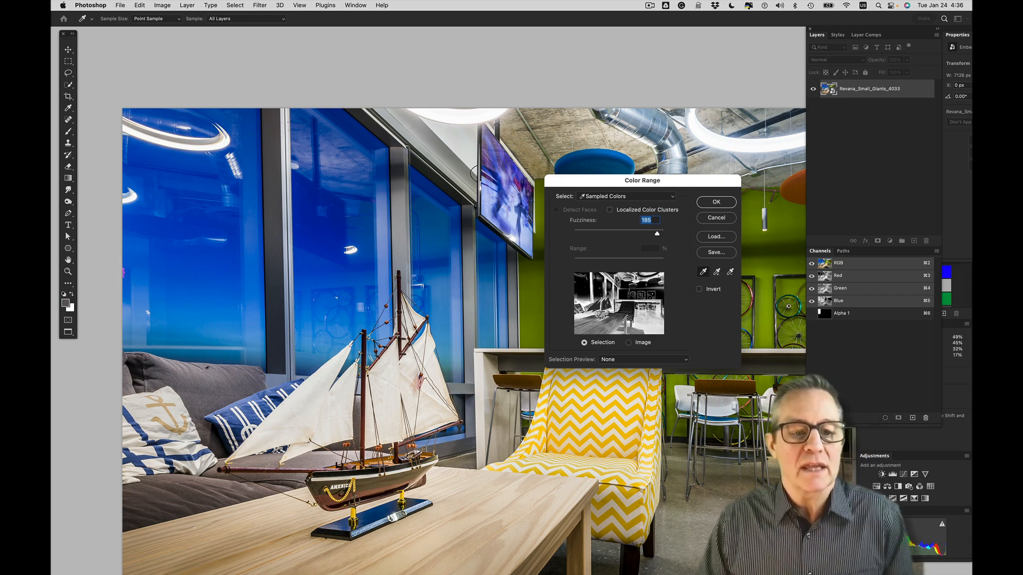
click(191, 378)
drag(634, 188, 442, 215)
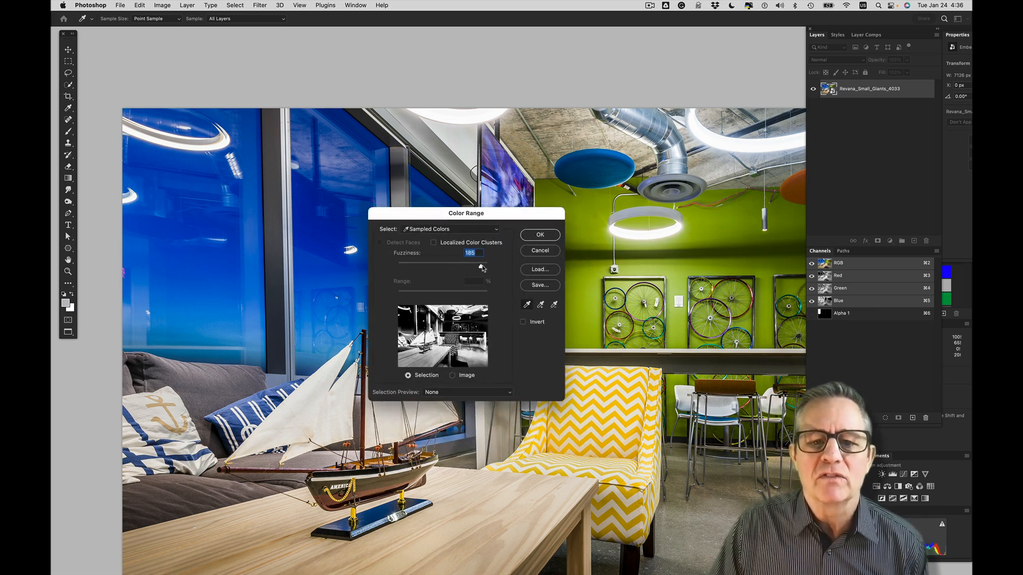
drag(481, 268, 444, 269)
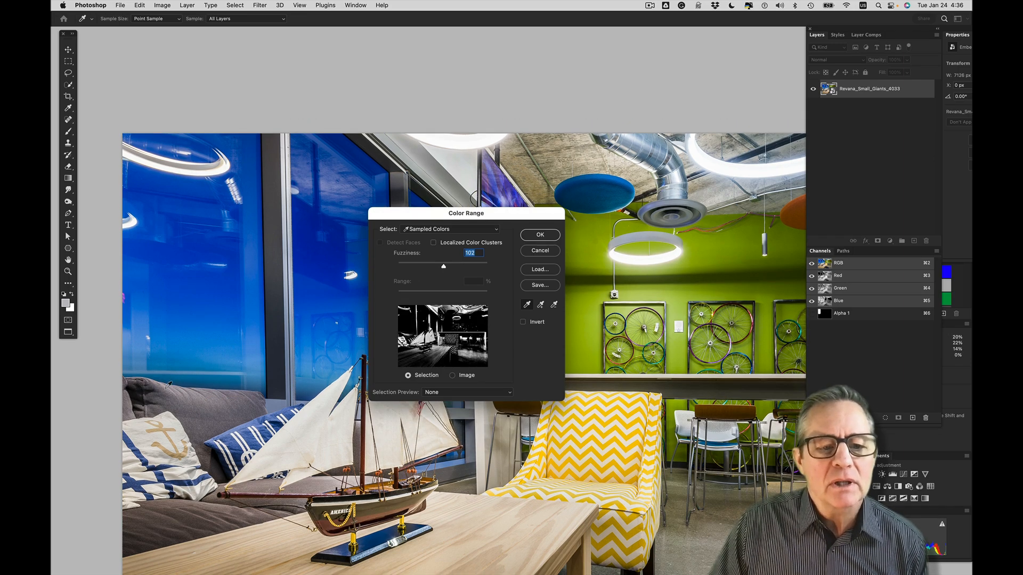
click(192, 392)
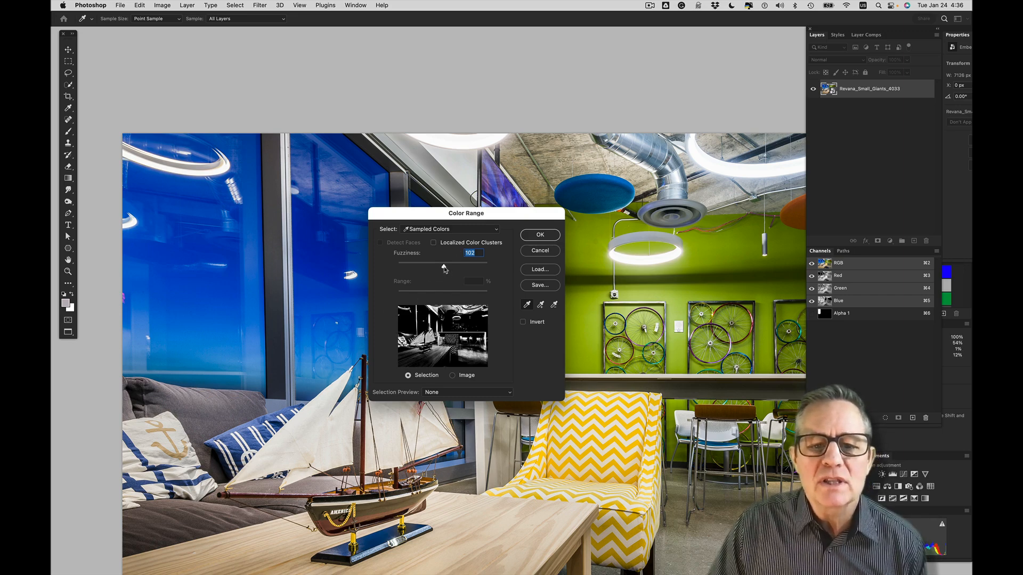
drag(445, 269, 454, 270)
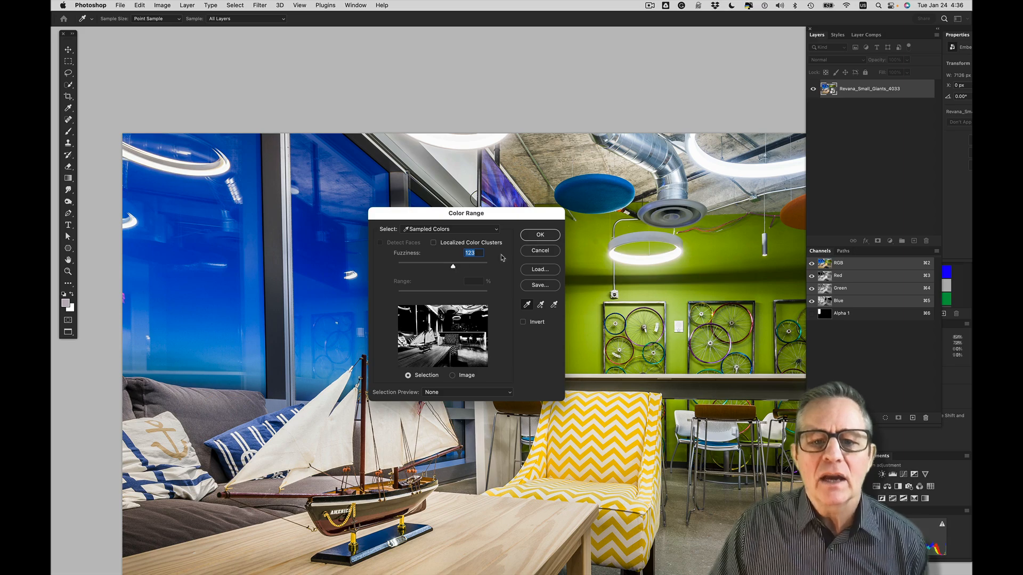
click(546, 235)
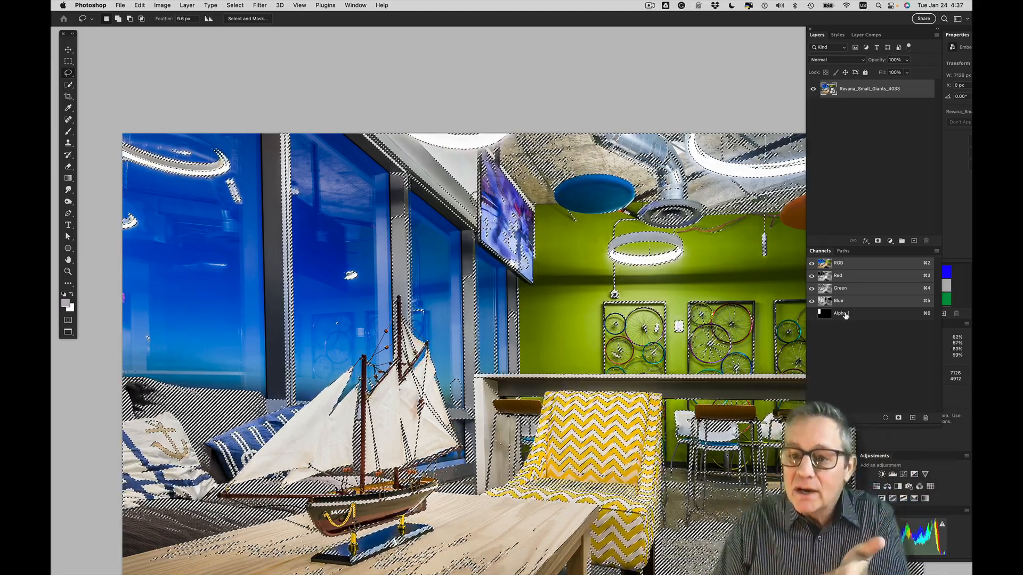
- Paint black at 40% opacity over the sofa-back area of the Alpha 1 channel, inside the selection with its edges hidden
click(845, 315)
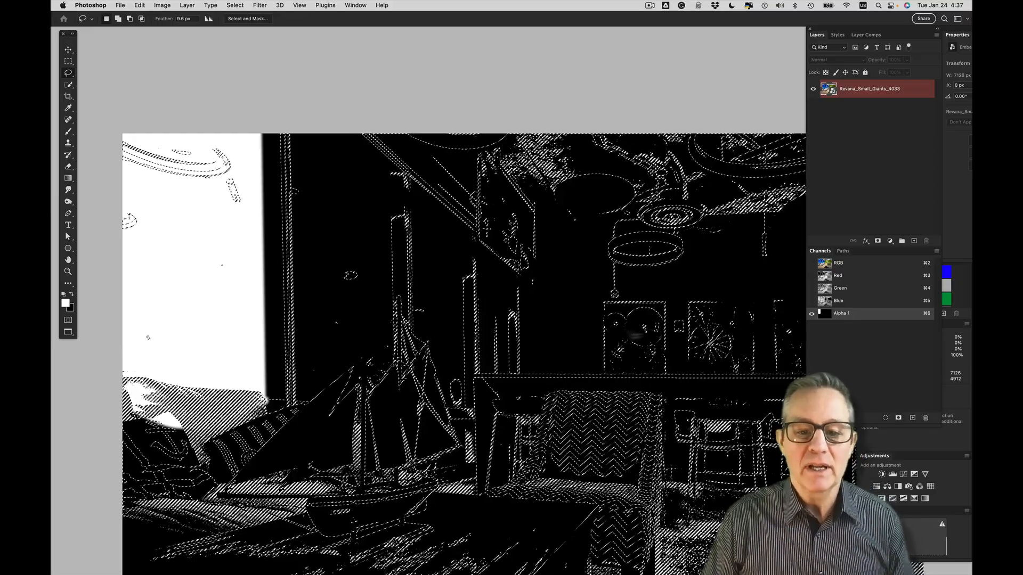
drag(569, 350, 685, 257)
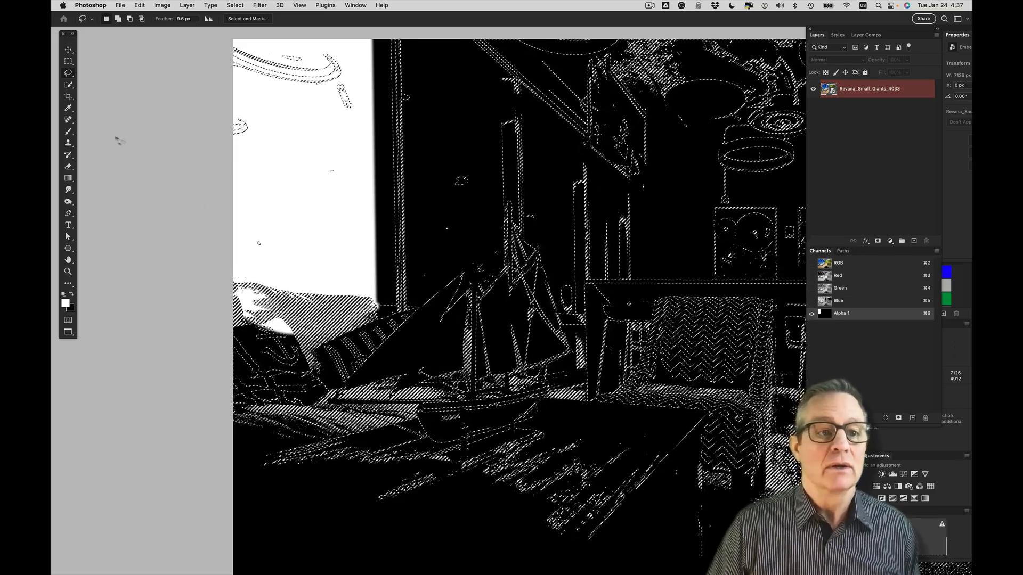
click(71, 133)
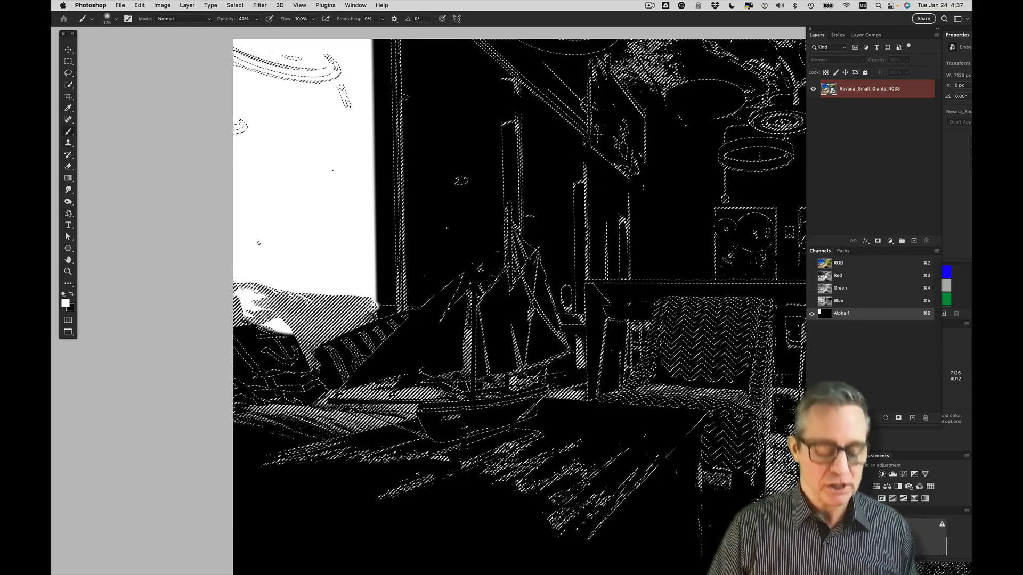
key(x)
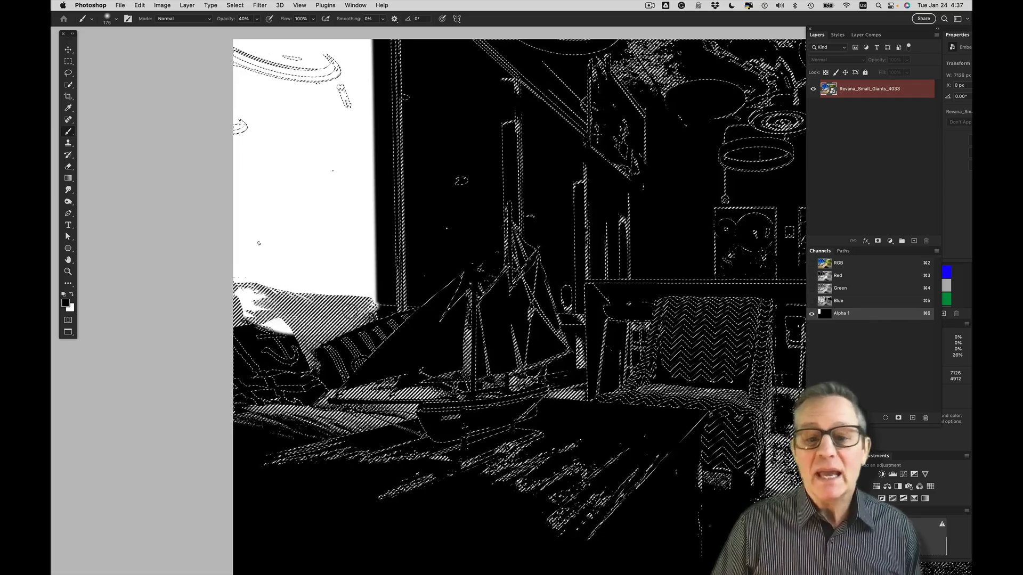
key(super+d)
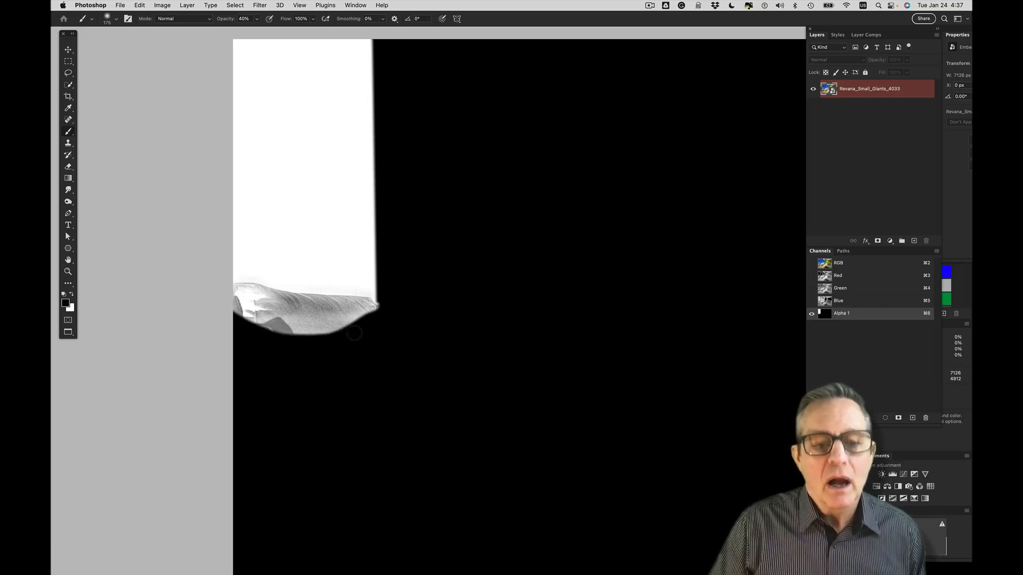
key(super+h)
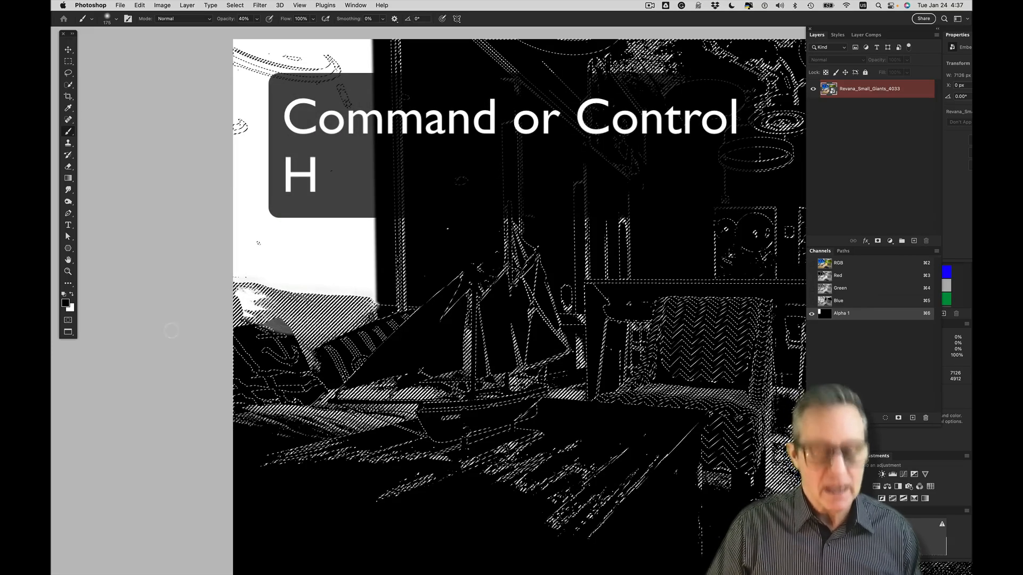
key(super+h)
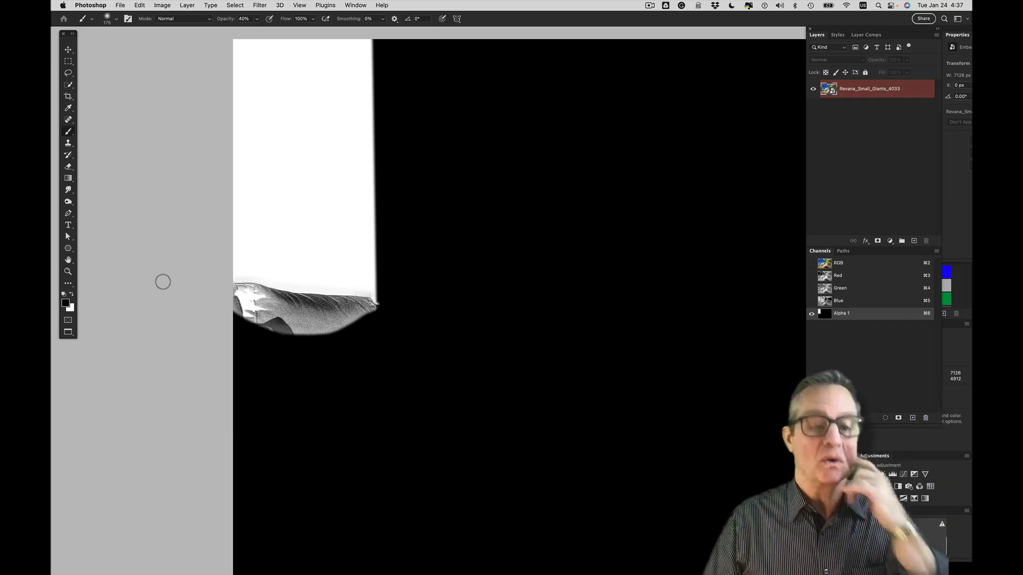
- Burn the channel's gray sofa area in Midtones at 100% exposure, and dodge the window's lower edge in Highlights at 25%
click(70, 203)
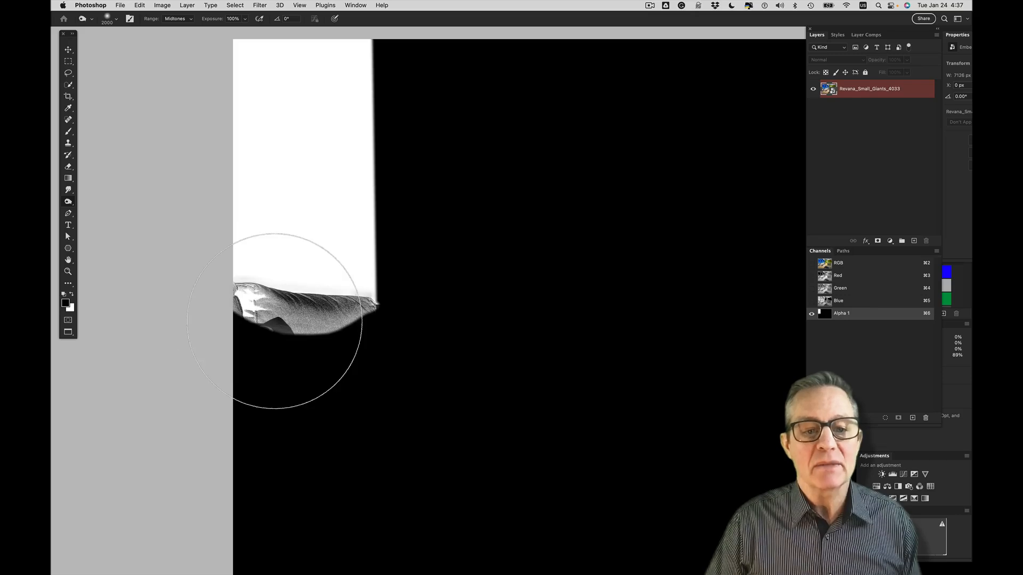
click(299, 321)
click(328, 320)
click(347, 331)
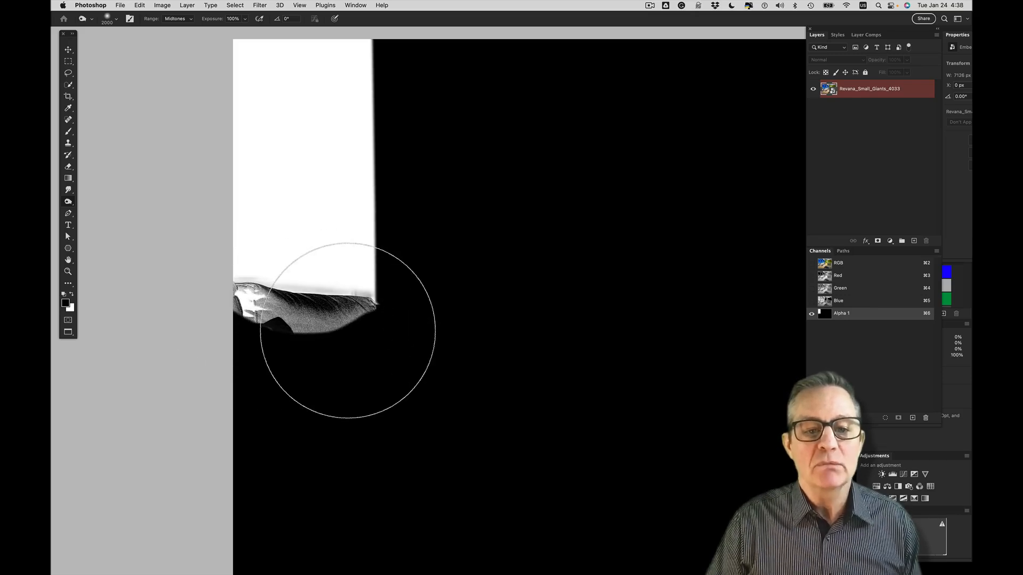
mouse_move(347, 331)
mouse_down()
mouse_move(253, 327)
mouse_move(293, 323)
mouse_up()
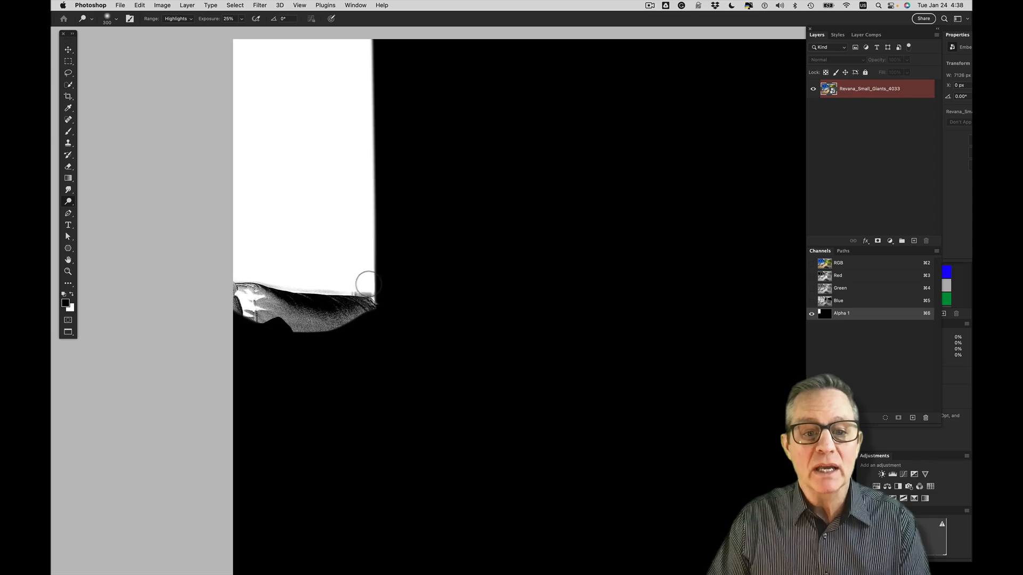
mouse_move(365, 284)
mouse_down()
mouse_move(301, 287)
mouse_move(368, 291)
mouse_up()
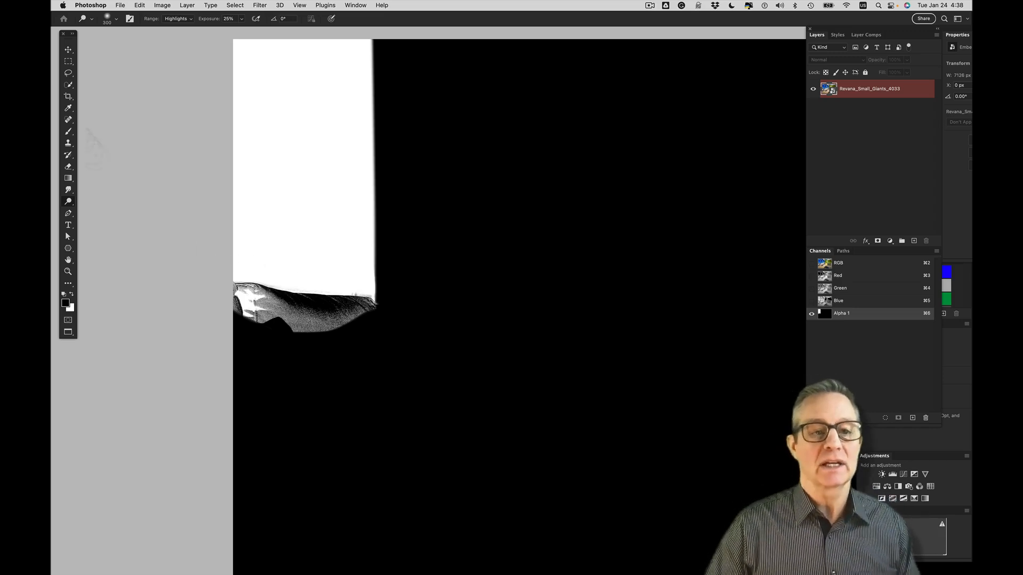
- Paint out the remaining sofa-back texture below the white window shape with a hard 300-pixel black brush at 100% opacity
click(68, 132)
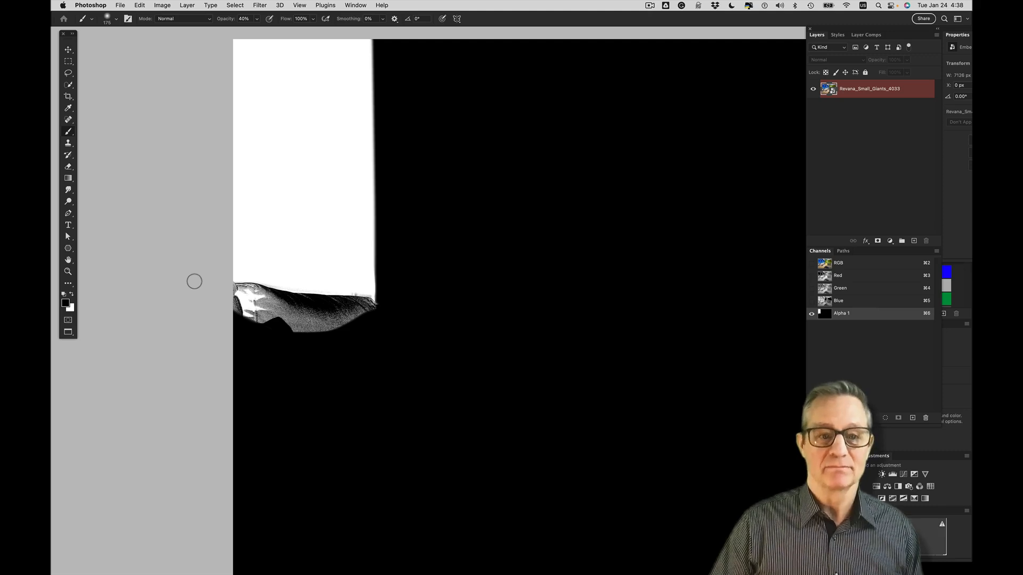
key(shift+bracketright)
key(shift+bracketright)
key(shift+bracketright)
key(shift+bracketright)
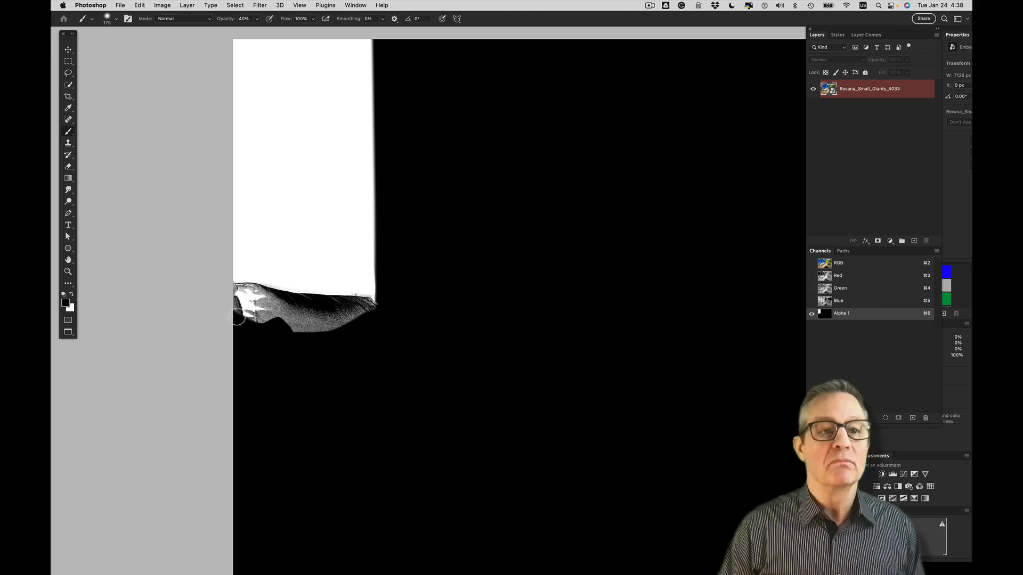
scroll(237, 318, up, 2)
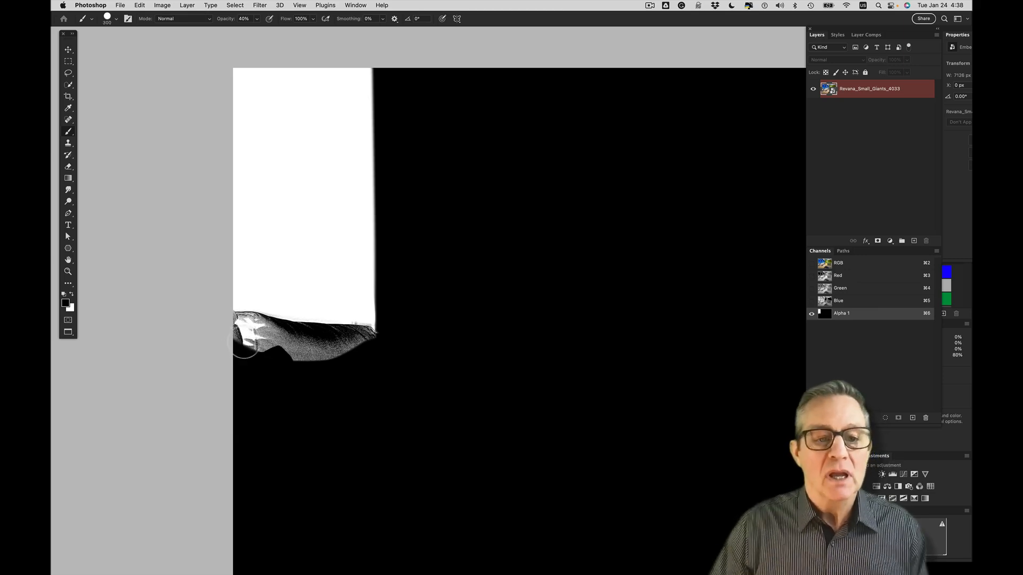
key(bracketright)
key(bracketright)
key(bracketright)
click(236, 330)
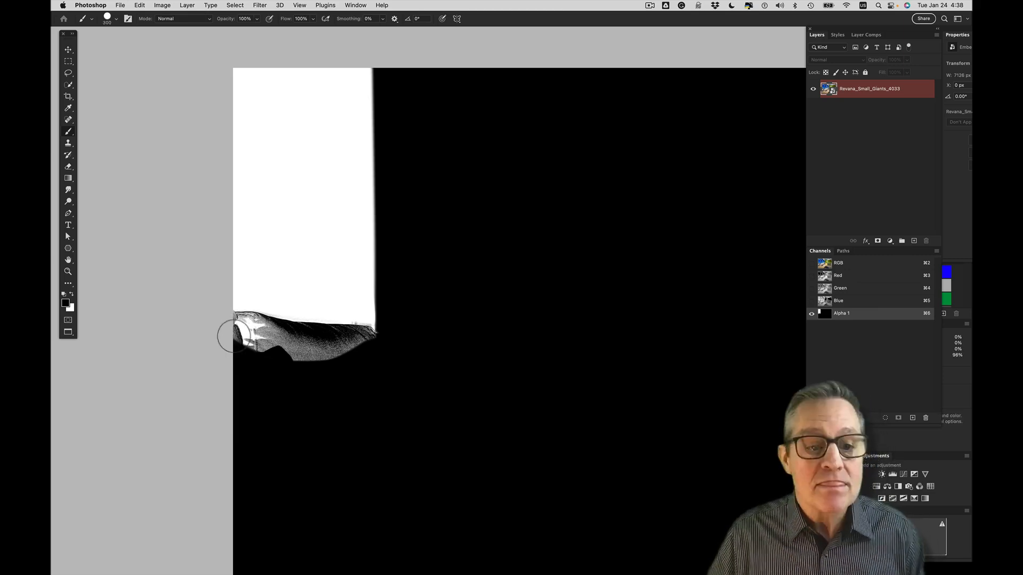
click(241, 330)
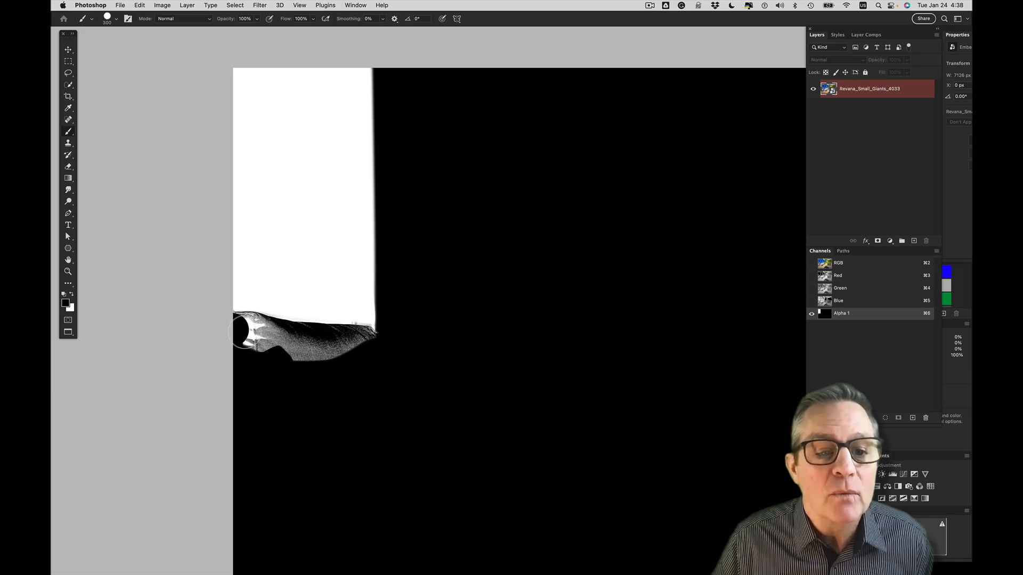
mouse_move(241, 330)
mouse_down()
mouse_move(298, 353)
mouse_move(370, 347)
mouse_up()
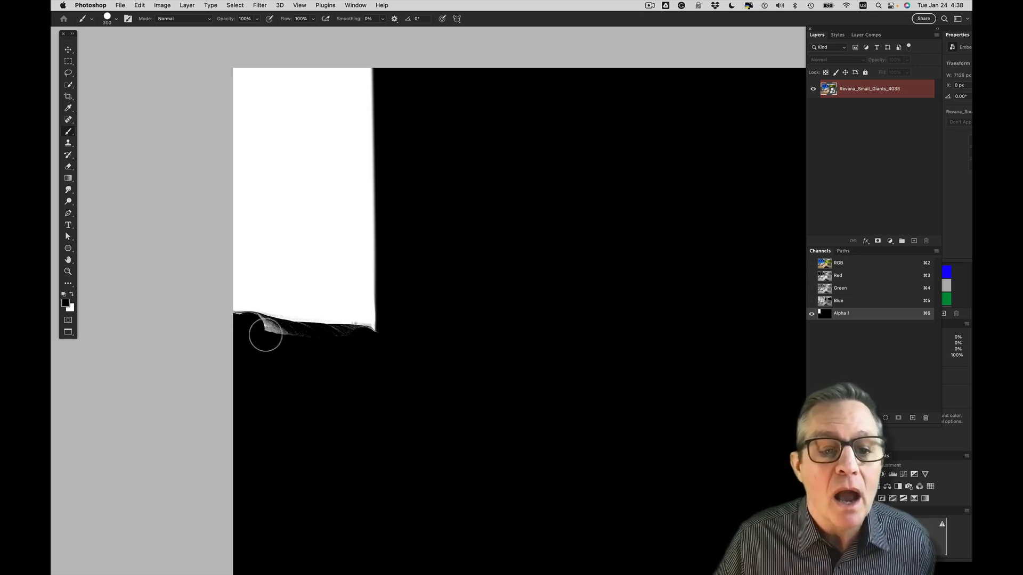
mouse_move(253, 332)
mouse_down()
mouse_move(283, 341)
mouse_move(232, 334)
mouse_up()
mouse_move(293, 356)
mouse_down()
mouse_move(346, 343)
mouse_move(299, 341)
mouse_move(260, 361)
mouse_move(294, 365)
mouse_move(350, 346)
mouse_up()
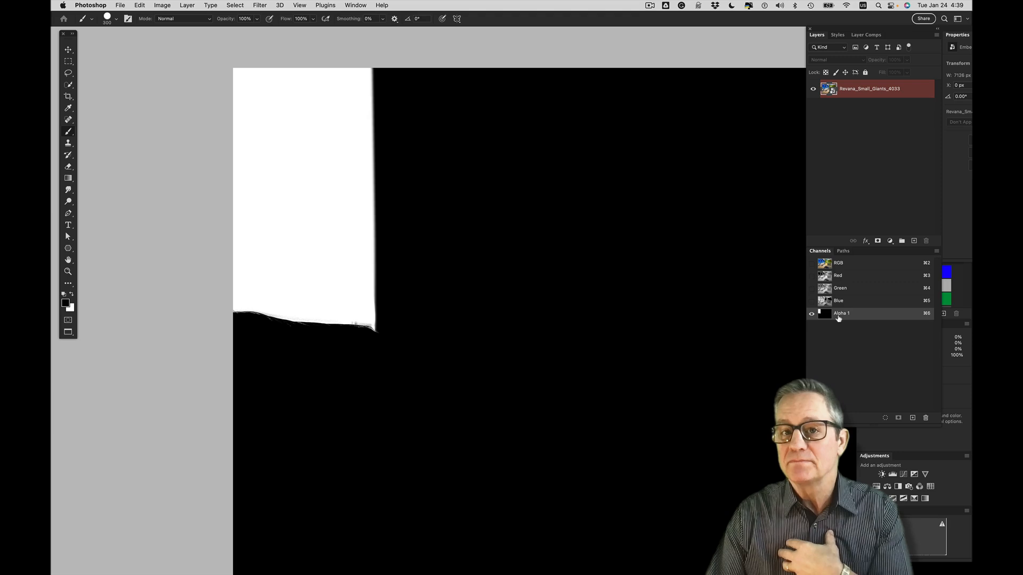
- Return to the RGB composite and load the Alpha 1 channel as a selection
click(842, 263)
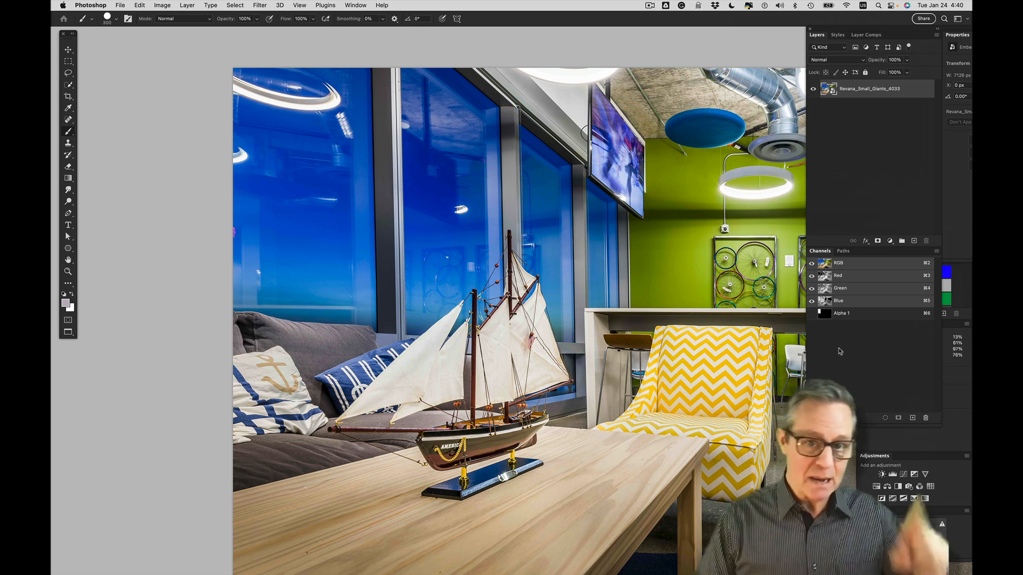
super+click(828, 319)
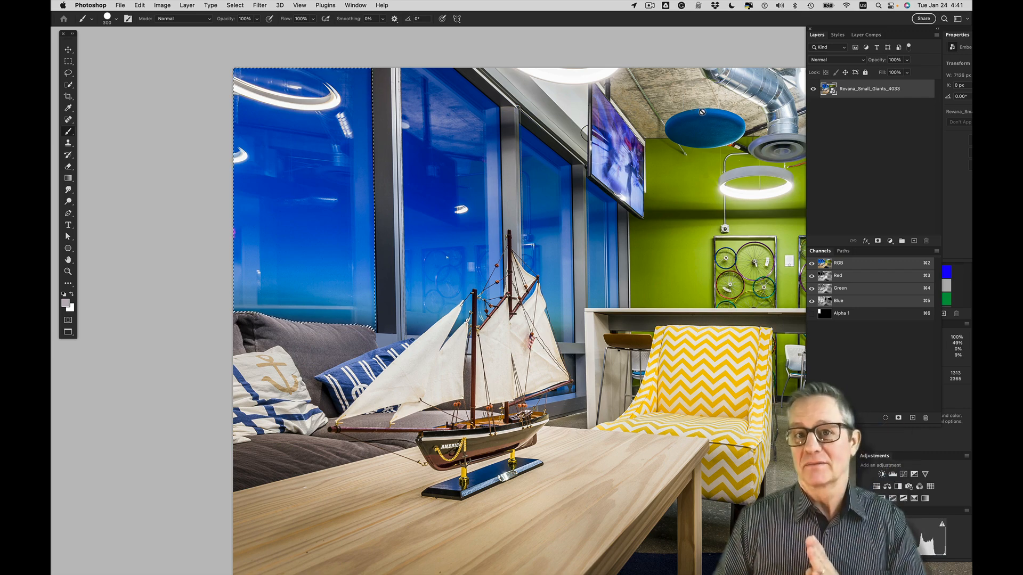
- On a new layer, paint over the selected window's light reflections in sampled dark blue with a soft 800-pixel brush
click(865, 160)
click(912, 241)
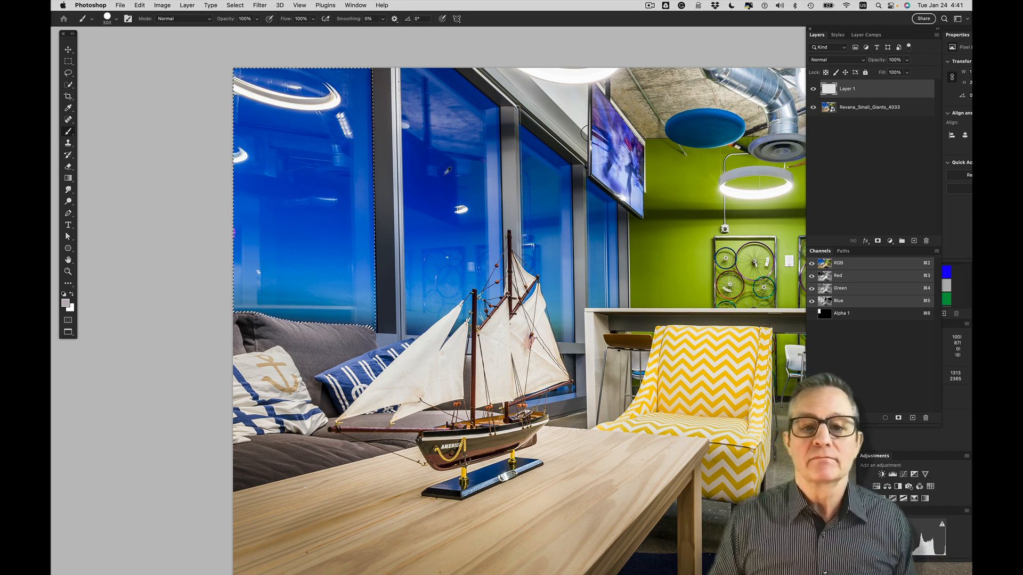
alt+click(447, 171)
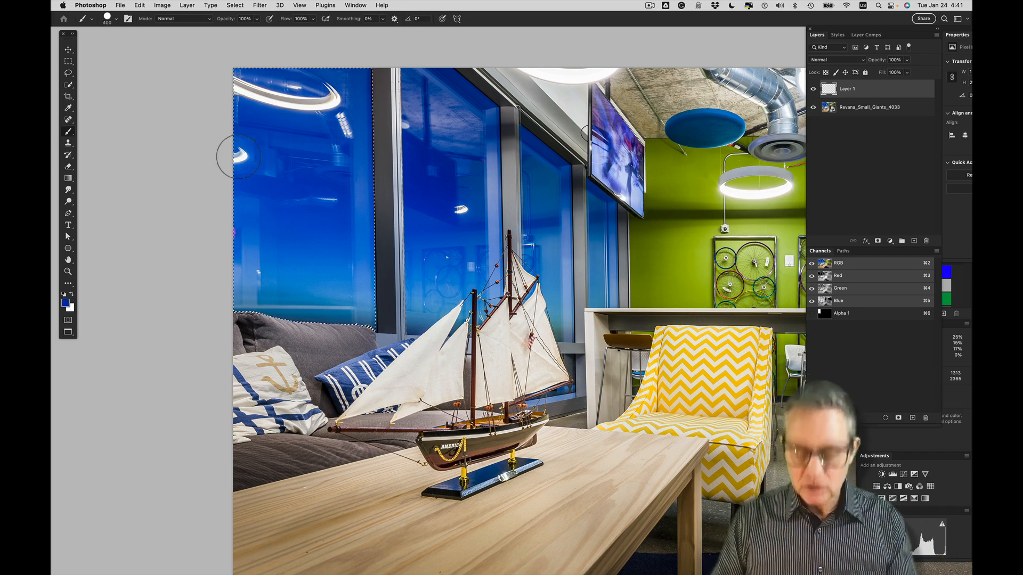
key(bracketright)
key(bracketright)
key(bracketright)
key(bracketright)
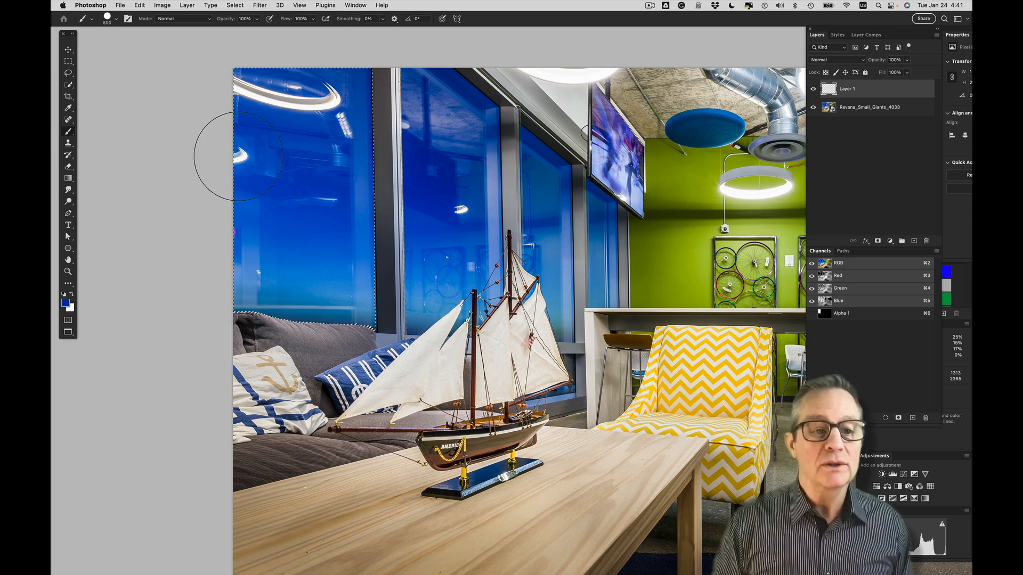
key(shift+bracketleft)
key(shift+bracketleft)
key(shift+bracketleft)
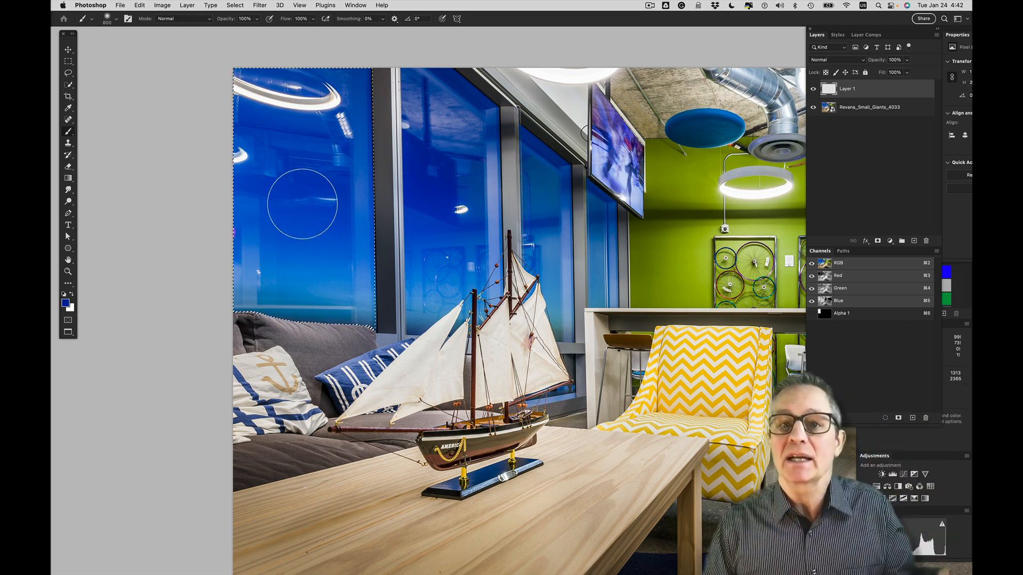
mouse_move(225, 264)
mouse_down()
mouse_move(212, 150)
mouse_move(224, 64)
mouse_move(361, 78)
mouse_move(201, 107)
mouse_up()
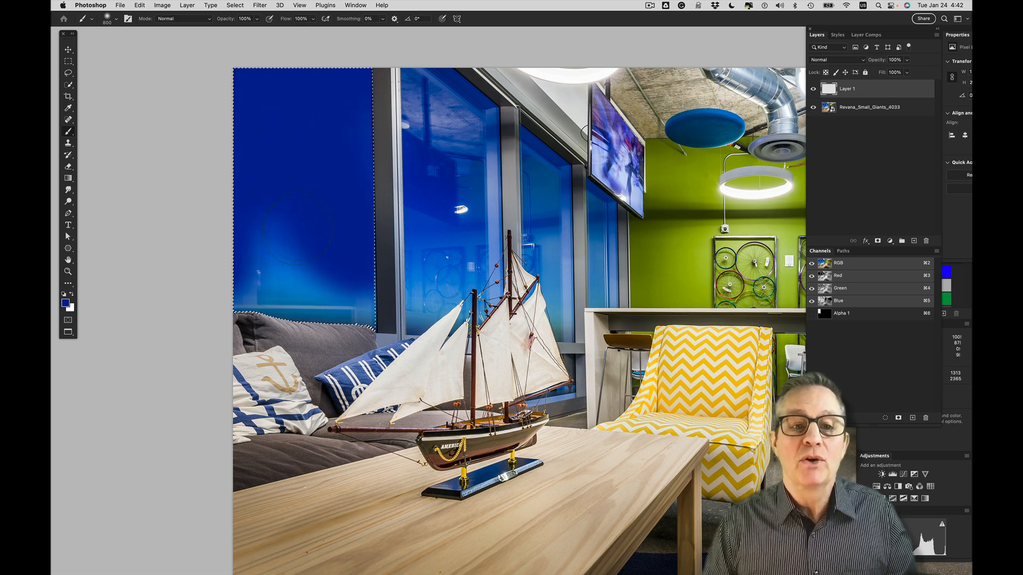
- Clear the finished dark blue paint from Layer 1, try repainting the selected window at 50% brush opacity, and undo the stroke
mouse_move(264, 264)
mouse_down()
mouse_move(369, 312)
mouse_move(230, 271)
mouse_move(206, 241)
mouse_up()
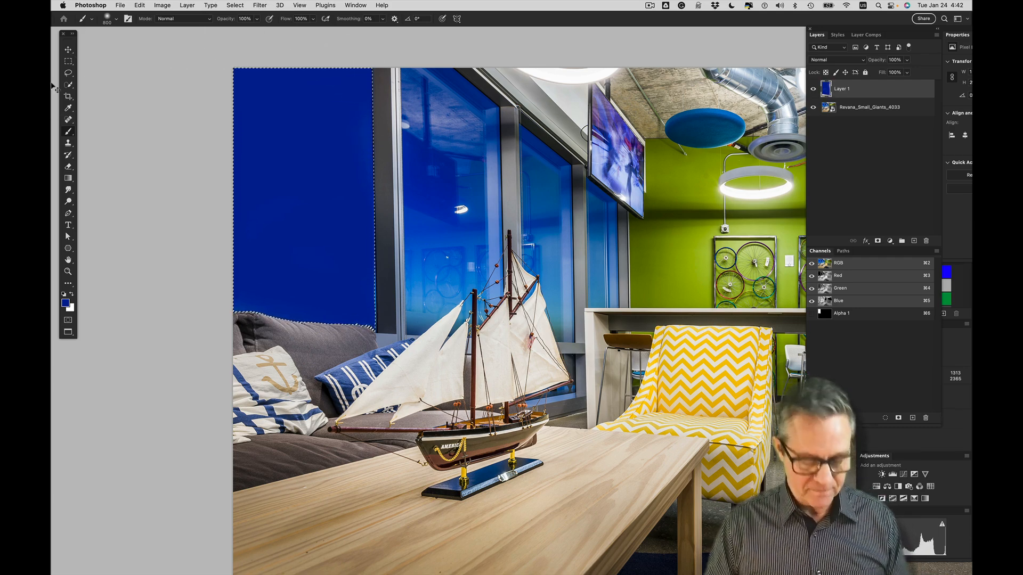
key(BackSpace)
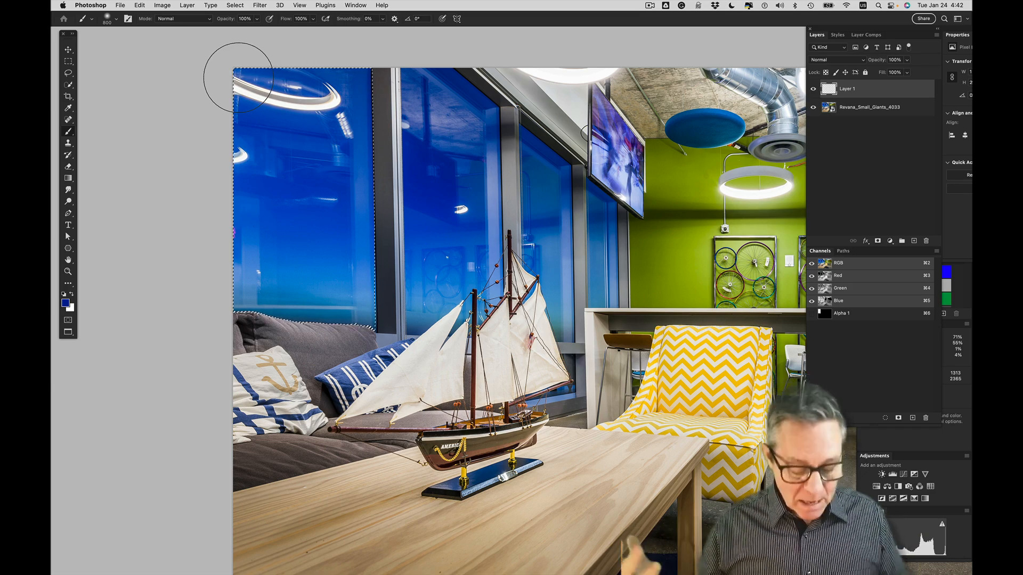
key(5)
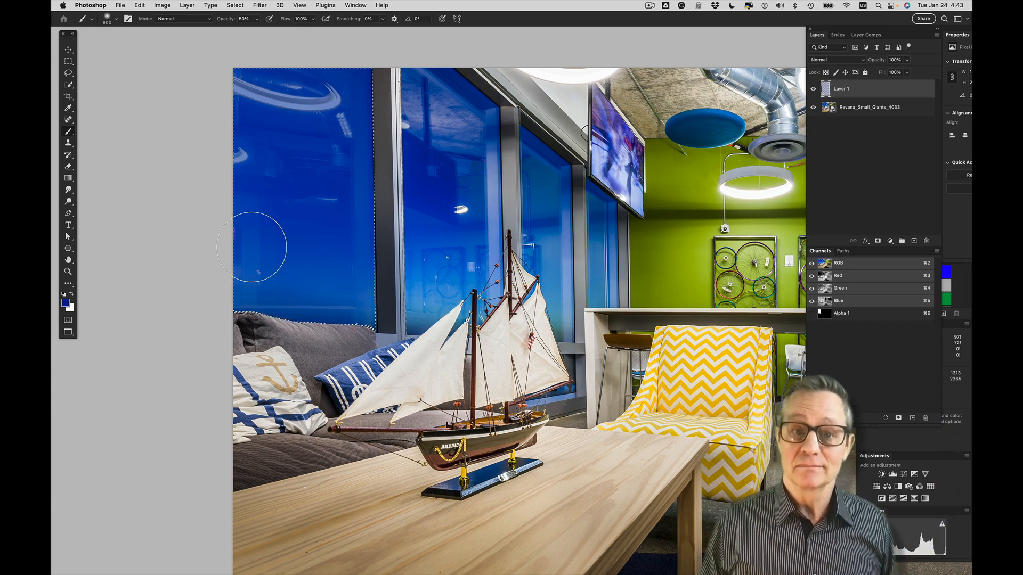
key(super+z)
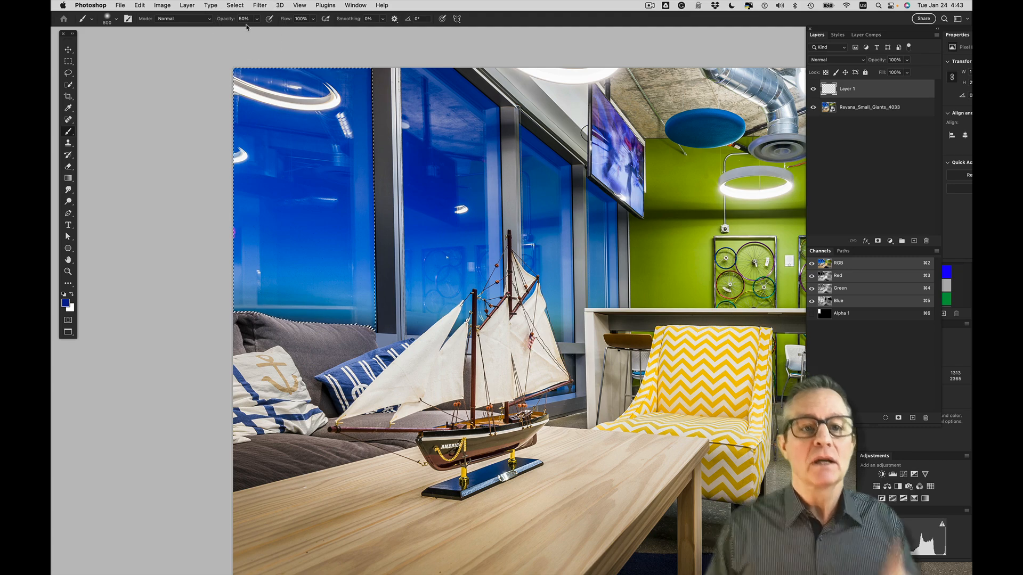
- Cycle the brush opacity through 20%, 90% and 10%, and return it to 100%
scroll(241, 16, up, 5)
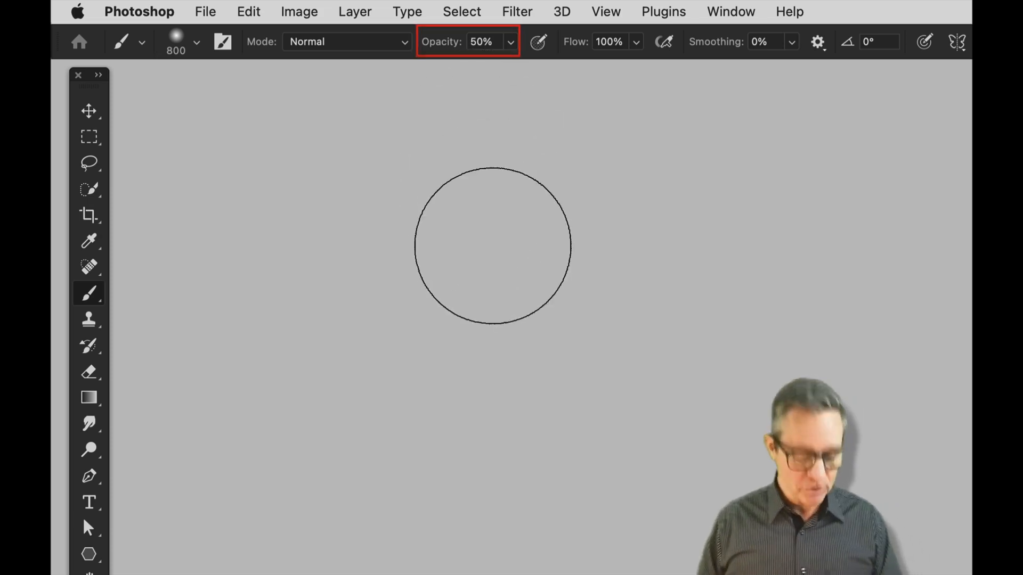
key(2)
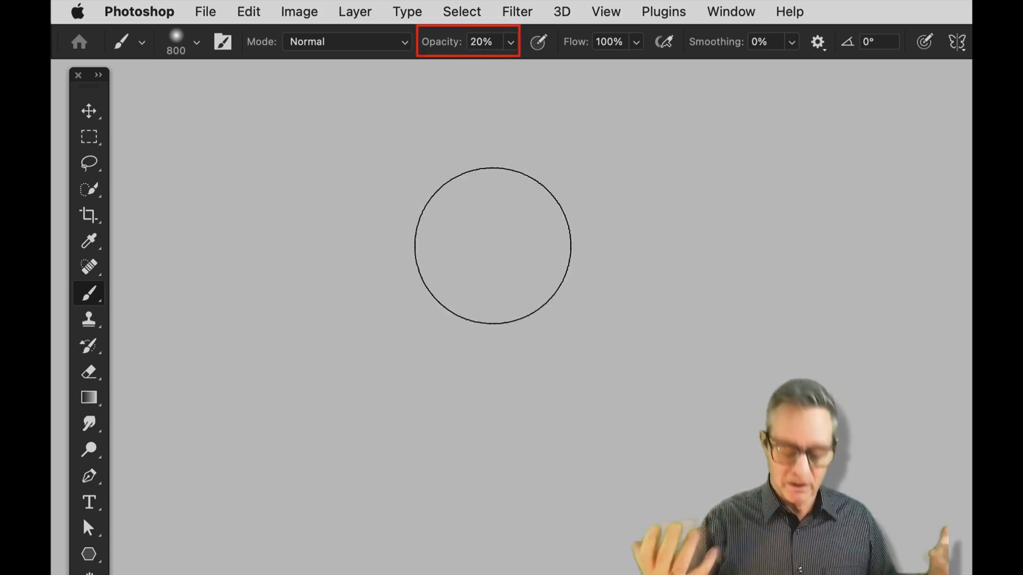
key(9)
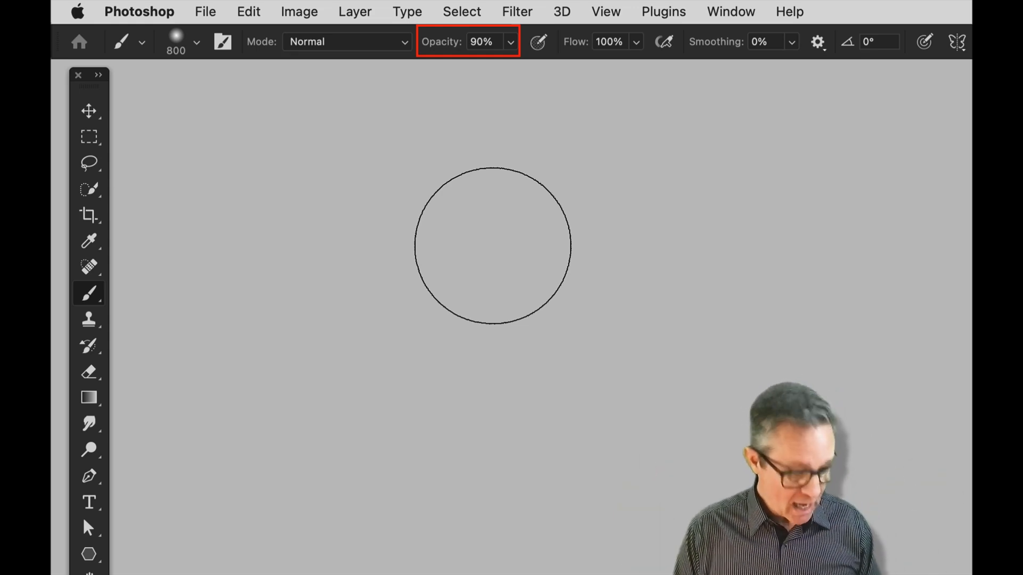
key(1)
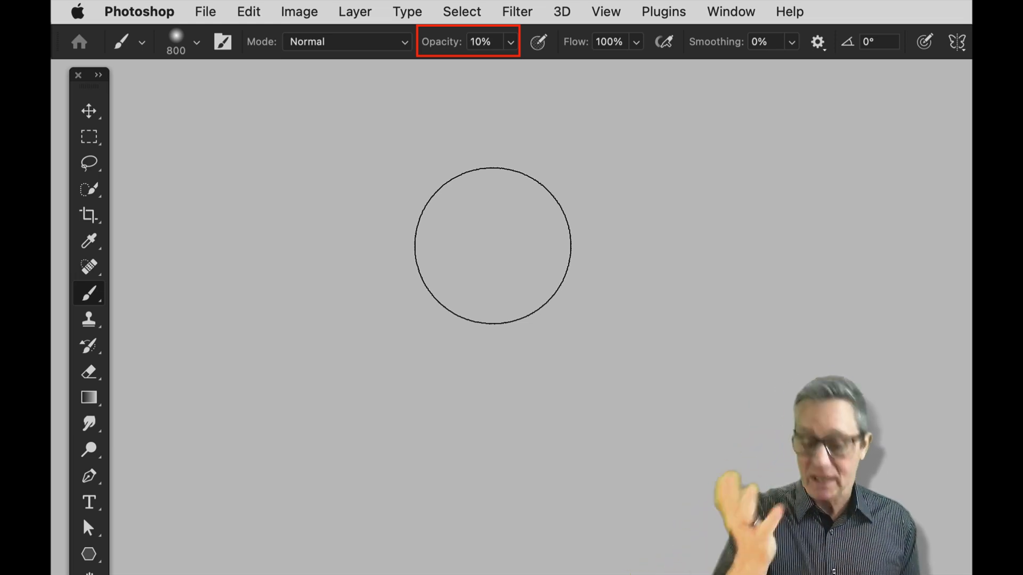
key(0)
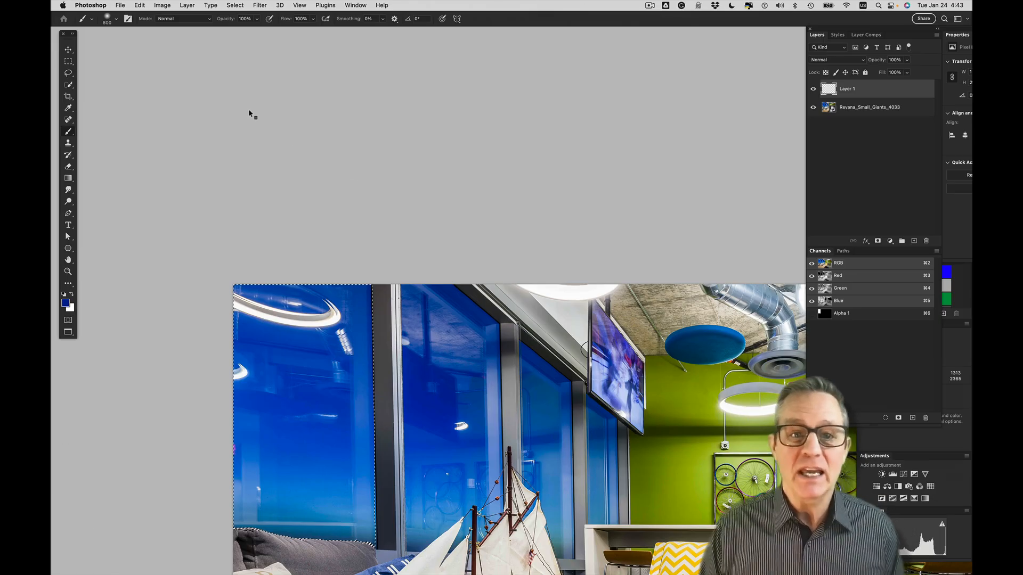
- Paint over the whole selected window in dark blue on Layer 1 at 100% brush opacity, and deselect
drag(395, 337, 281, 119)
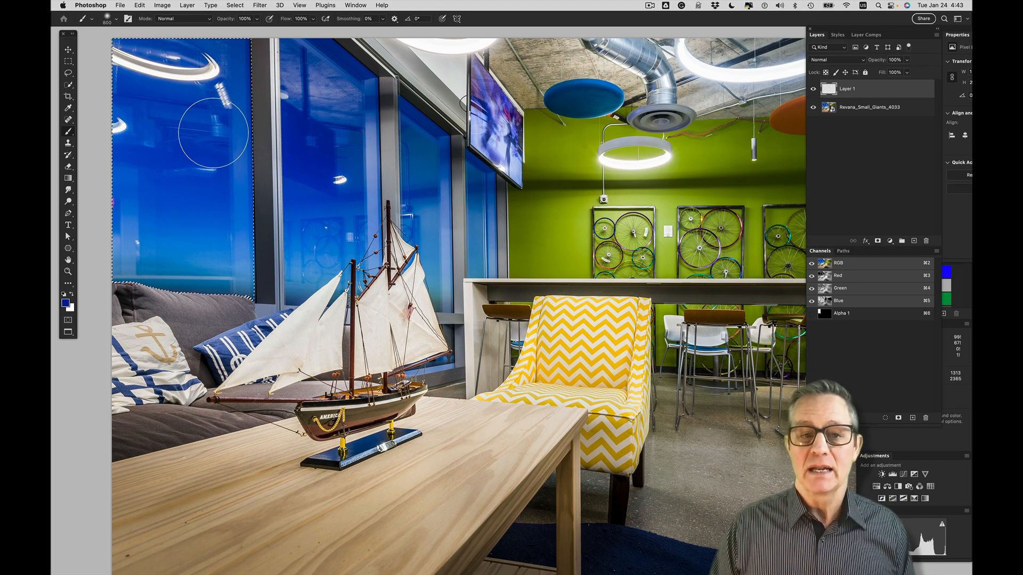
mouse_move(250, 59)
mouse_down()
mouse_move(131, 60)
mouse_move(252, 81)
mouse_move(132, 94)
mouse_move(155, 117)
mouse_move(242, 120)
mouse_move(113, 181)
mouse_move(258, 177)
mouse_move(106, 228)
mouse_move(264, 261)
mouse_move(131, 273)
mouse_up()
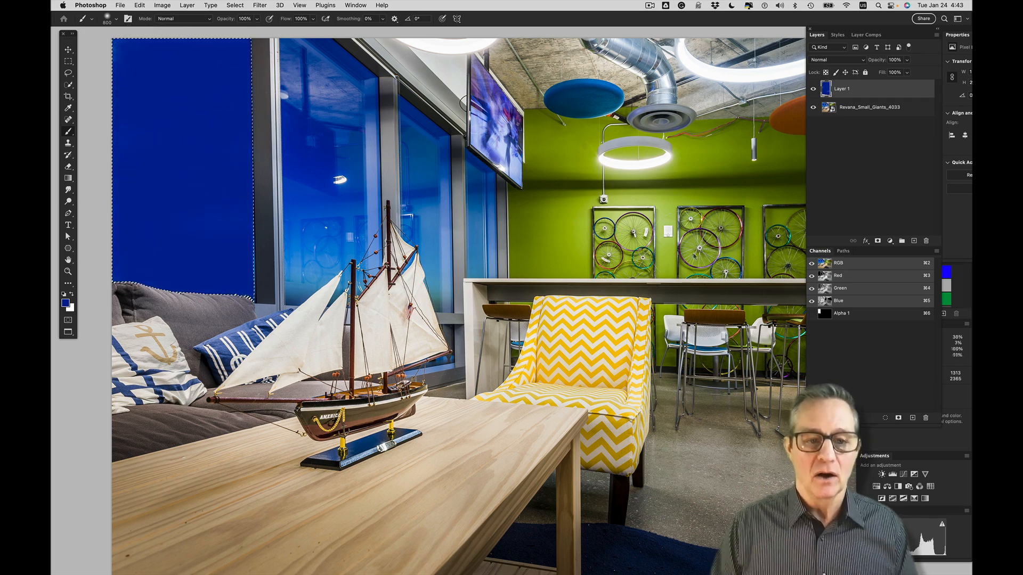
key(super+d)
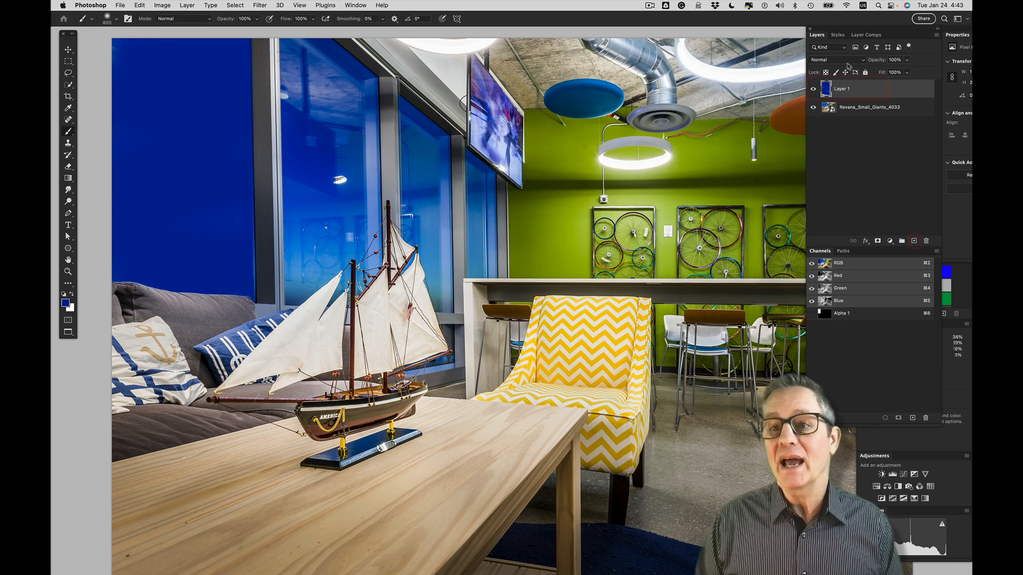
- Toggle Layer 1's visibility to compare the window with and without the blue paint
click(813, 91)
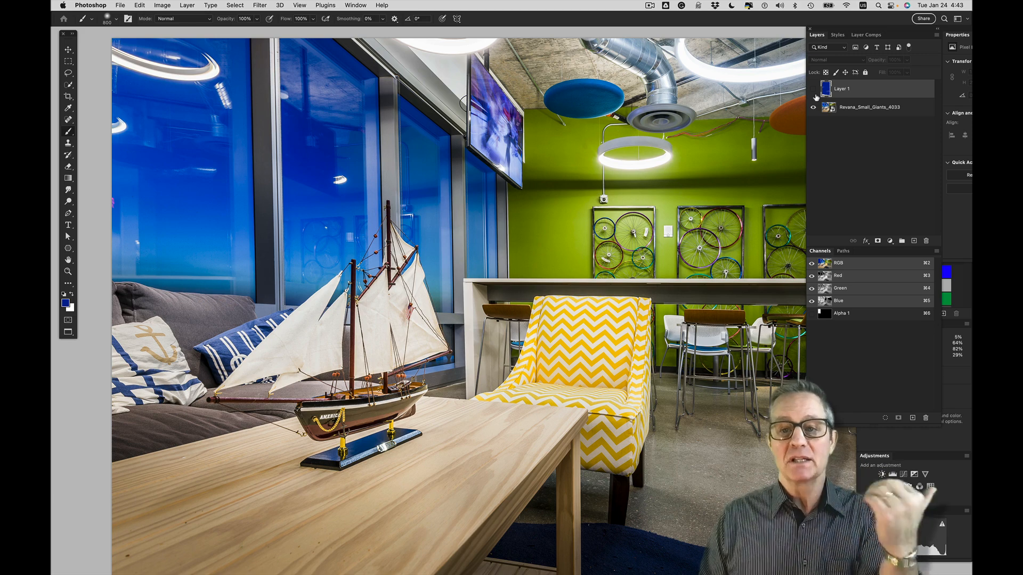
click(814, 90)
click(814, 91)
click(814, 91)
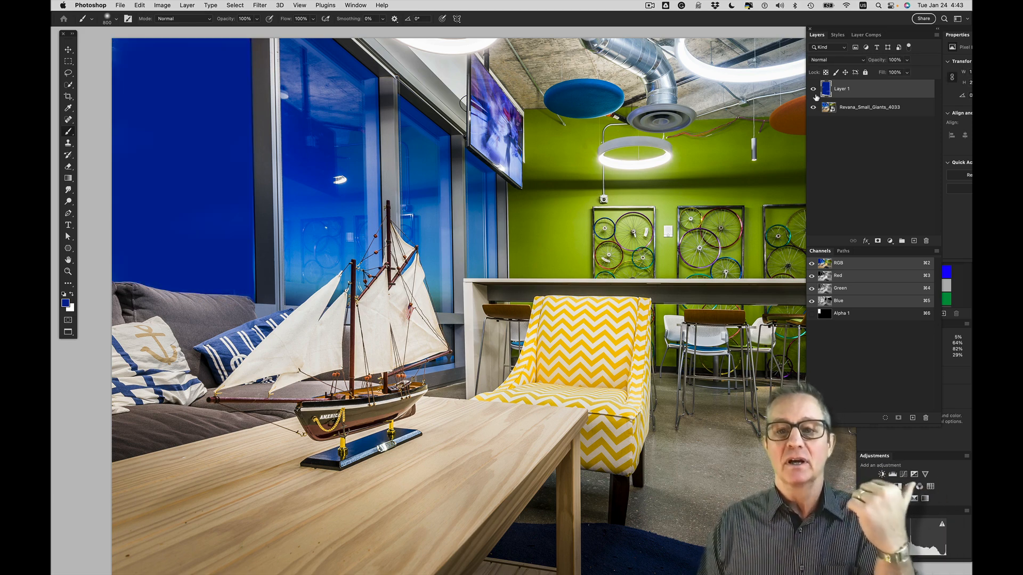
click(815, 96)
click(814, 90)
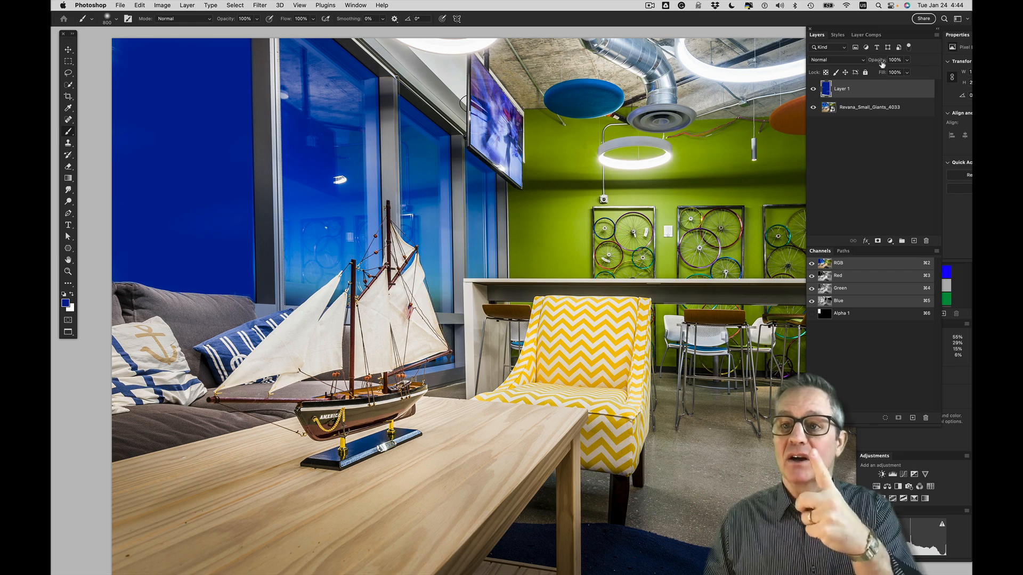
- Lower Layer 1's opacity to 31% and 28%, and restore it to 100%
mouse_move(882, 64)
mouse_down()
mouse_move(863, 64)
mouse_move(883, 62)
mouse_move(874, 63)
mouse_up()
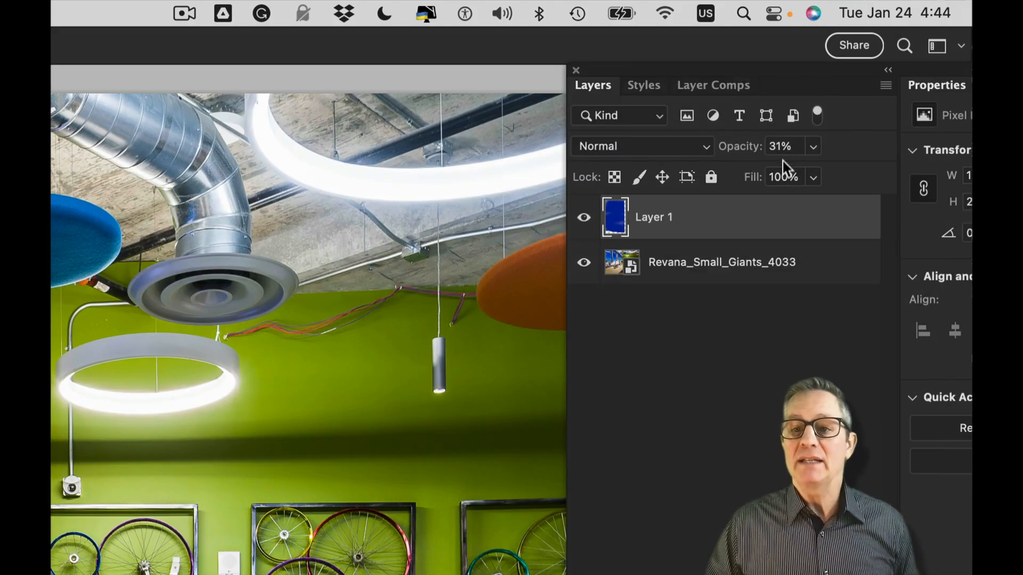
click(781, 147)
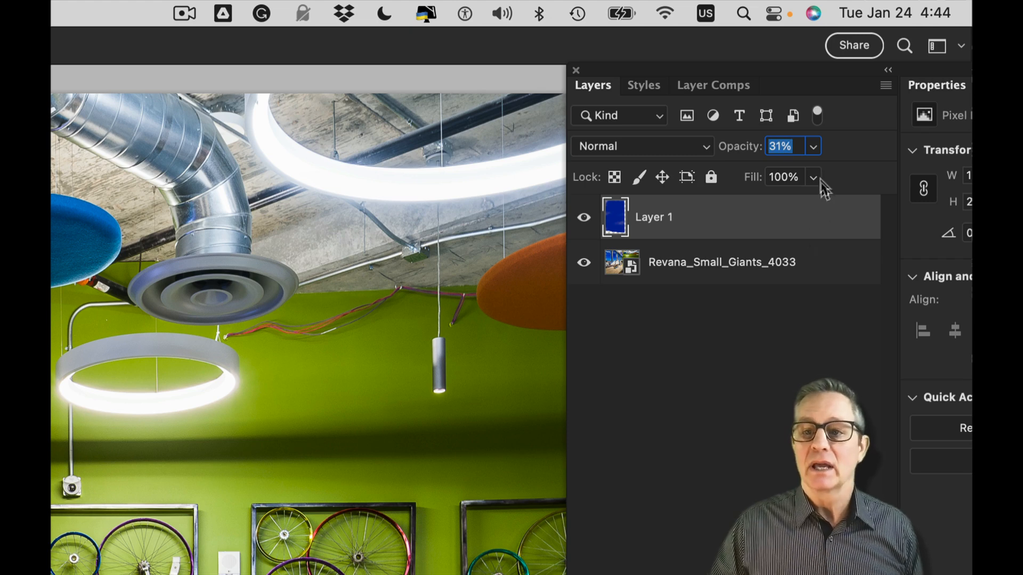
click(813, 147)
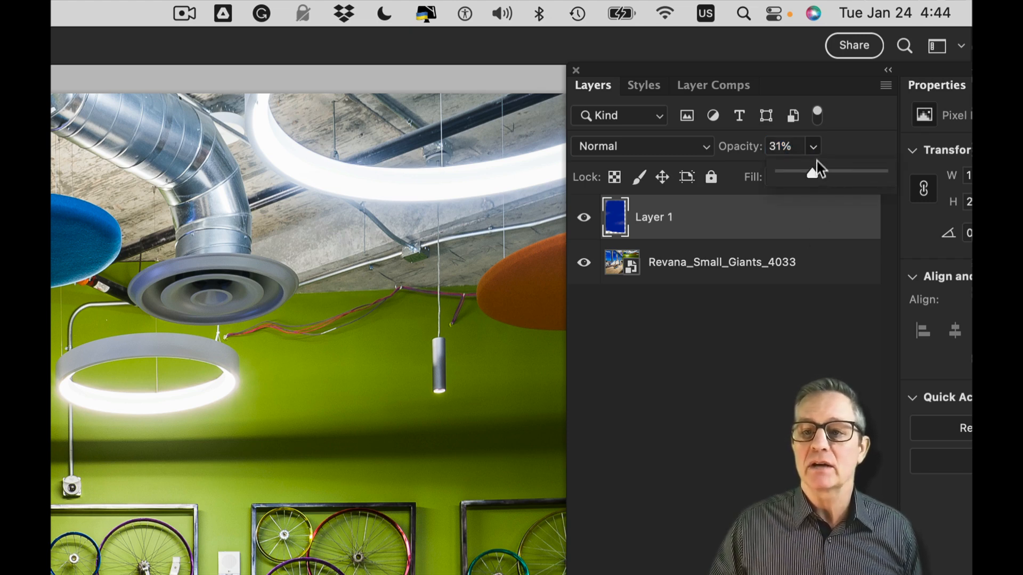
click(814, 152)
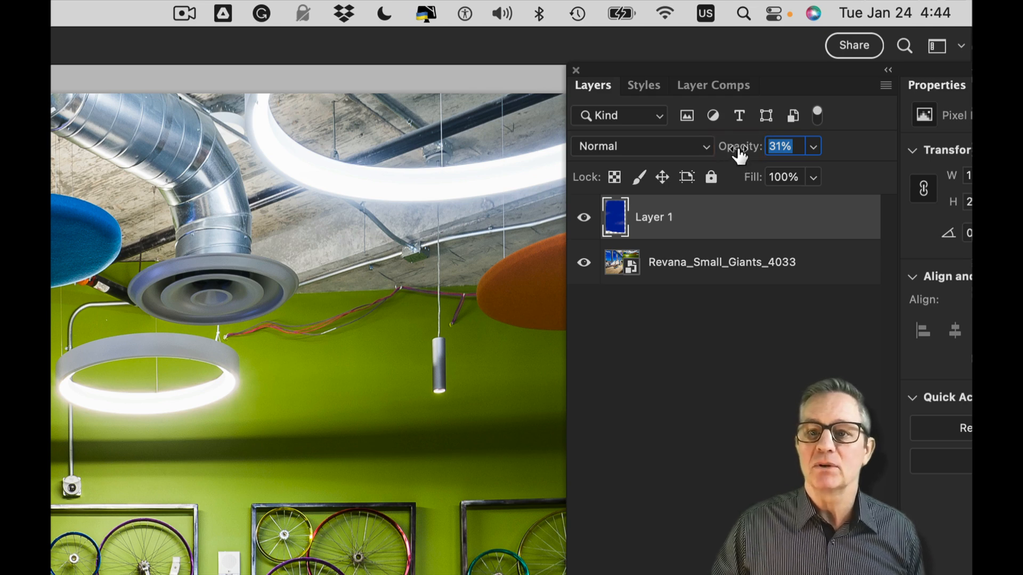
mouse_move(740, 157)
mouse_down()
mouse_move(760, 155)
mouse_move(716, 156)
mouse_move(737, 156)
mouse_up()
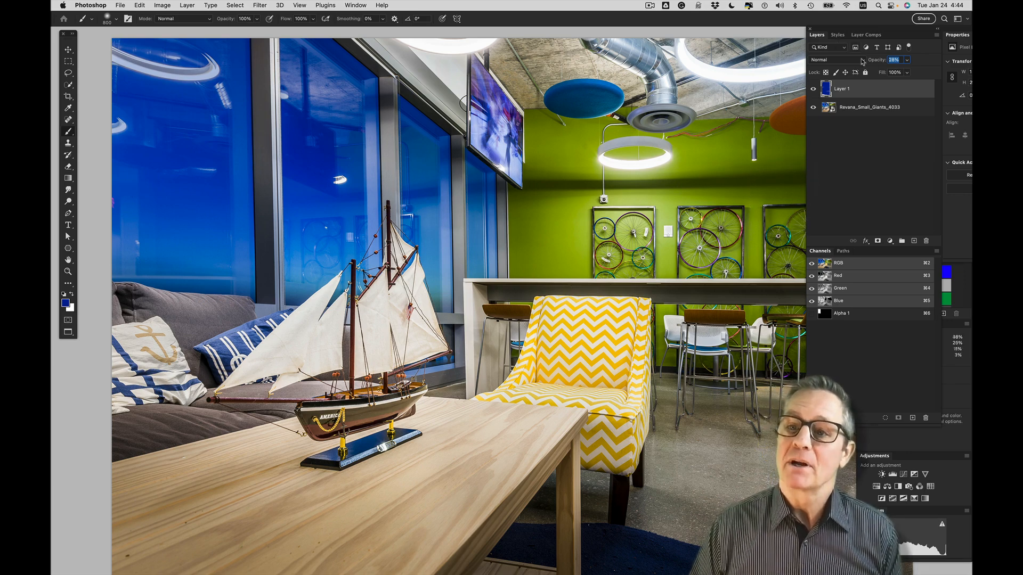
drag(874, 61, 971, 68)
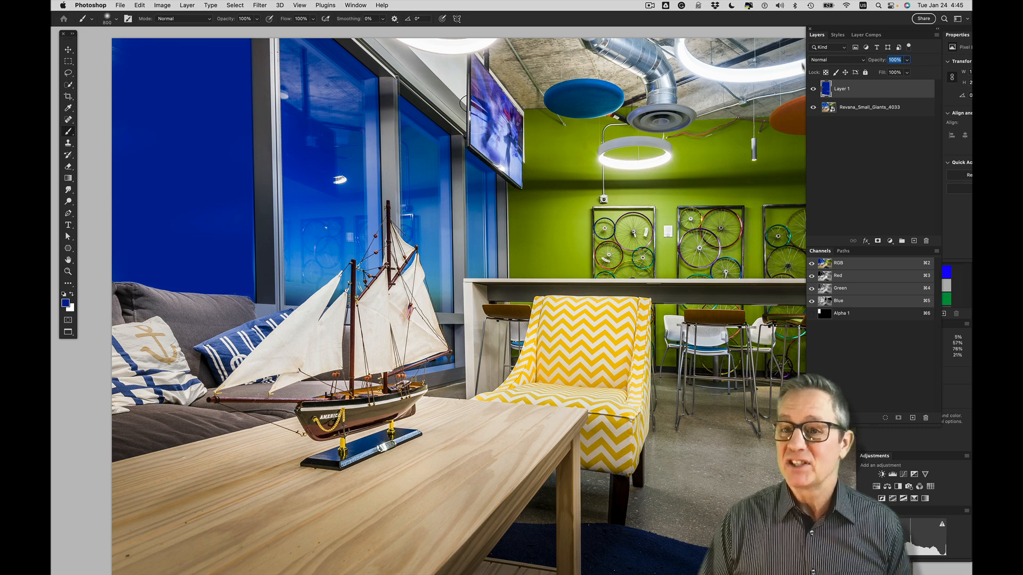
- Add a layer mask to Layer 1 and paint black on it over the window's blue paint with a soft 1500-pixel brush
drag(819, 38, 774, 50)
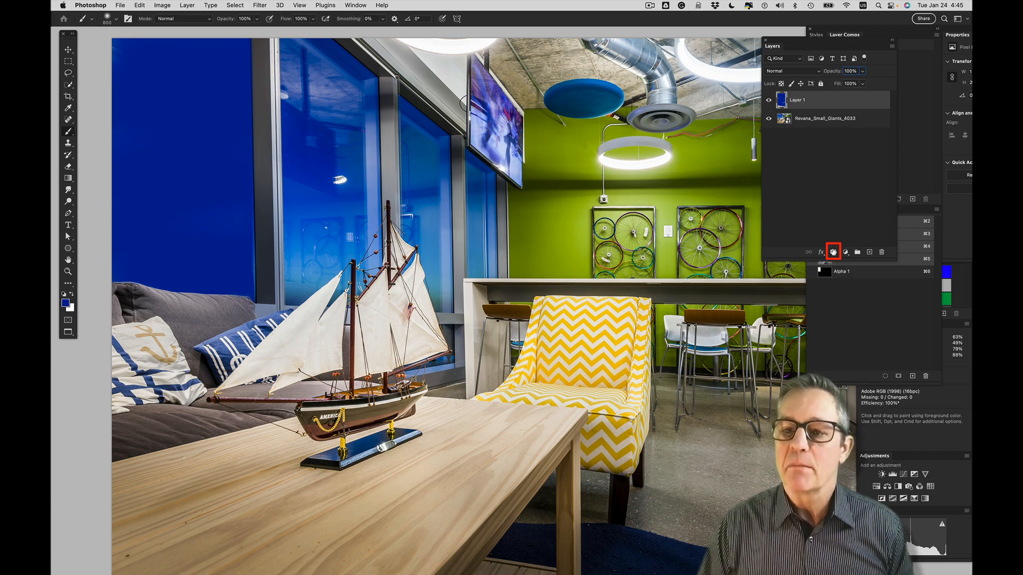
click(833, 252)
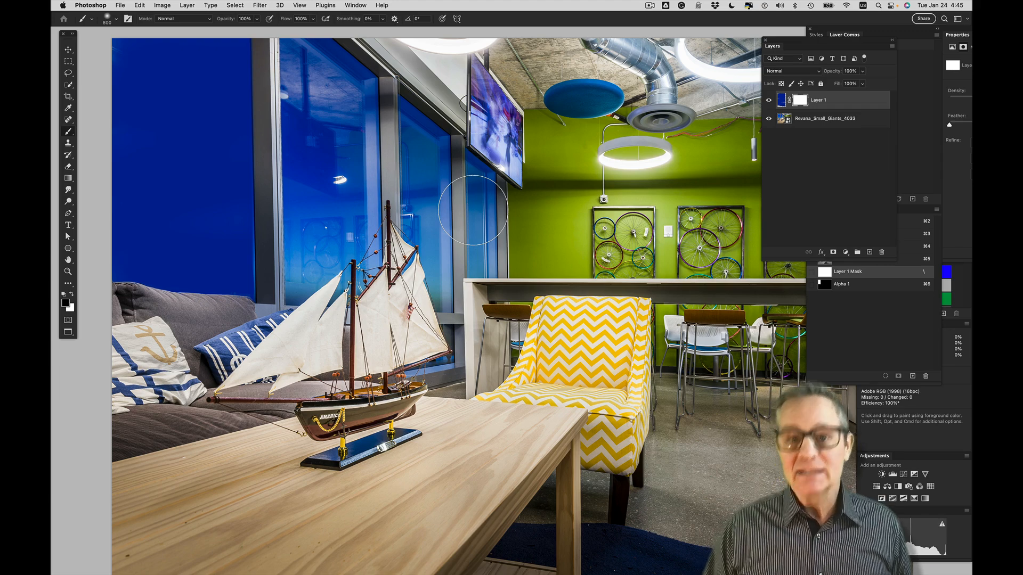
key(bracketright)
key(bracketright)
key(bracketright)
key(bracketright)
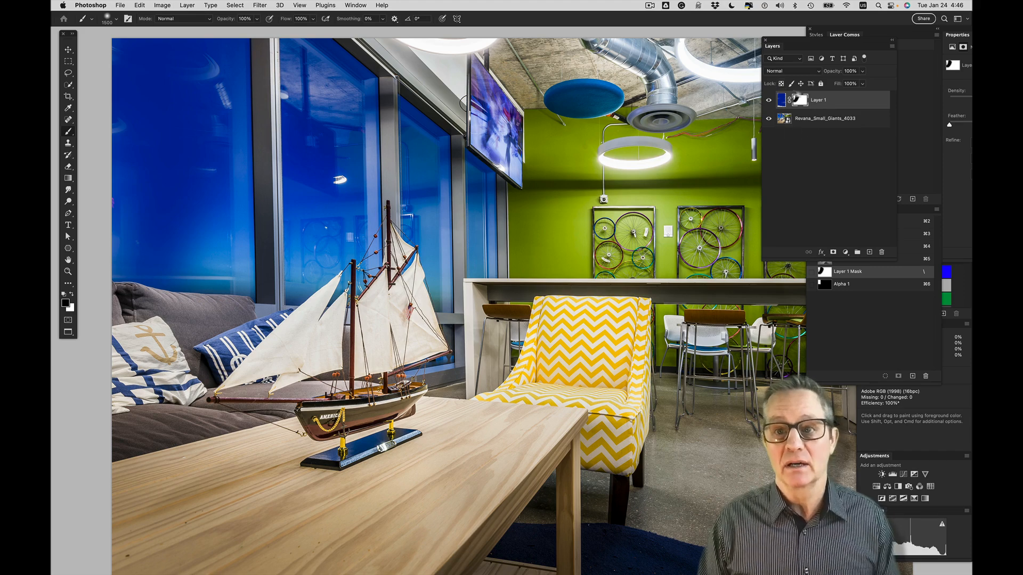
- Hide the Revana_Small_Giants_4033 layer, load Layer 1's mask as a selection, and deselect it
click(766, 122)
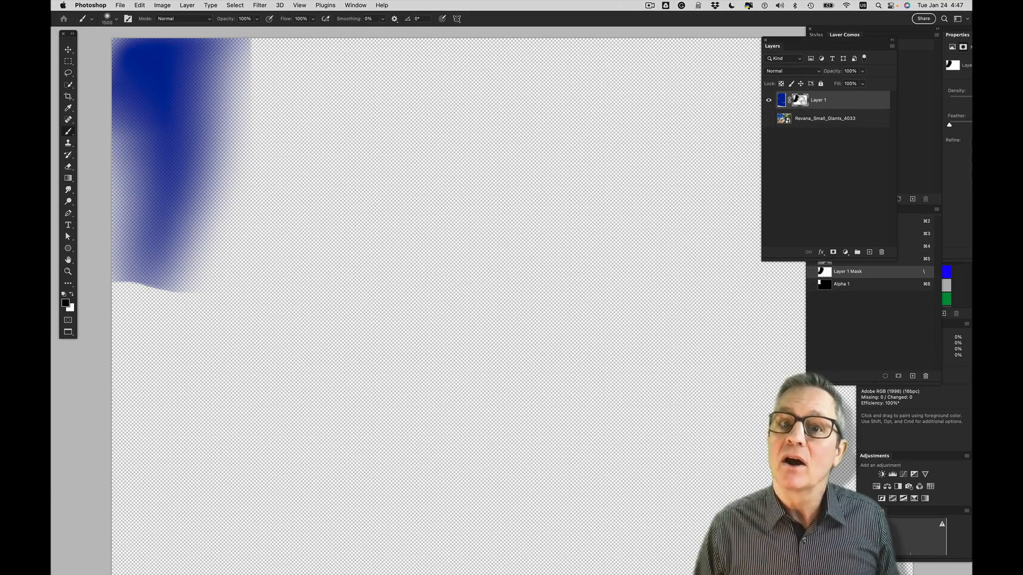
super+click(801, 103)
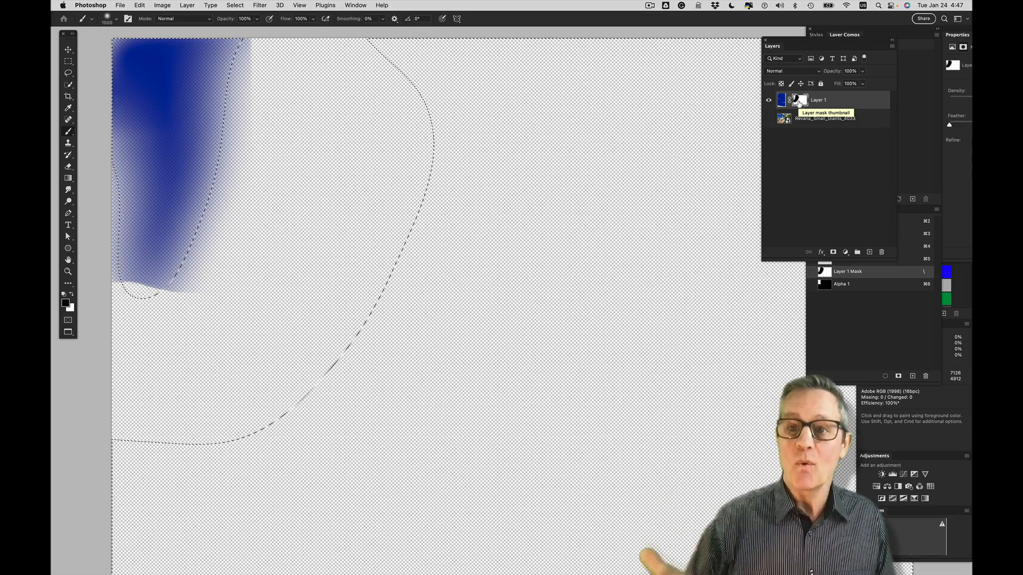
key(super+minus)
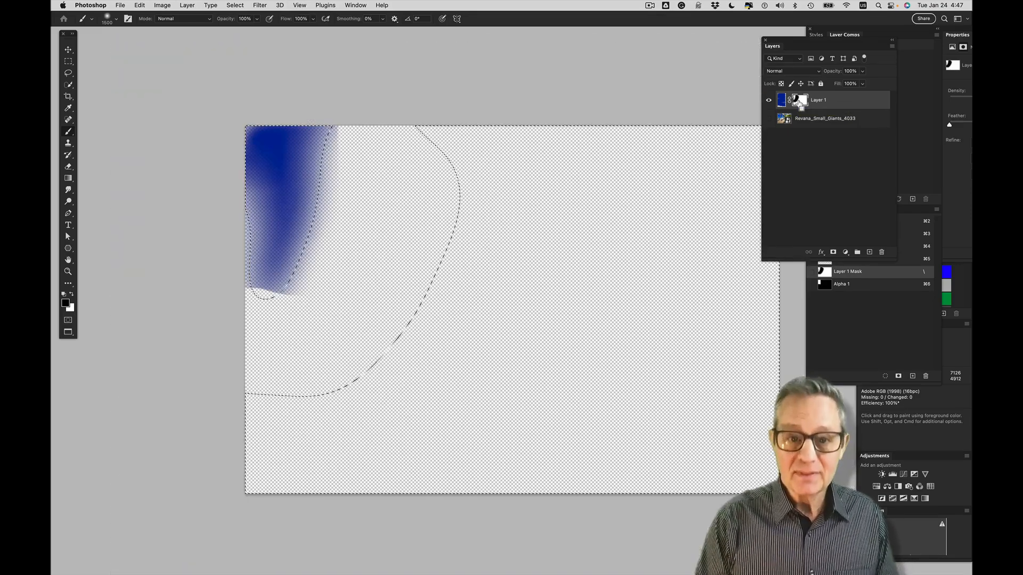
key(super+d)
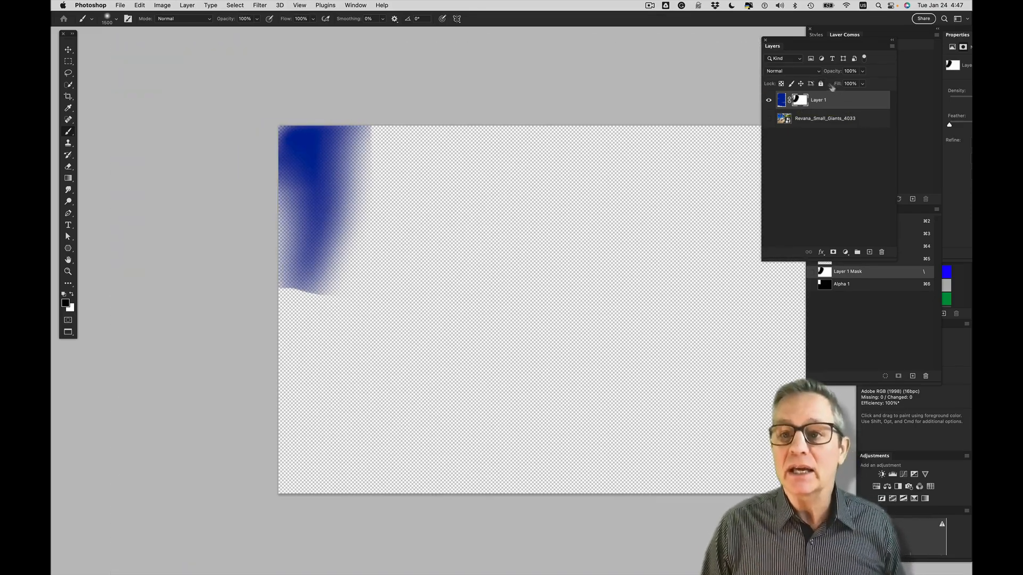
- Reload Layer 1's mask as a selection, invert it, and deselect
super+click(803, 102)
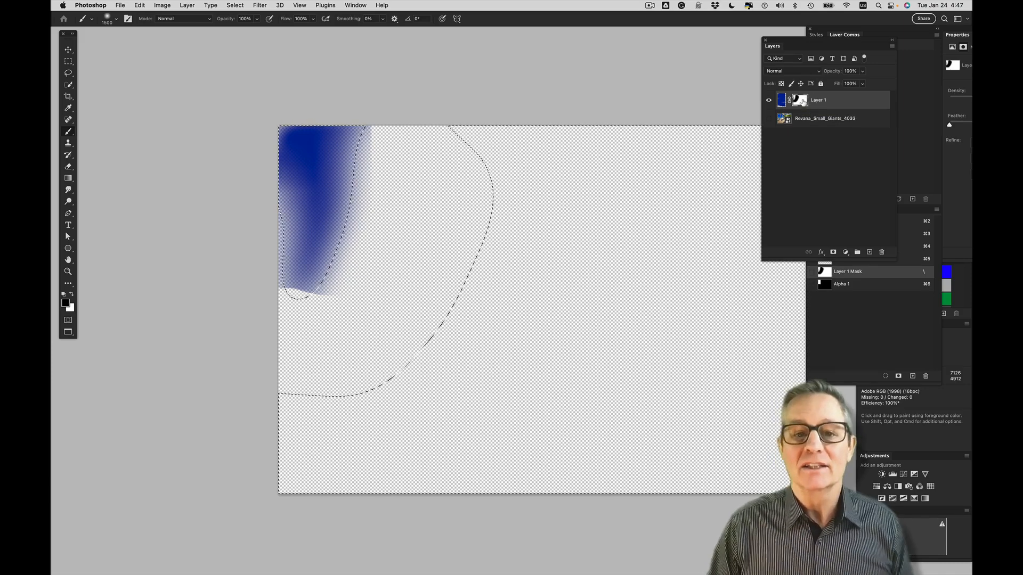
click(244, 5)
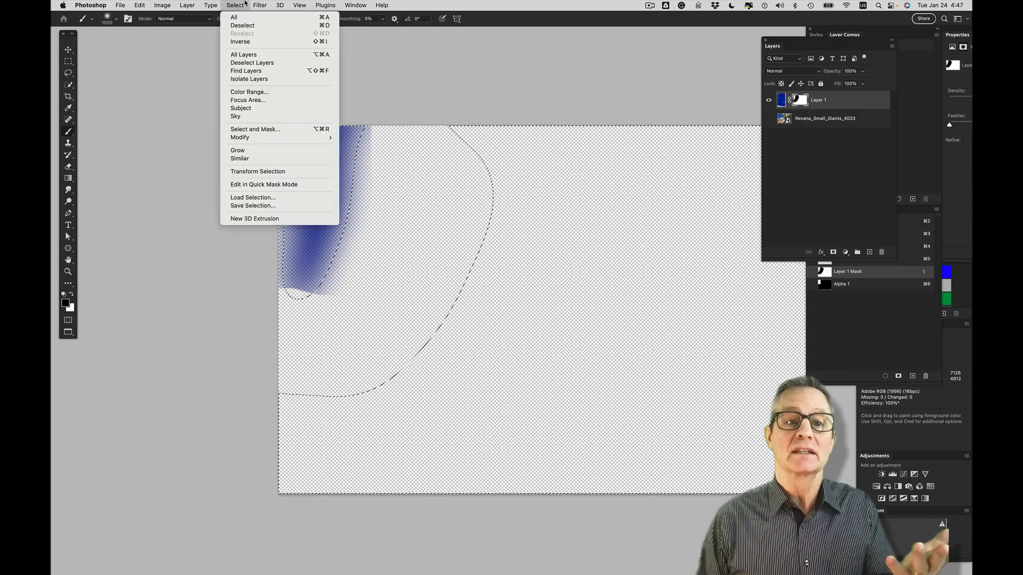
click(245, 41)
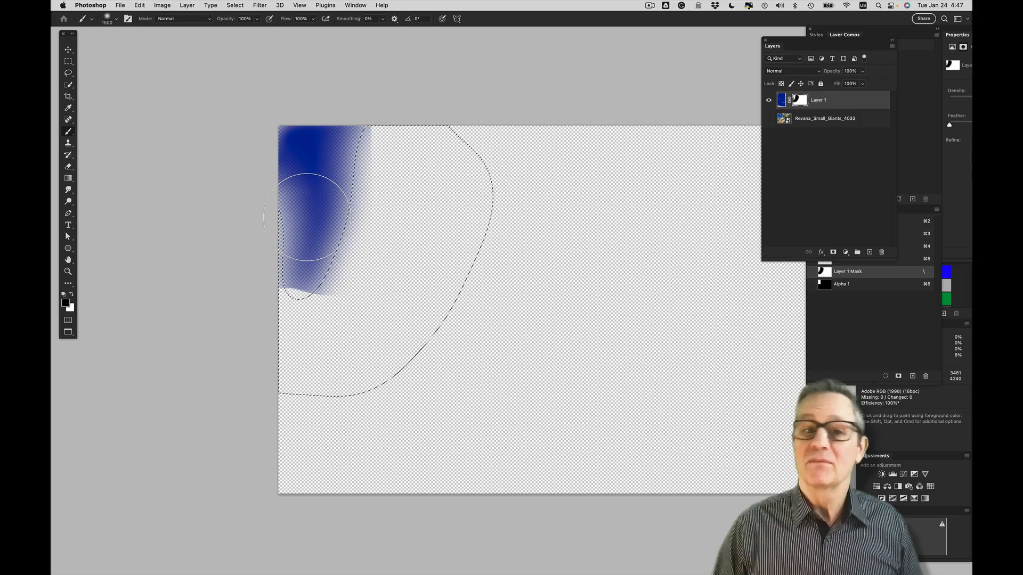
key(super+d)
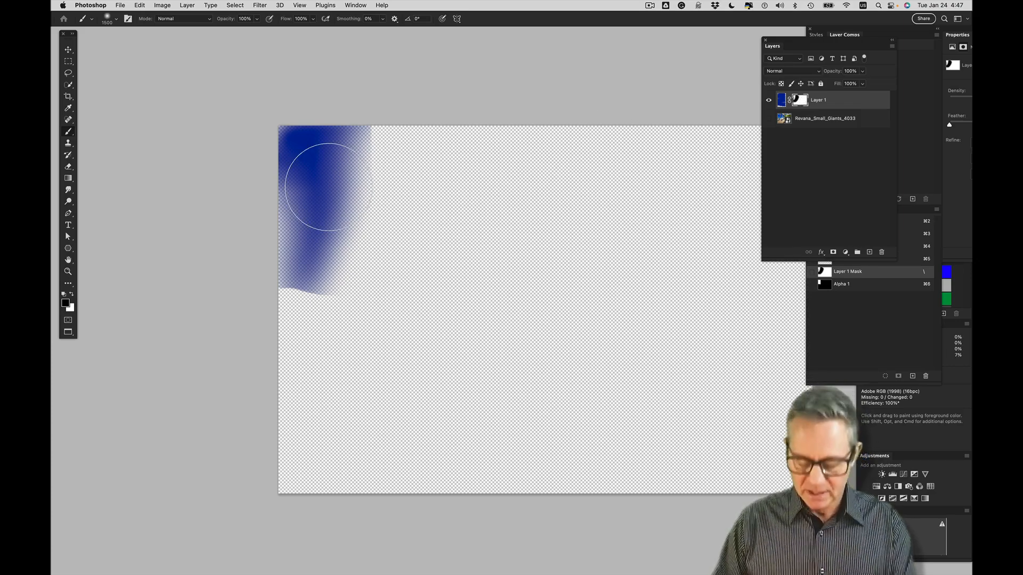
- Dab black once on Layer 1's mask near the top of the blue window area with a soft 500-pixel brush
key(bracketleft)
key(bracketleft)
key(bracketleft)
key(bracketleft)
key(bracketleft)
key(bracketleft)
key(bracketleft)
key(bracketleft)
key(bracketleft)
key(bracketleft)
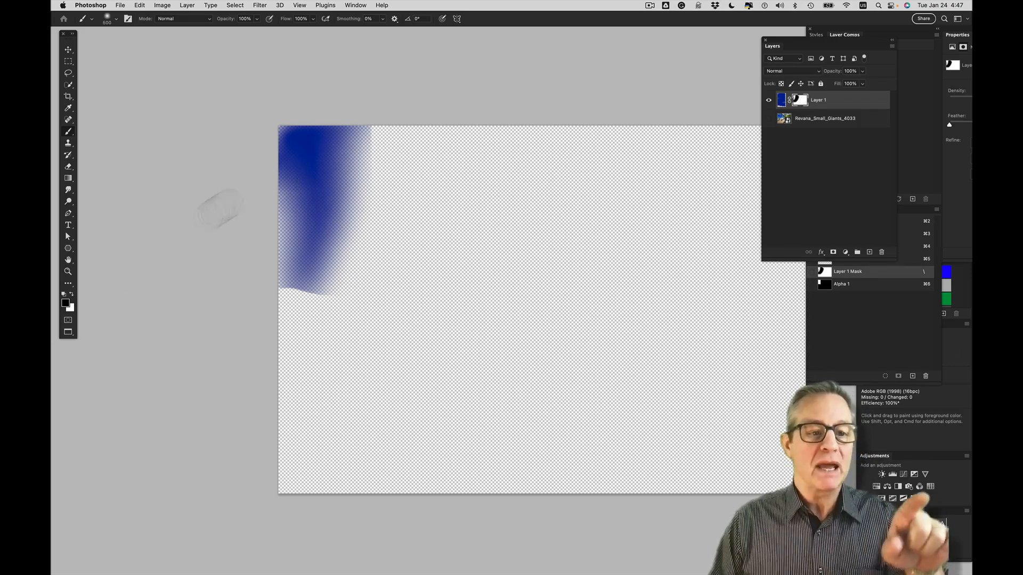
click(317, 160)
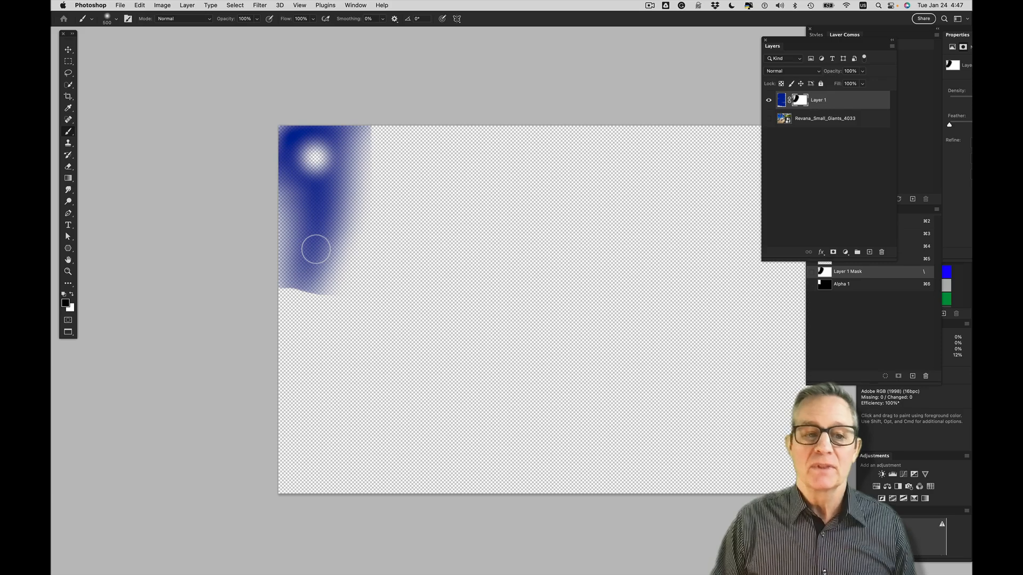
- Paint white on Layer 1's mask with soft 500- and 1400-pixel brushes to restore the blue paint across the window area
click(71, 296)
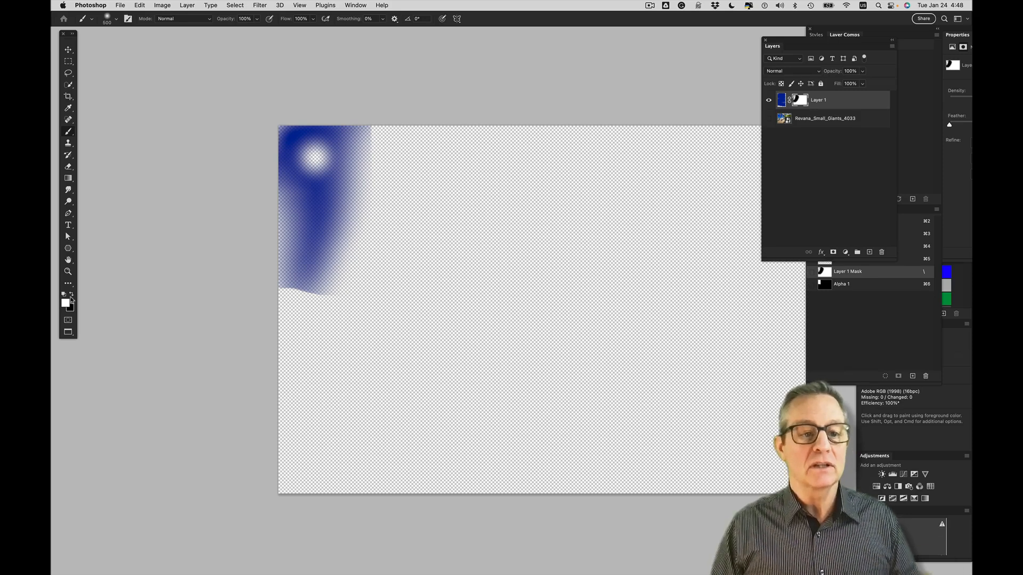
mouse_move(316, 169)
mouse_down()
mouse_move(319, 159)
mouse_move(300, 157)
mouse_move(298, 173)
mouse_up()
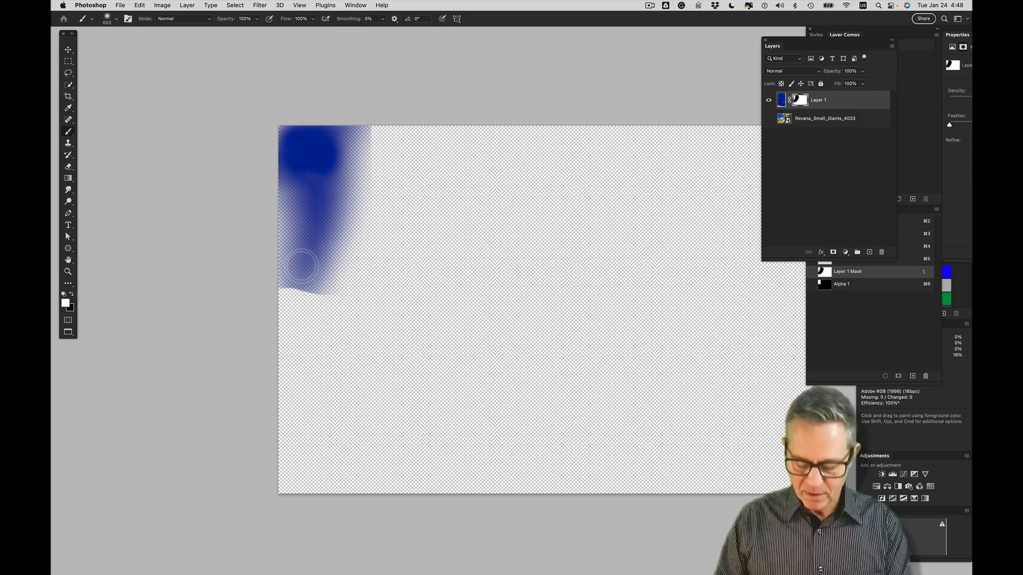
key(bracketright)
key(bracketright)
key(bracketright)
key(bracketright)
key(bracketright)
key(bracketright)
key(bracketright)
key(bracketright)
key(bracketright)
key(bracketright)
key(bracketright)
key(bracketright)
key(bracketright)
key(bracketleft)
key(bracketleft)
key(bracketleft)
key(bracketleft)
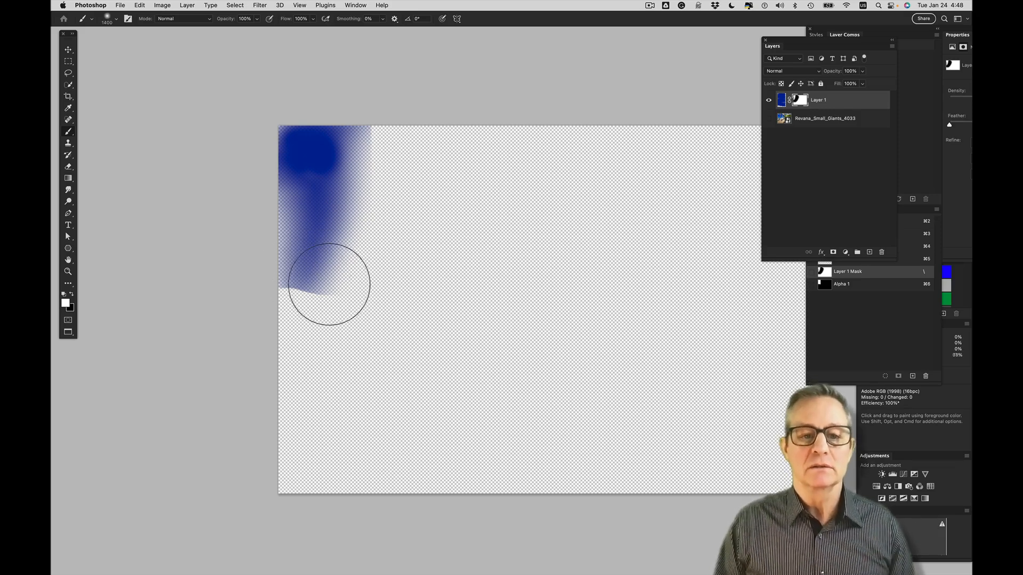
mouse_move(326, 286)
mouse_down()
mouse_move(270, 293)
mouse_move(297, 323)
mouse_move(298, 311)
mouse_move(342, 309)
mouse_move(384, 271)
mouse_move(366, 292)
mouse_move(373, 268)
mouse_move(367, 257)
mouse_move(360, 264)
mouse_move(377, 184)
mouse_move(351, 236)
mouse_move(362, 120)
mouse_up()
mouse_move(366, 228)
mouse_down()
mouse_move(357, 246)
mouse_move(305, 244)
mouse_move(280, 132)
mouse_move(287, 269)
mouse_move(319, 152)
mouse_move(273, 144)
mouse_up()
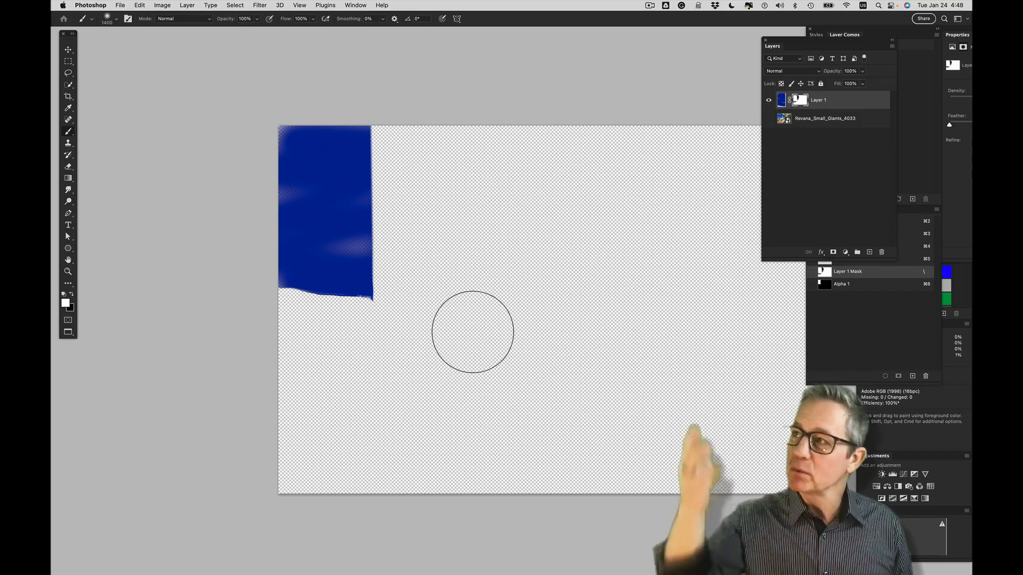
- Fill Layer 1's mask with white, then invert it repeatedly, leaving the mask solid black
key(alt)
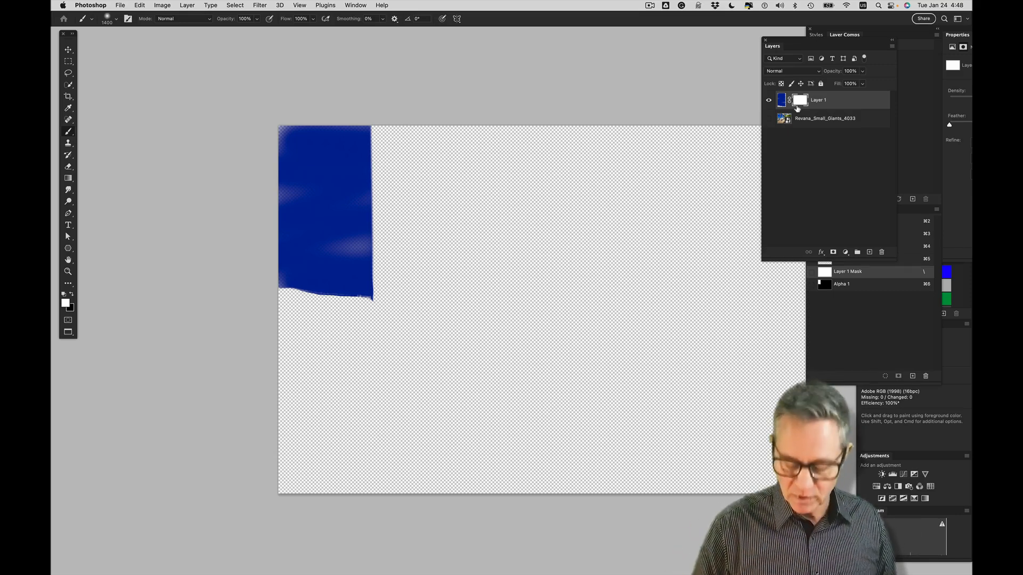
key(super+i)
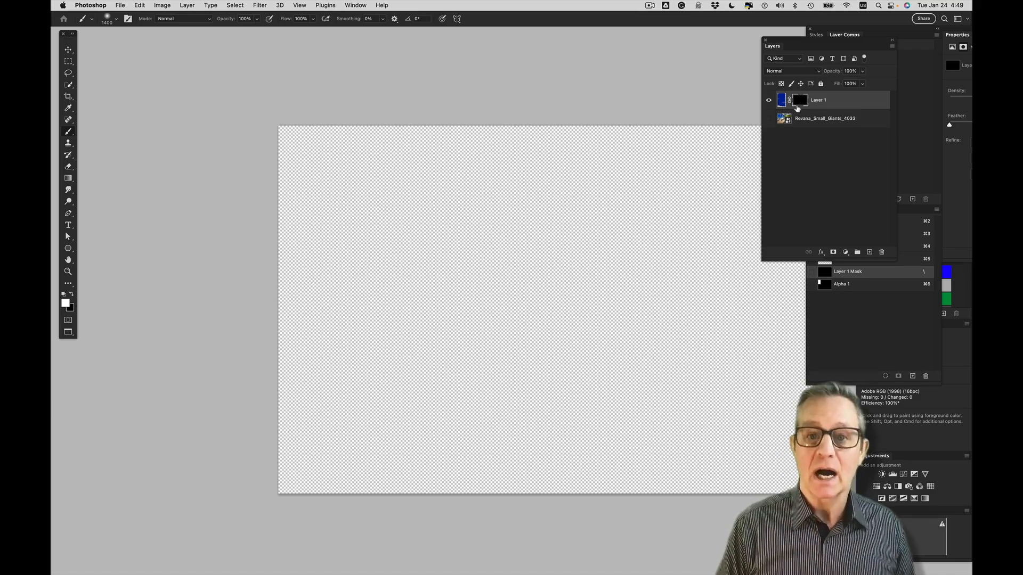
key(super+i)
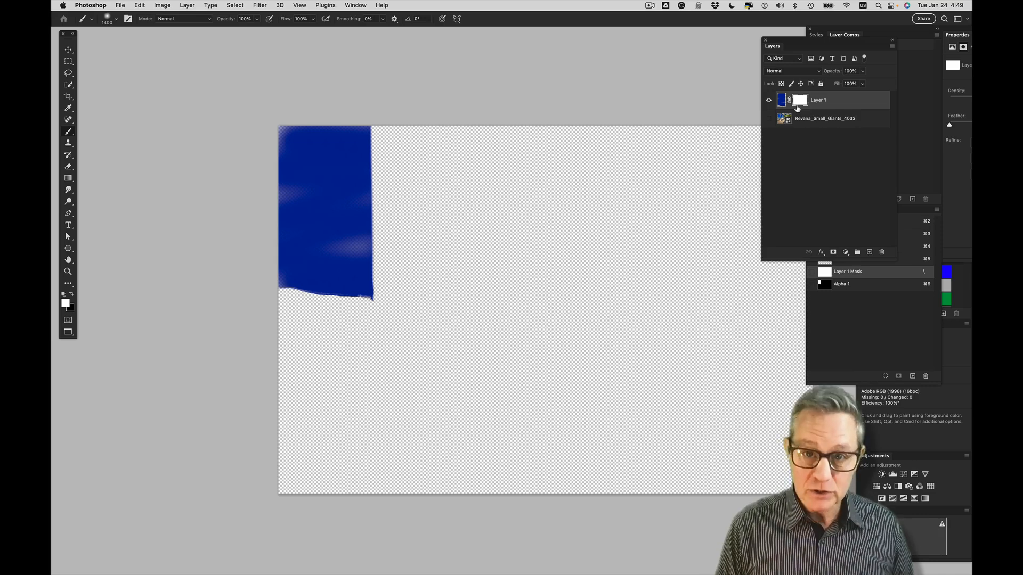
key(super+i)
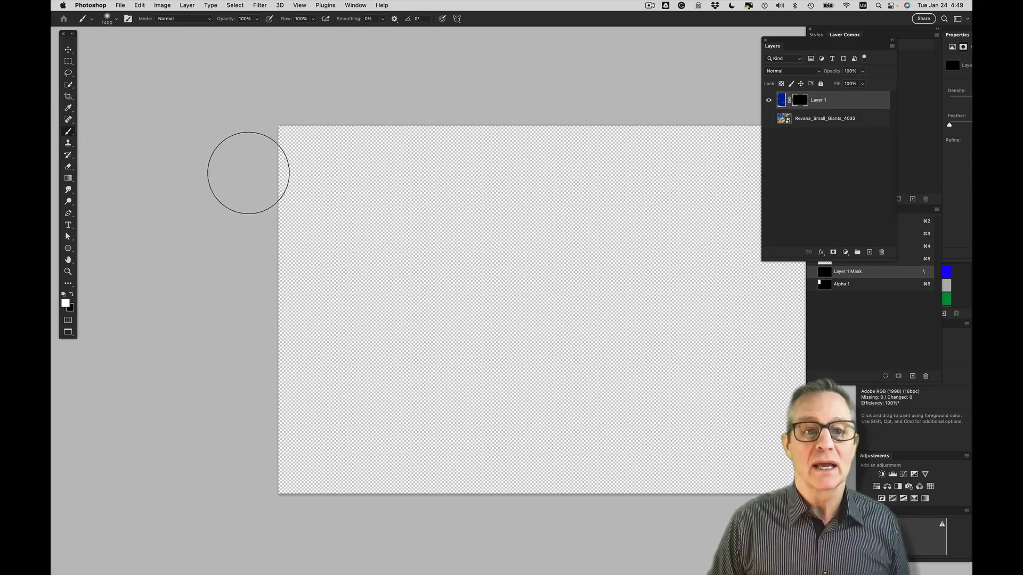
- Try revealing the blue paint with two white strokes on Layer 1's black mask, and undo both strokes
mouse_move(247, 171)
mouse_down()
mouse_move(272, 141)
mouse_move(363, 107)
mouse_move(287, 132)
mouse_up()
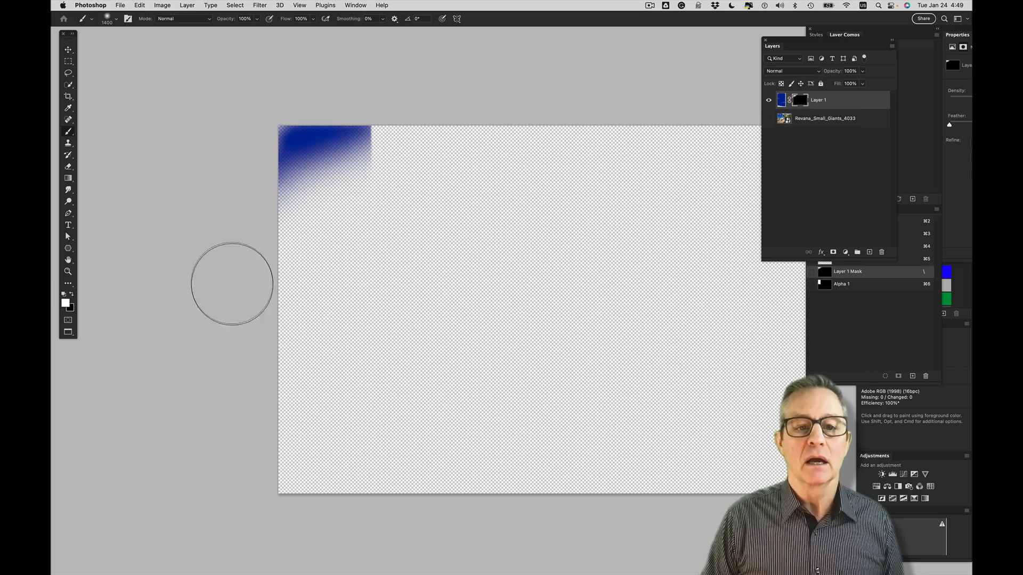
mouse_move(232, 284)
mouse_down()
mouse_move(317, 331)
mouse_move(275, 314)
mouse_move(293, 321)
mouse_move(406, 292)
mouse_move(406, 233)
mouse_up()
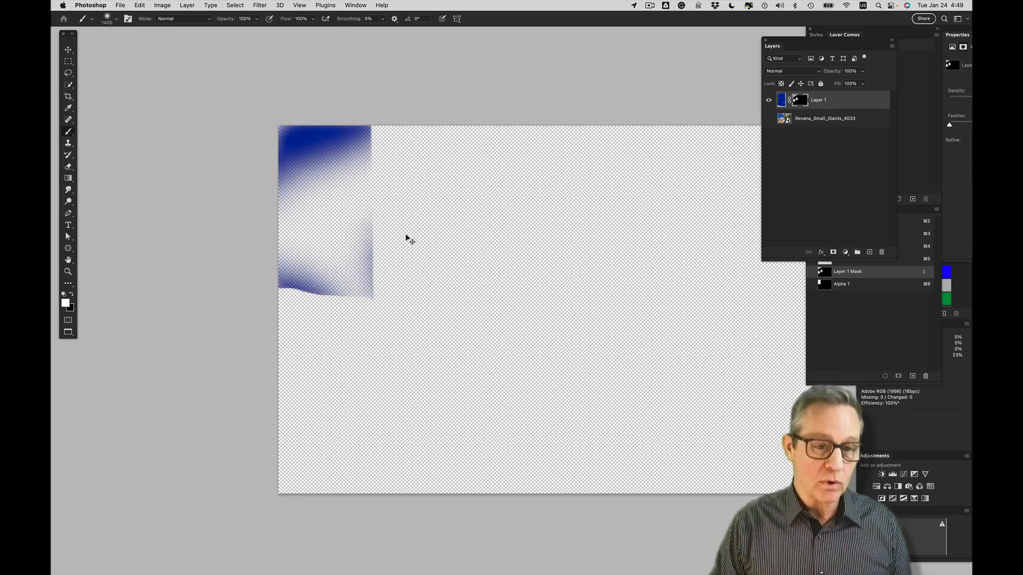
key(super+z)
key(super+z)
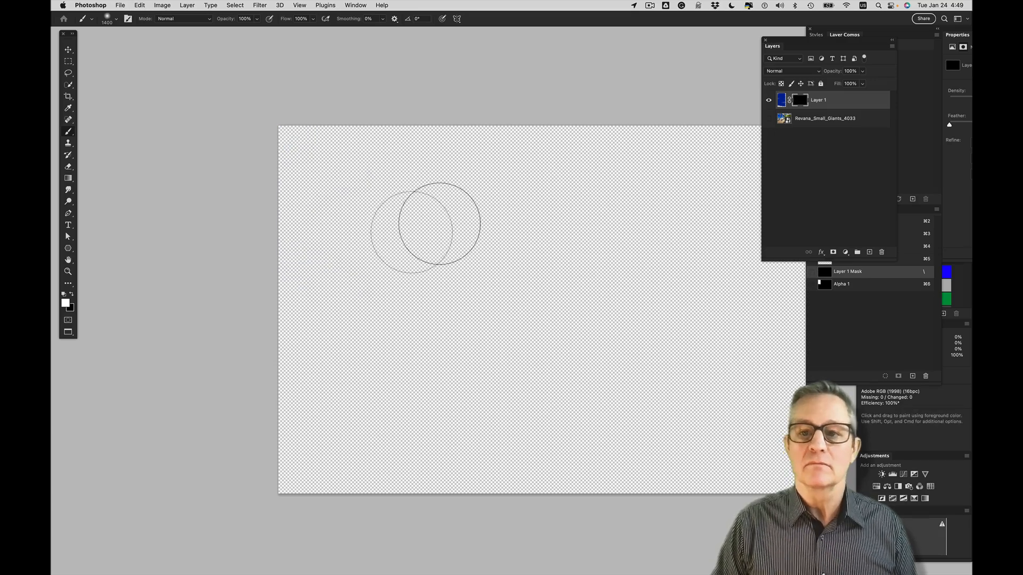
- Show the Revana_Small_Giants_4033 layer and alternate the editing target between Layer 1's pixels and its mask, ending on the mask
click(769, 119)
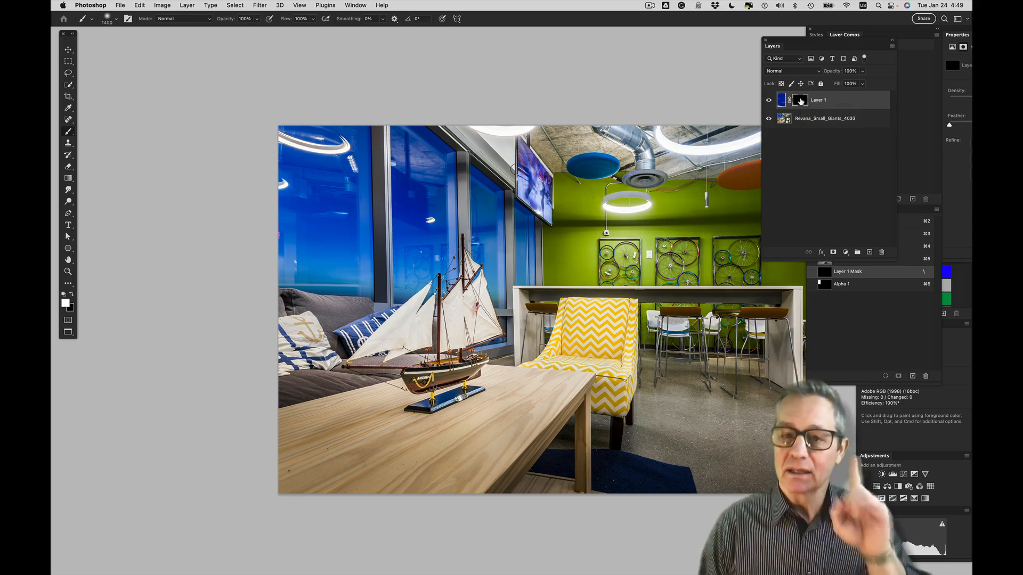
click(783, 104)
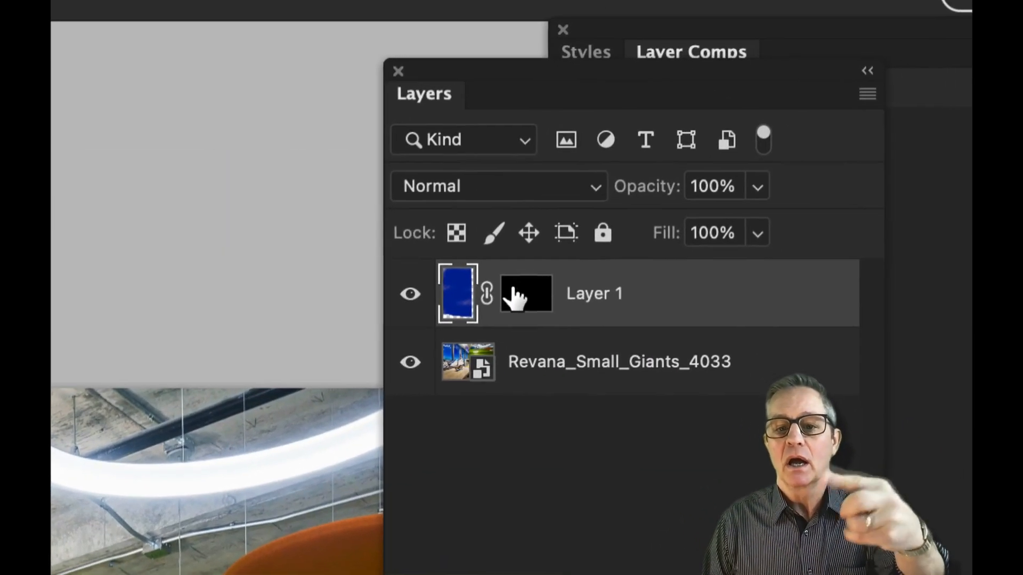
click(513, 298)
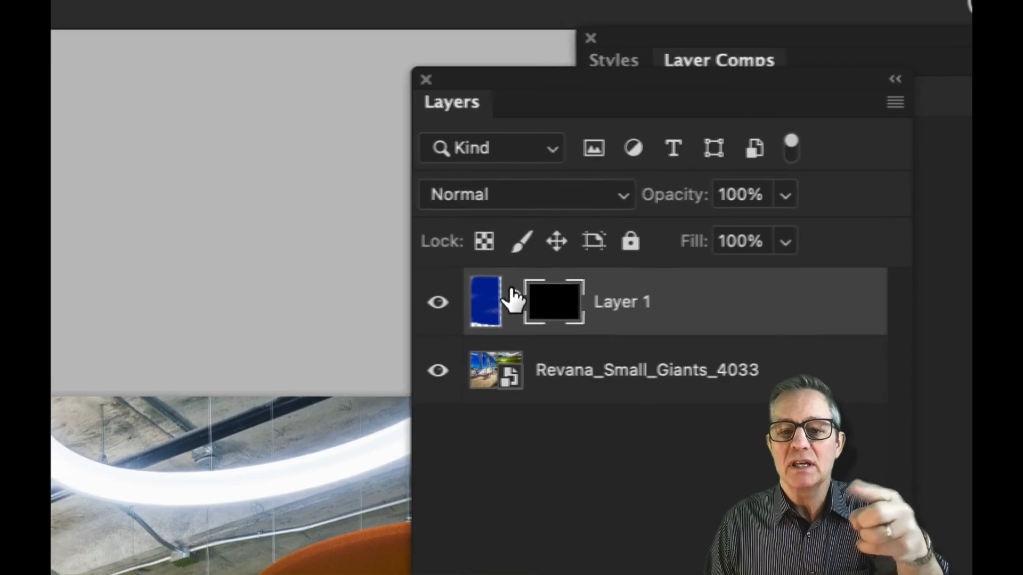
click(510, 297)
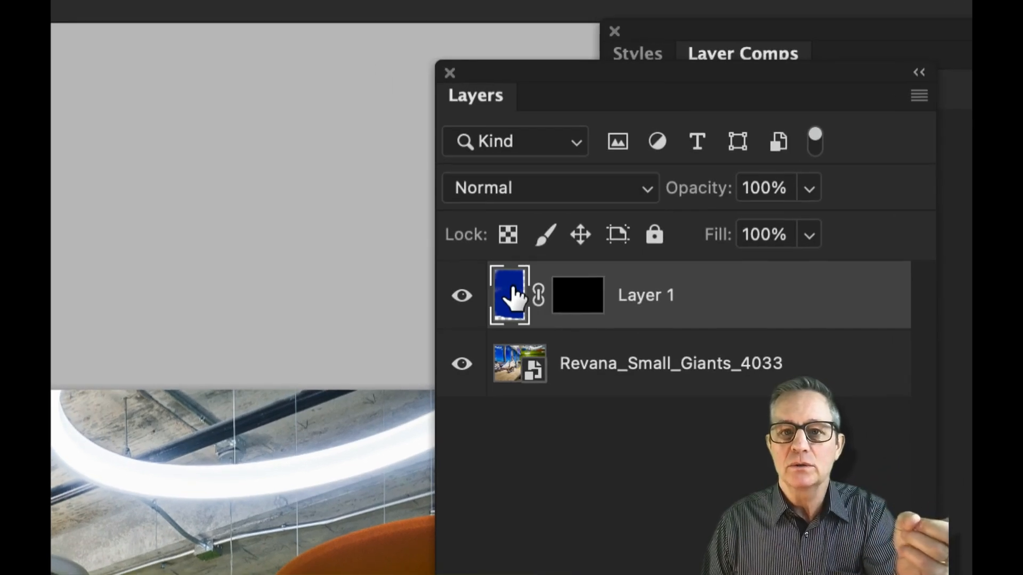
click(511, 299)
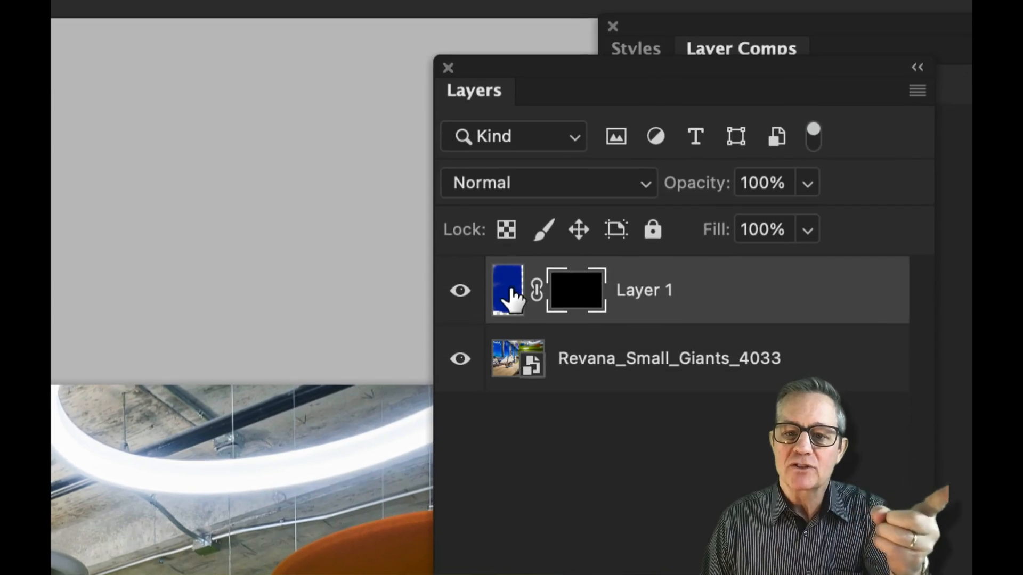
click(446, 291)
click(512, 297)
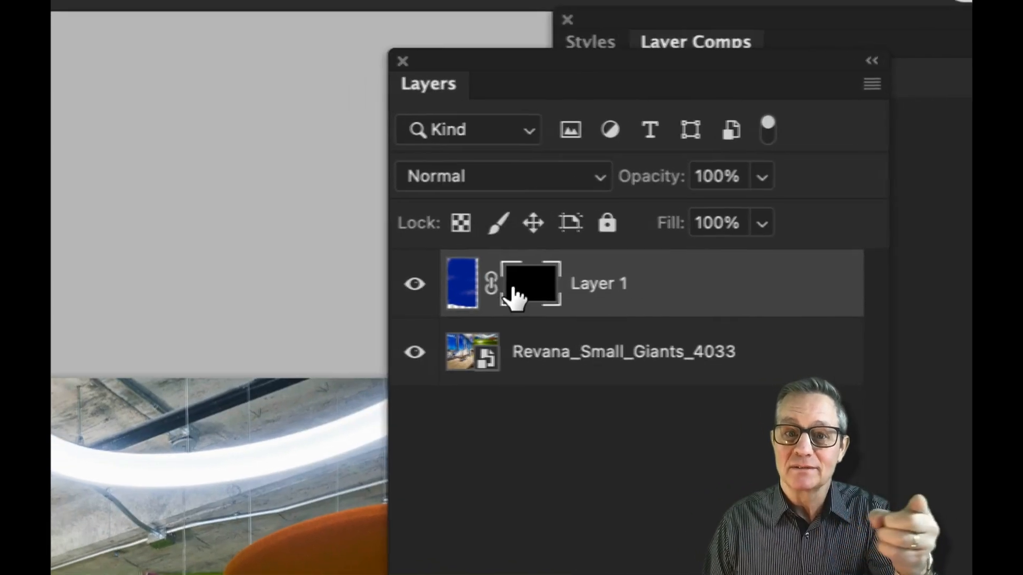
click(513, 295)
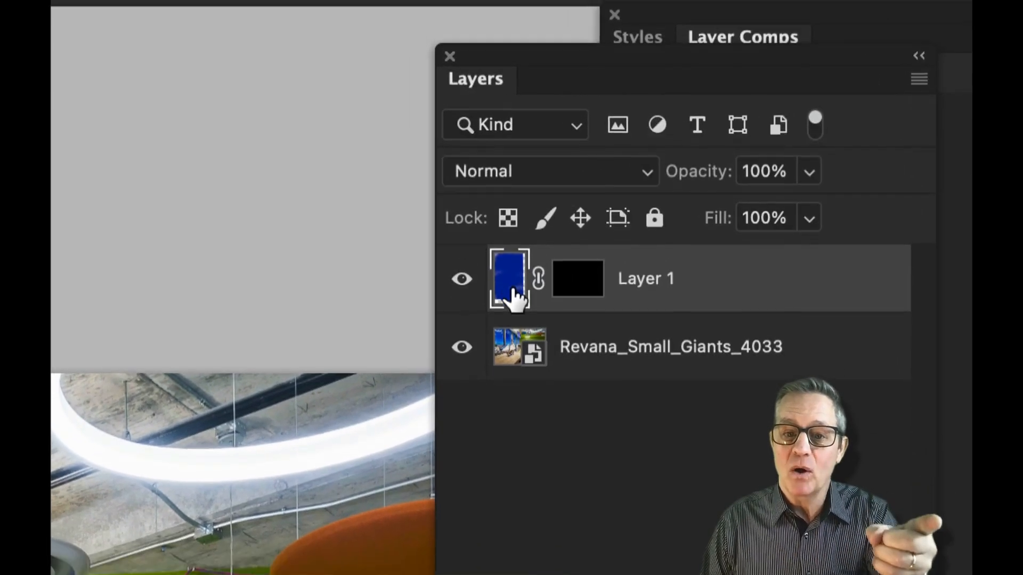
click(511, 292)
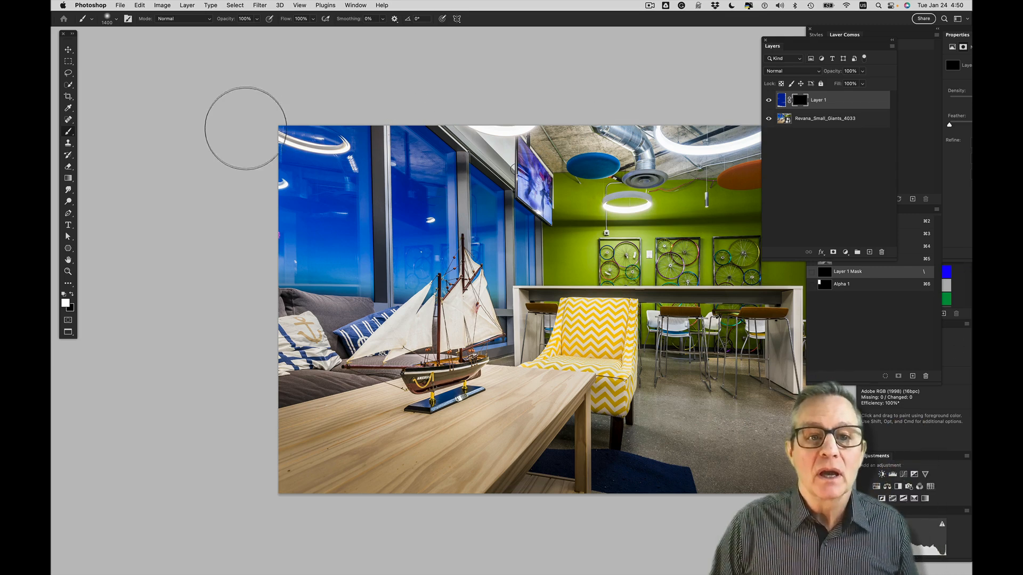
- Paint white on Layer 1's mask over the ring-light reflection at the window's top and set the layer's opacity to 93%
mouse_move(267, 142)
mouse_down()
mouse_move(344, 134)
mouse_move(354, 146)
mouse_move(458, 144)
mouse_up()
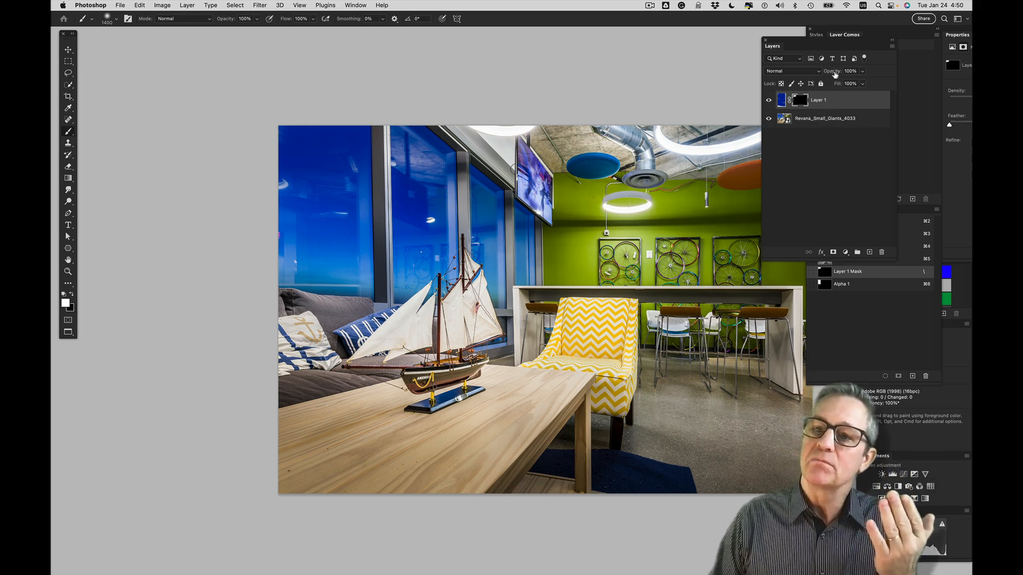
mouse_move(835, 75)
mouse_down()
mouse_move(819, 75)
mouse_move(833, 74)
mouse_up()
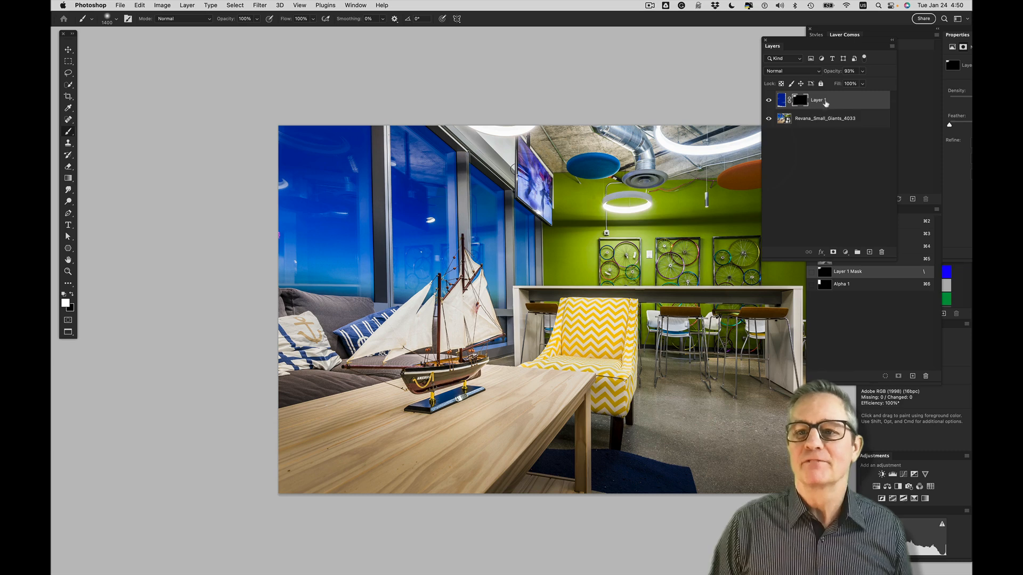
- Delete Layer 1 and rename the Alpha 1 channel to My Window
mouse_move(825, 102)
mouse_down()
mouse_move(856, 228)
mouse_move(884, 252)
mouse_up()
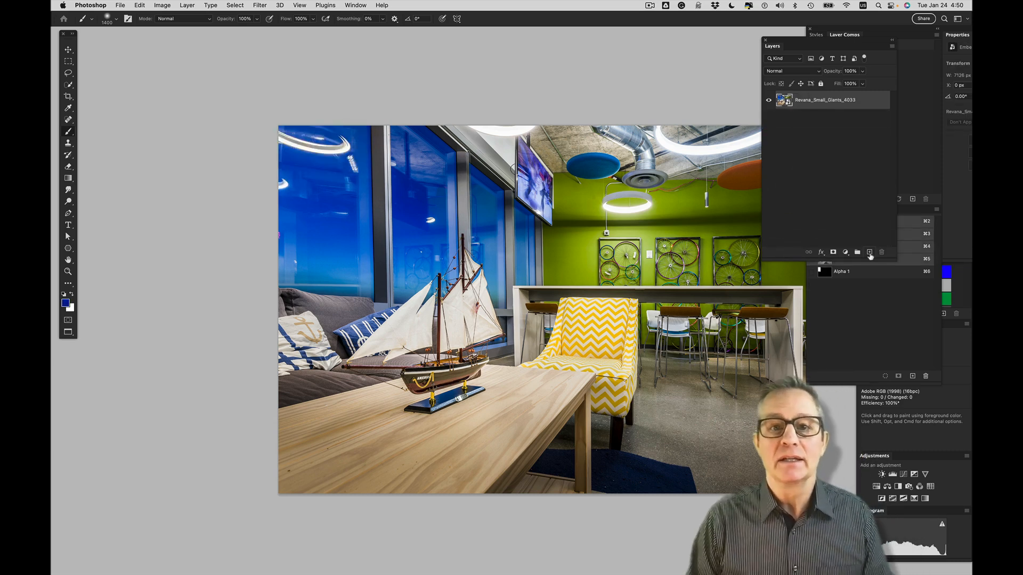
click(861, 314)
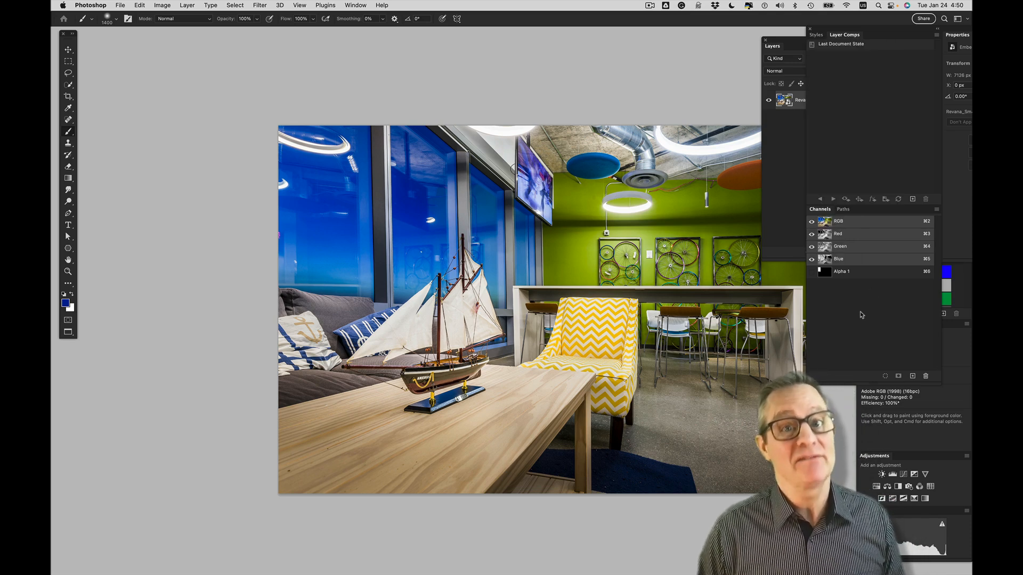
double_click(842, 273)
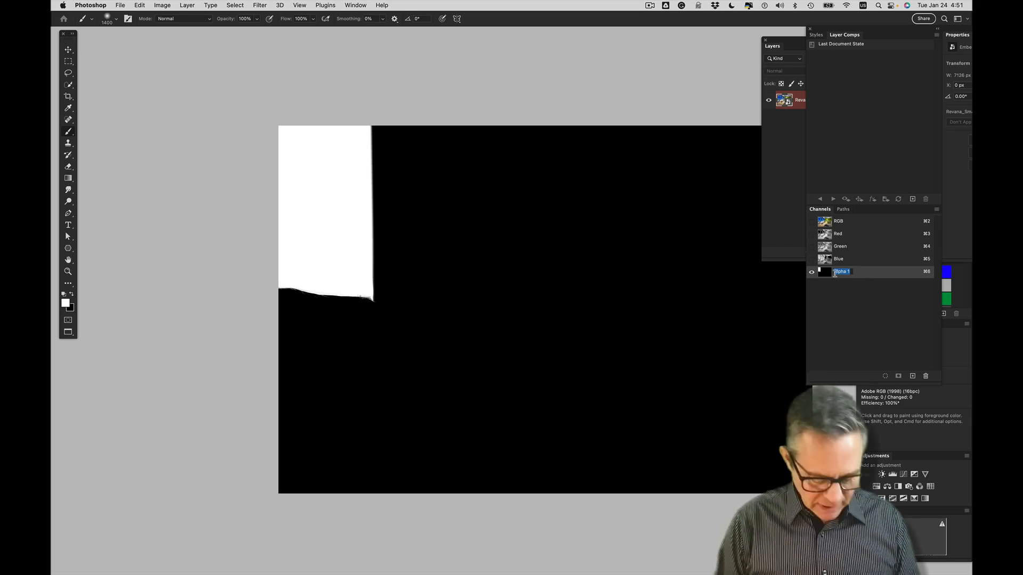
text(My Window)
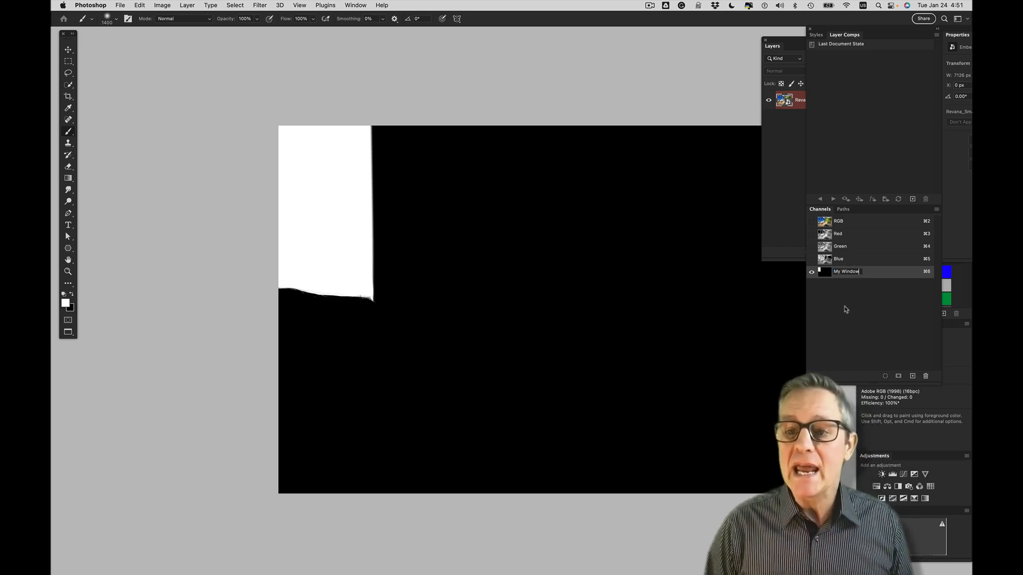
key(Return)
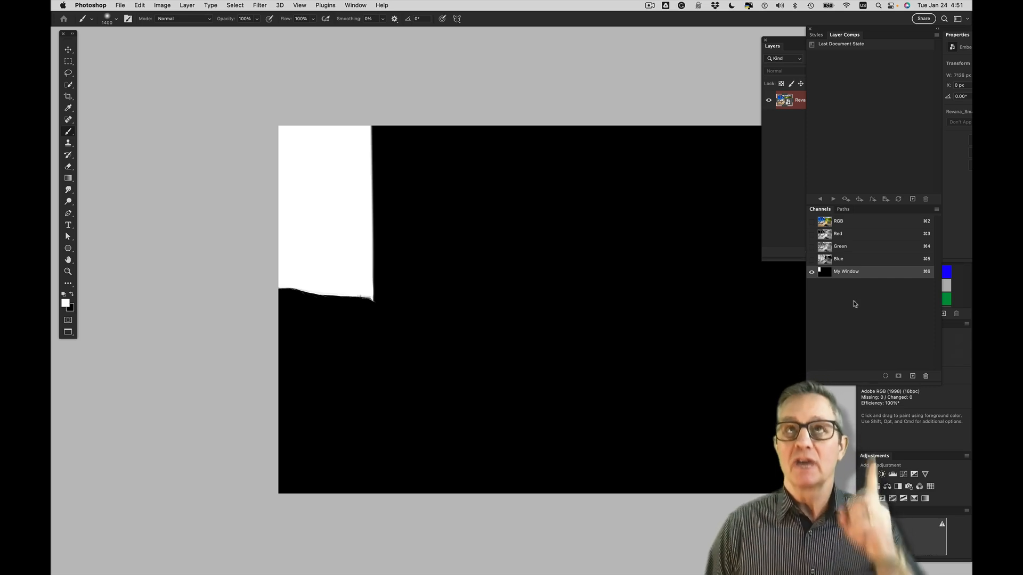
- Load the My Window channel as a selection over the RGB image and add a Curves adjustment layer above Revana_Small_Giants_4033
click(840, 222)
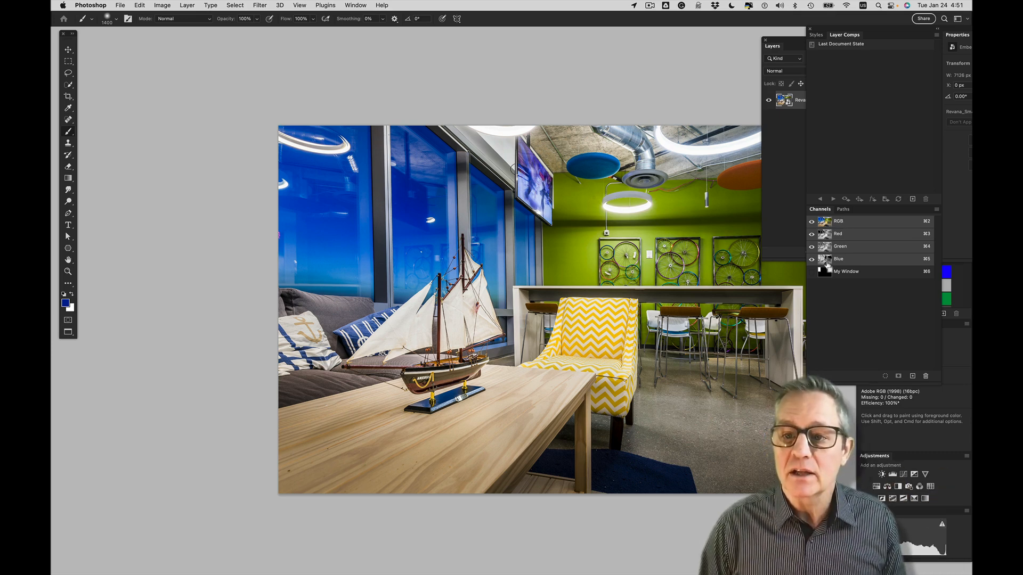
super+click(826, 272)
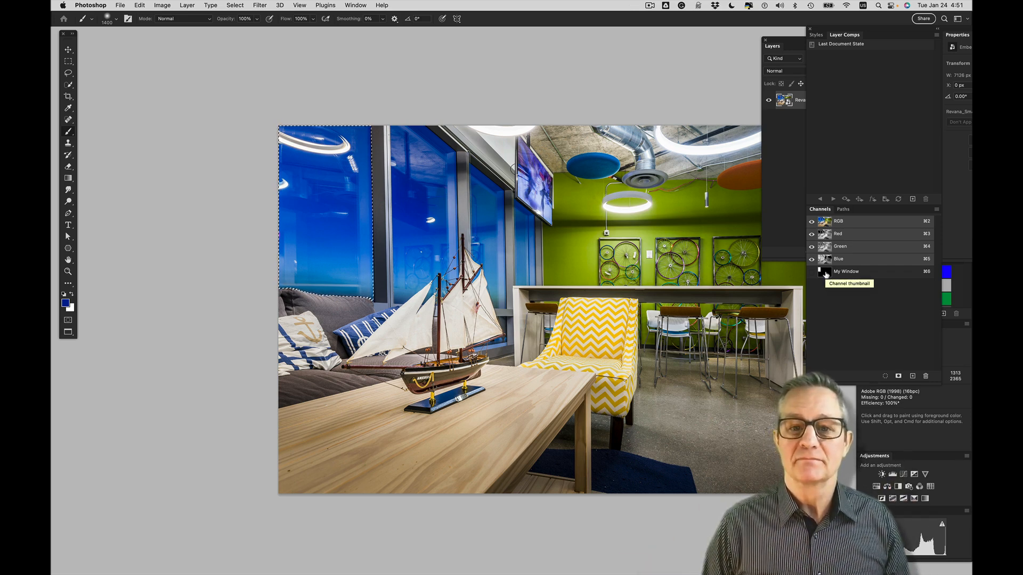
click(799, 179)
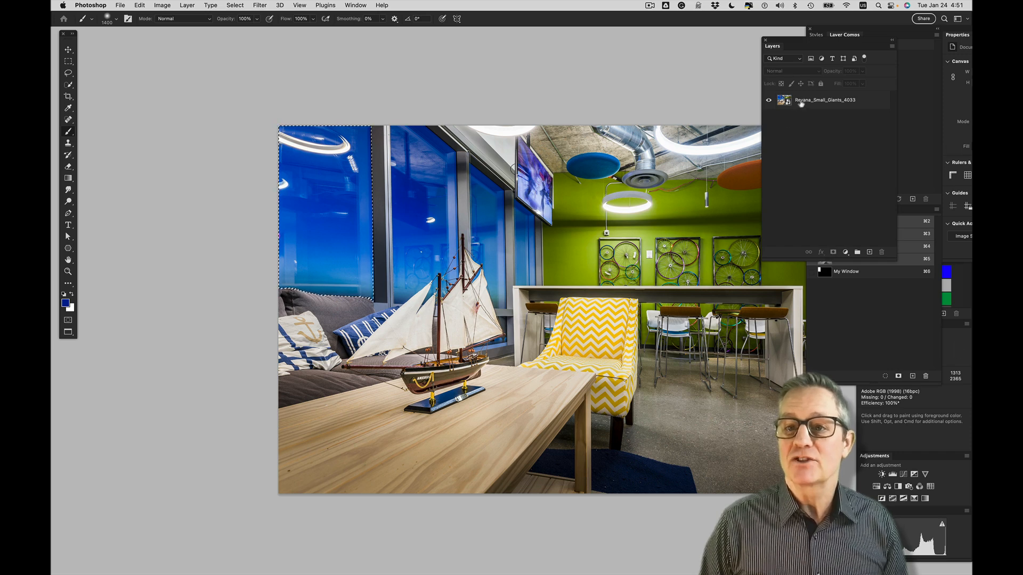
click(801, 103)
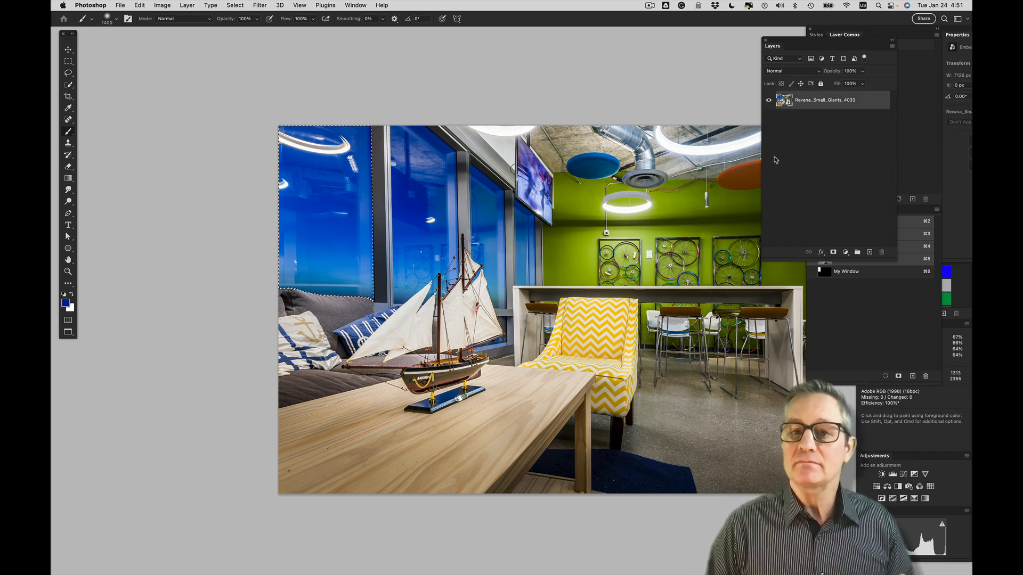
click(846, 253)
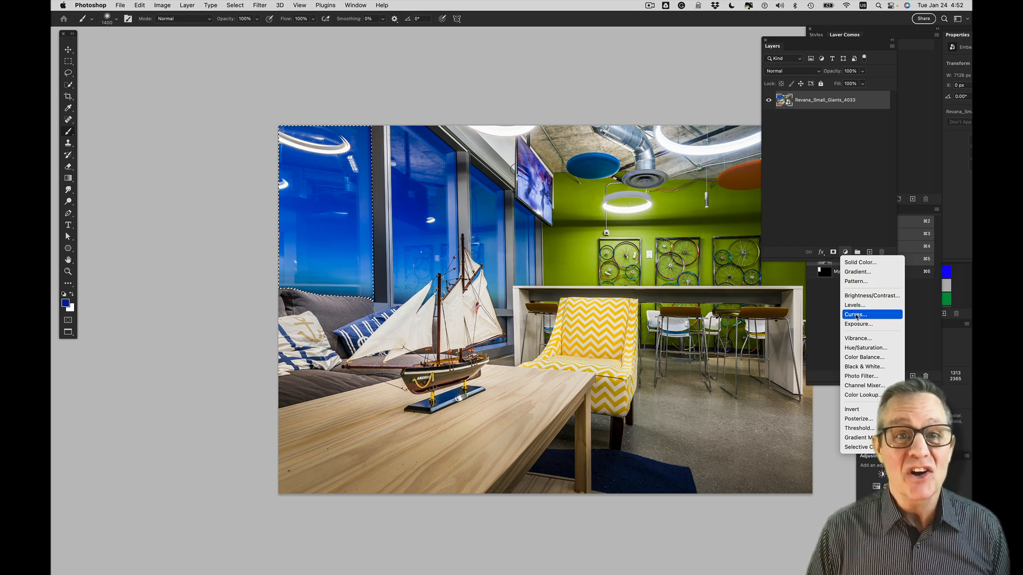
click(856, 315)
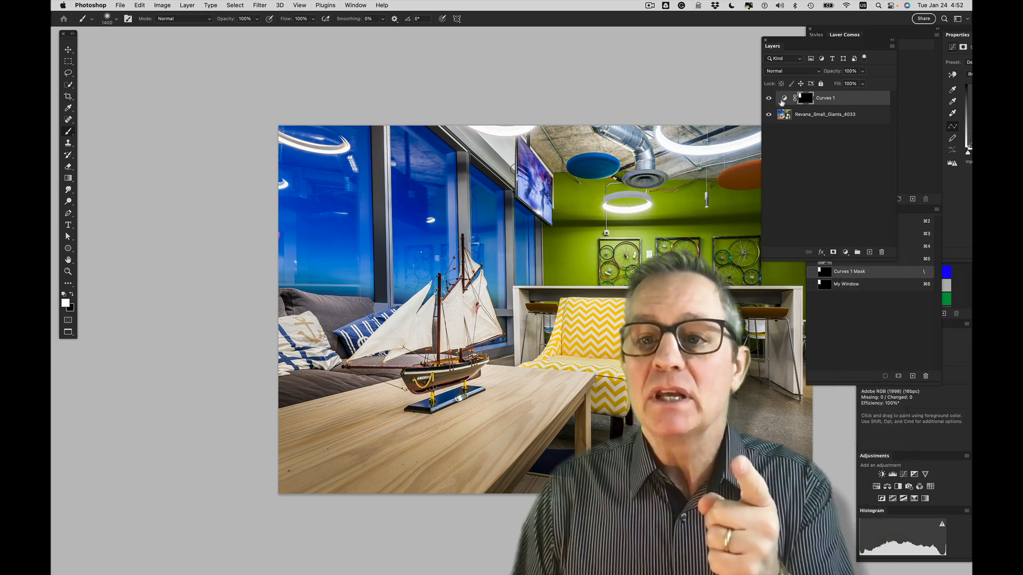
- Rearrange the floating panels so Layers sits above Layer Comps and Channels, with the Curves properties fully visible beside them
drag(812, 41, 742, 35)
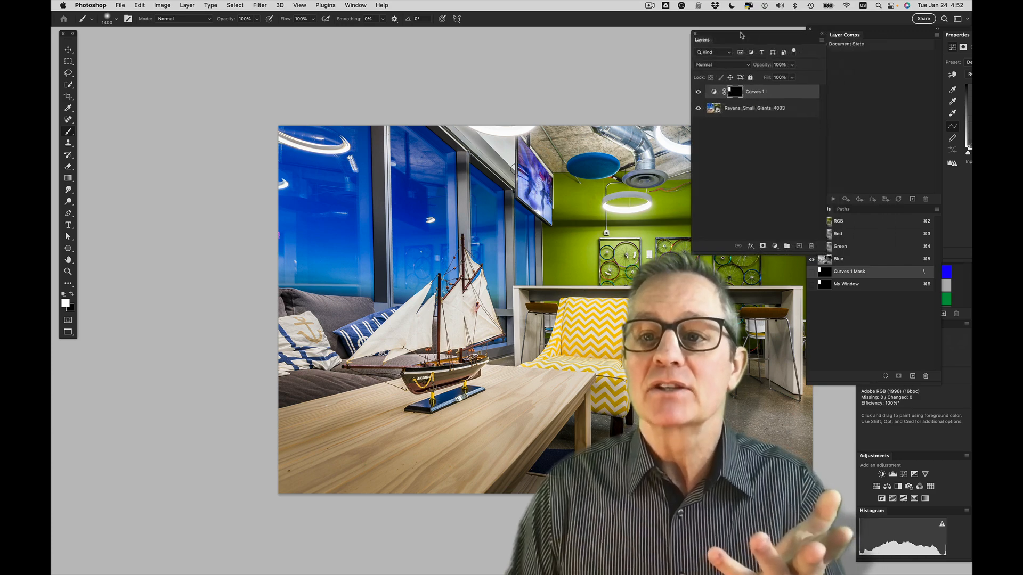
drag(956, 31, 766, 114)
click(778, 38)
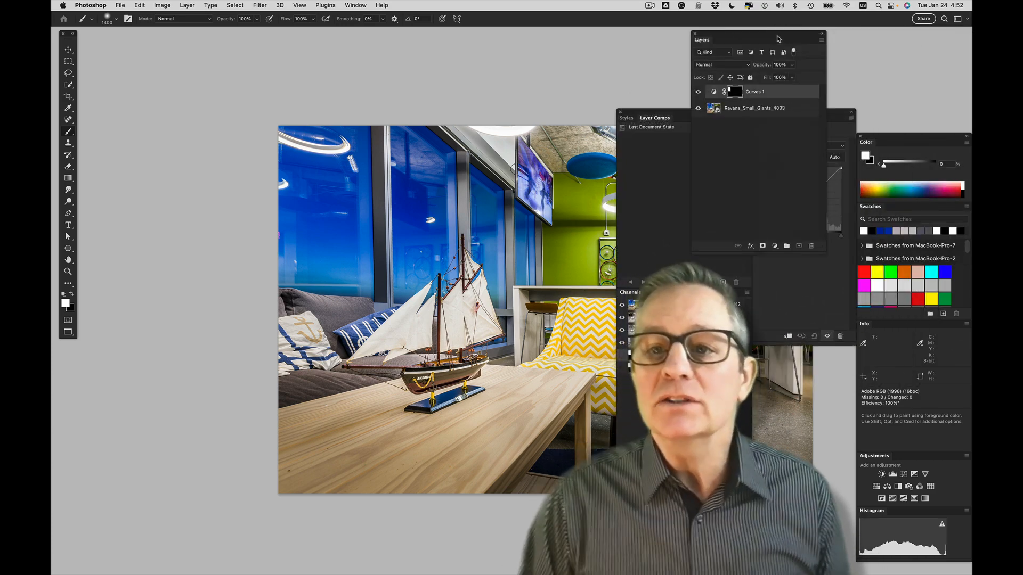
drag(730, 35, 653, 116)
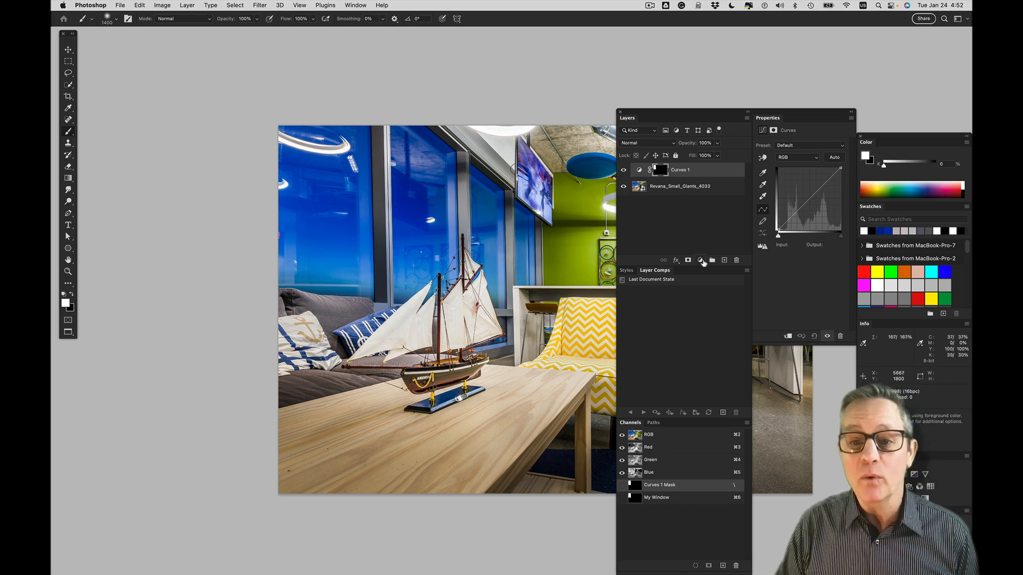
click(702, 260)
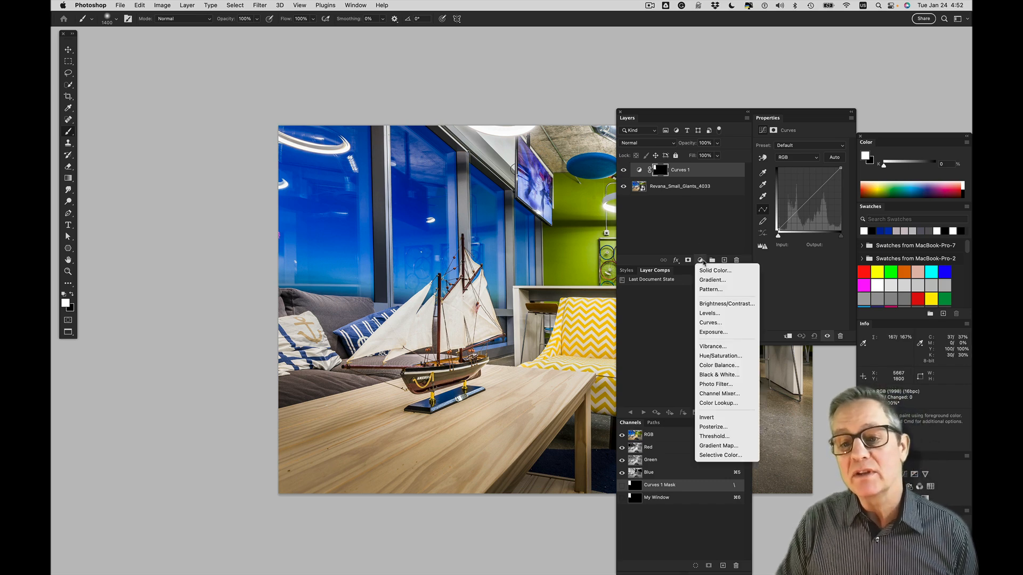
click(704, 230)
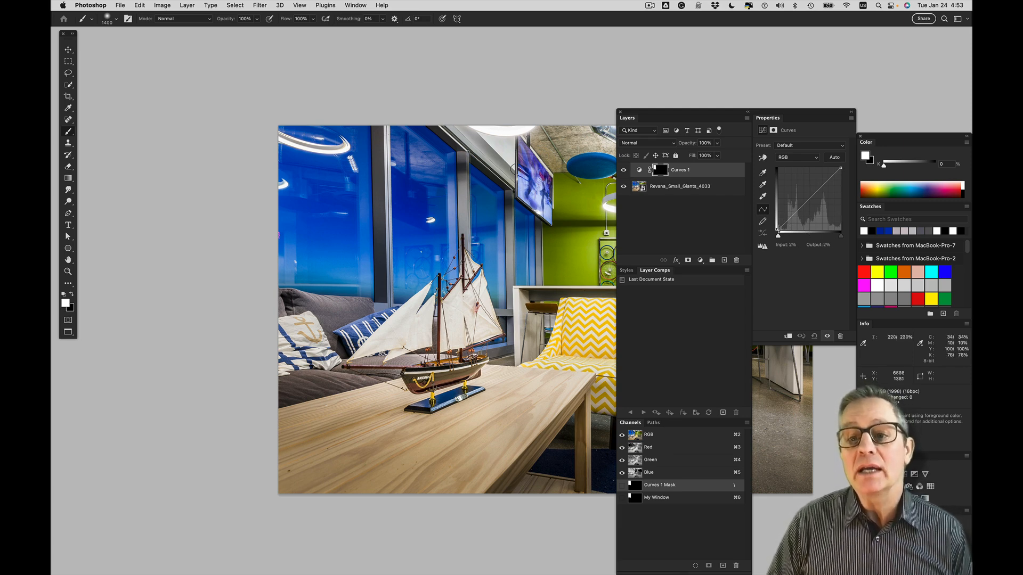
- Reshape the Curves 1 curve with a lowered shadow point and the upper point moved to input 75, output 34
click(824, 184)
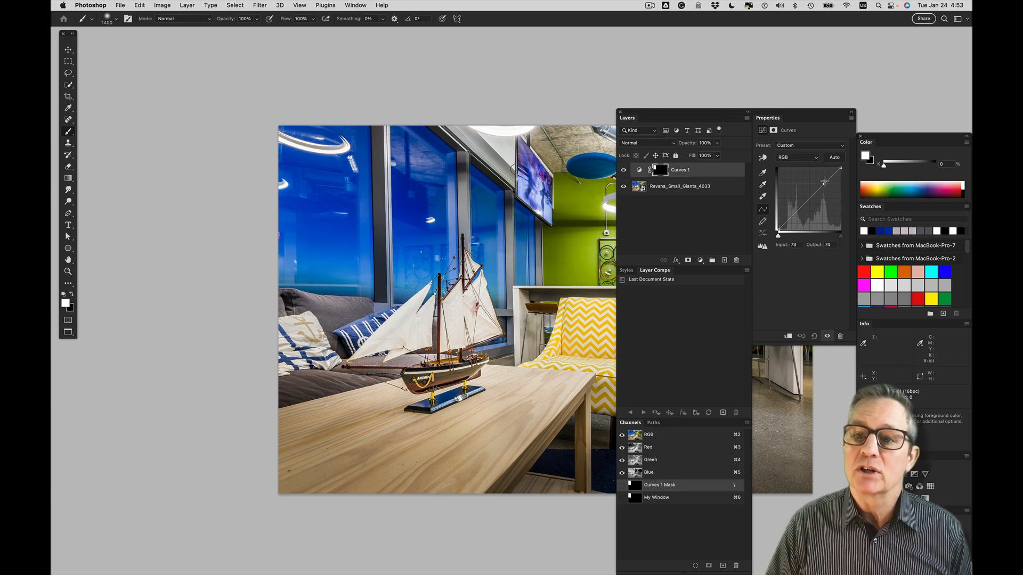
mouse_move(824, 181)
mouse_down()
mouse_move(825, 166)
mouse_move(824, 178)
mouse_up()
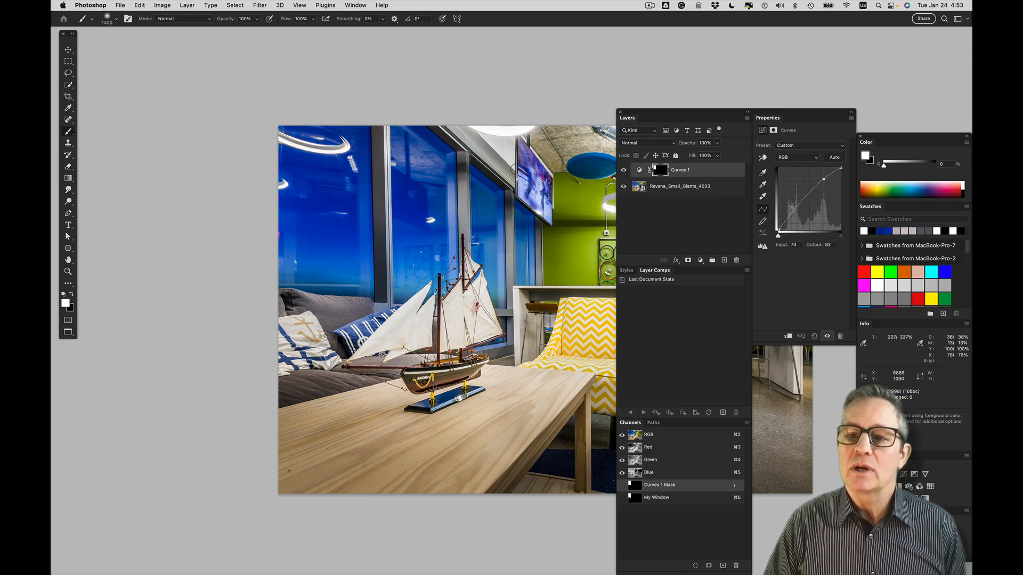
drag(792, 212, 792, 221)
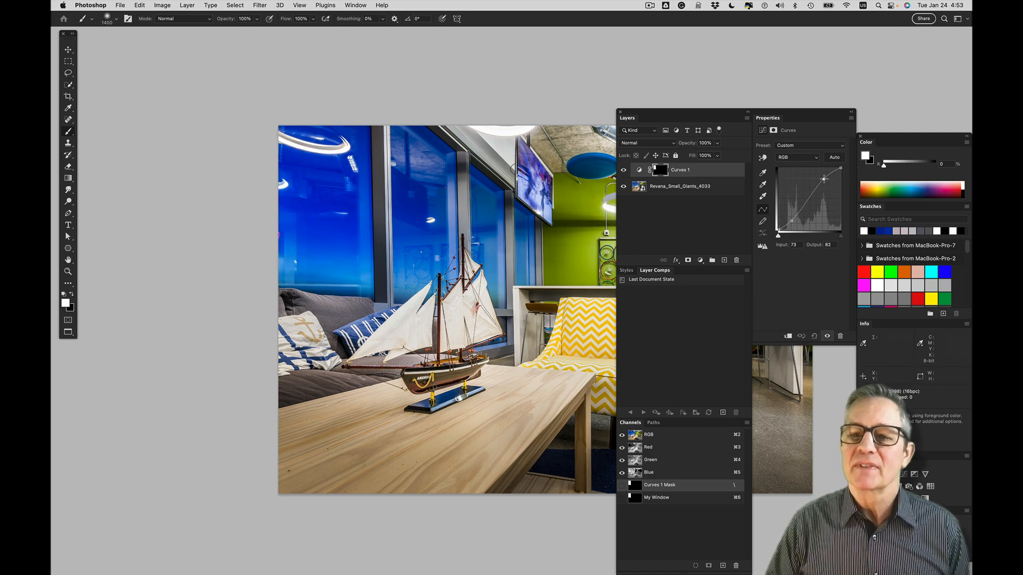
drag(823, 178, 824, 176)
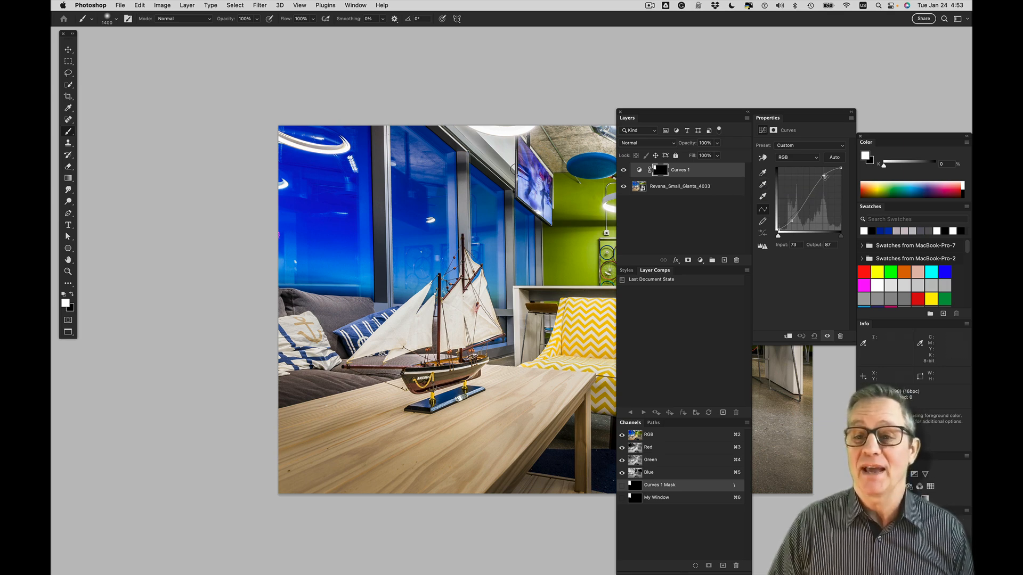
drag(823, 177, 825, 209)
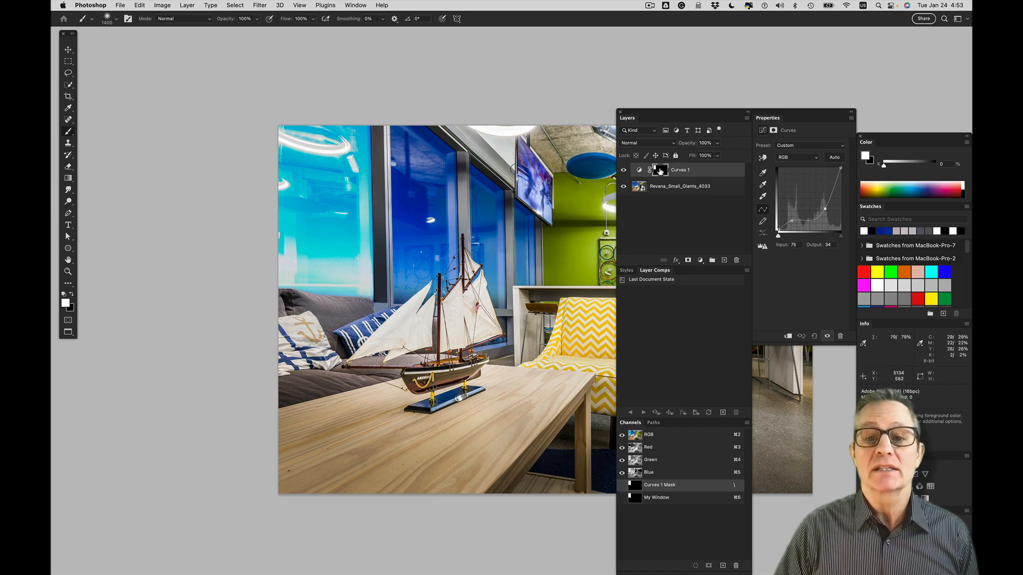
- Paint black on the Curves 1 layer mask along the window's lower and side edges to hide the adjustment there
click(660, 171)
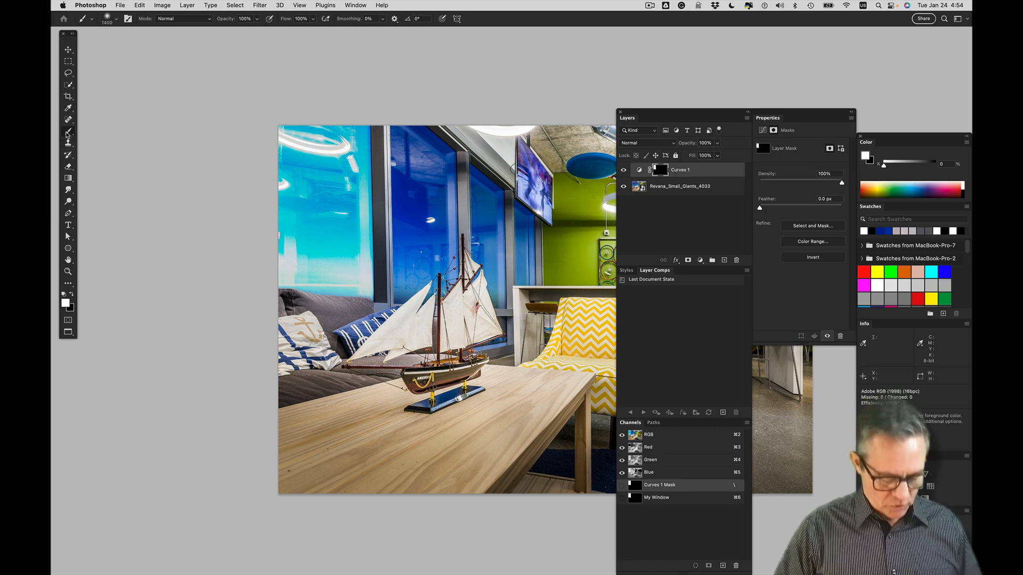
key(x)
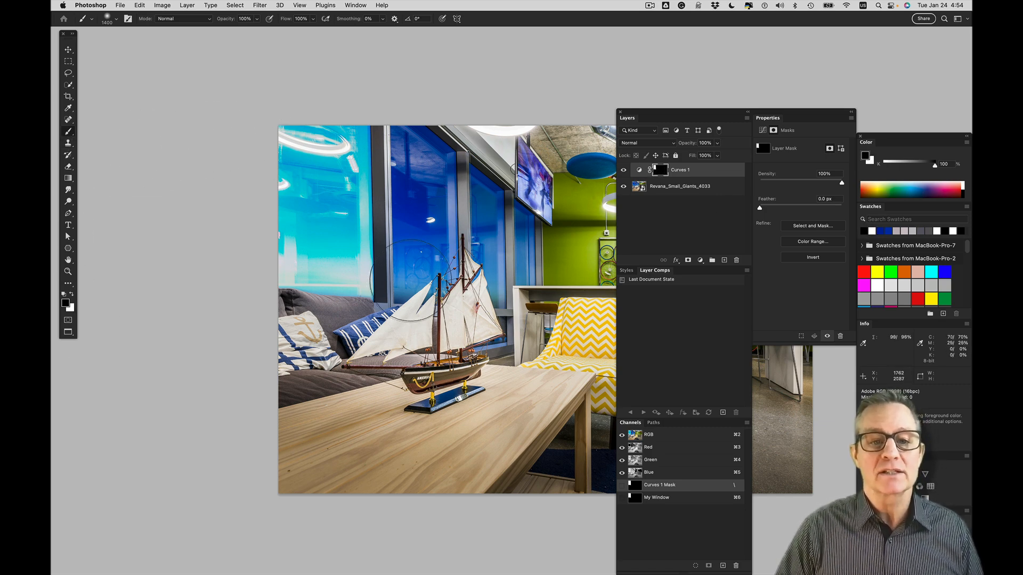
mouse_move(425, 259)
mouse_down()
mouse_move(384, 268)
mouse_move(396, 250)
mouse_move(351, 306)
mouse_move(298, 272)
mouse_move(318, 291)
mouse_up()
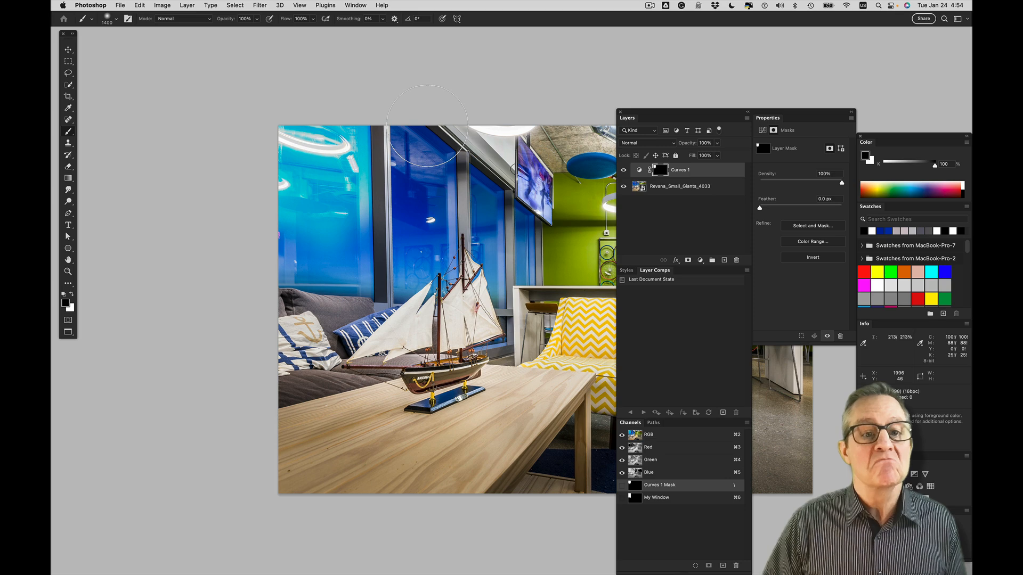
mouse_move(420, 127)
mouse_down()
mouse_move(296, 101)
mouse_move(260, 107)
mouse_move(345, 103)
mouse_move(373, 136)
mouse_up()
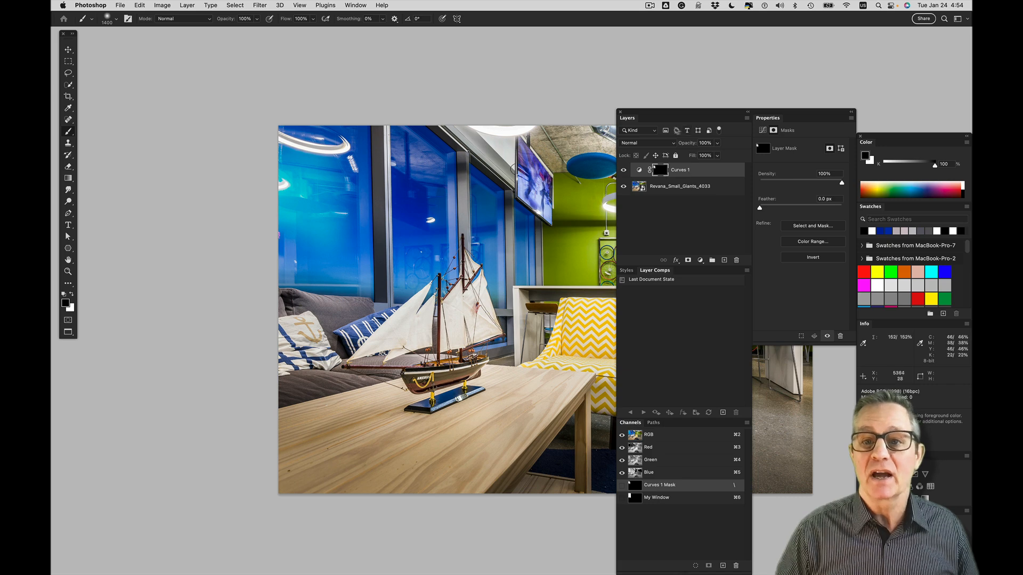
- Load the edited Curves 1 layer mask as a selection, deselect it, and load it again
super+click(659, 171)
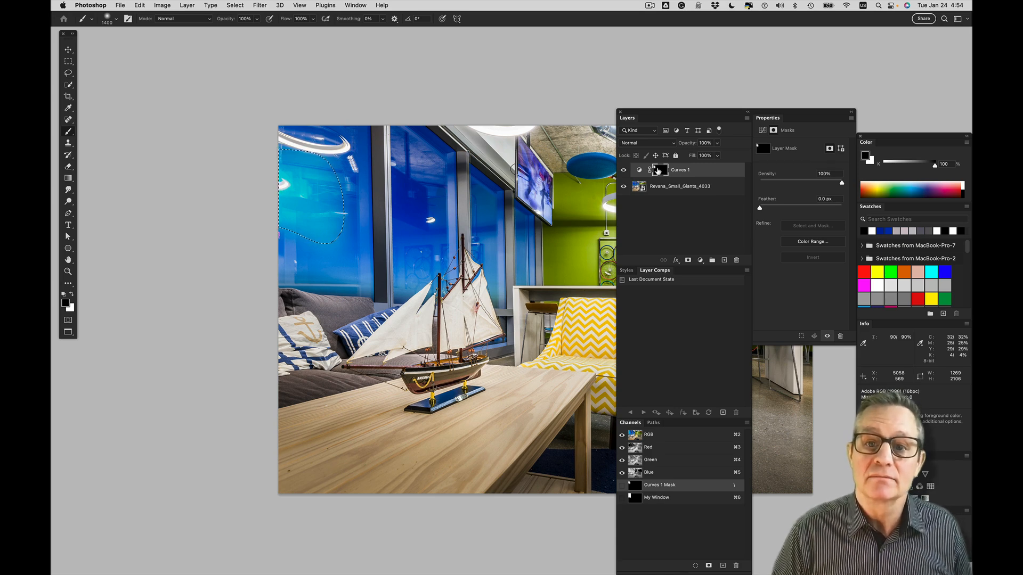
click(658, 210)
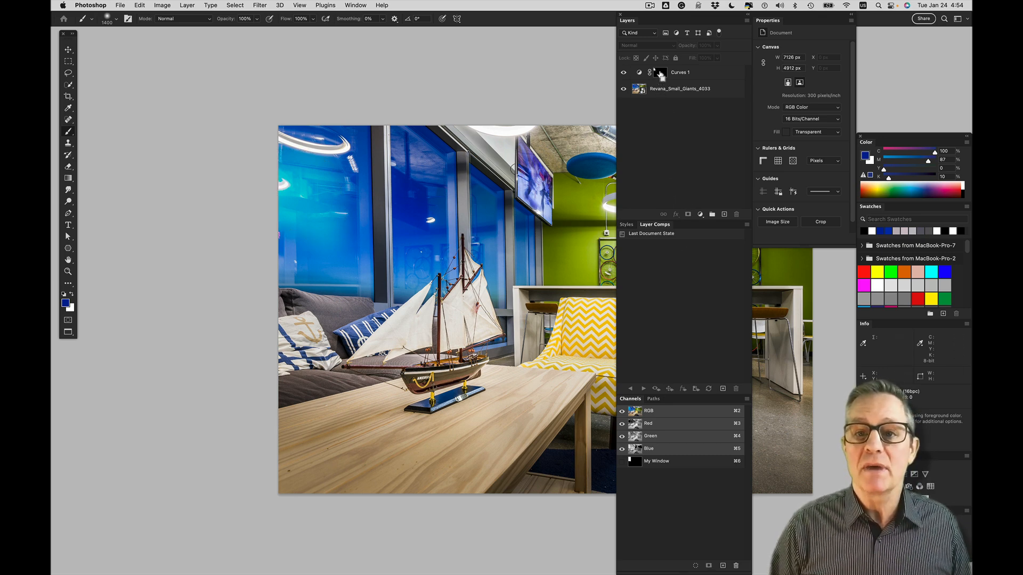
super+click(660, 73)
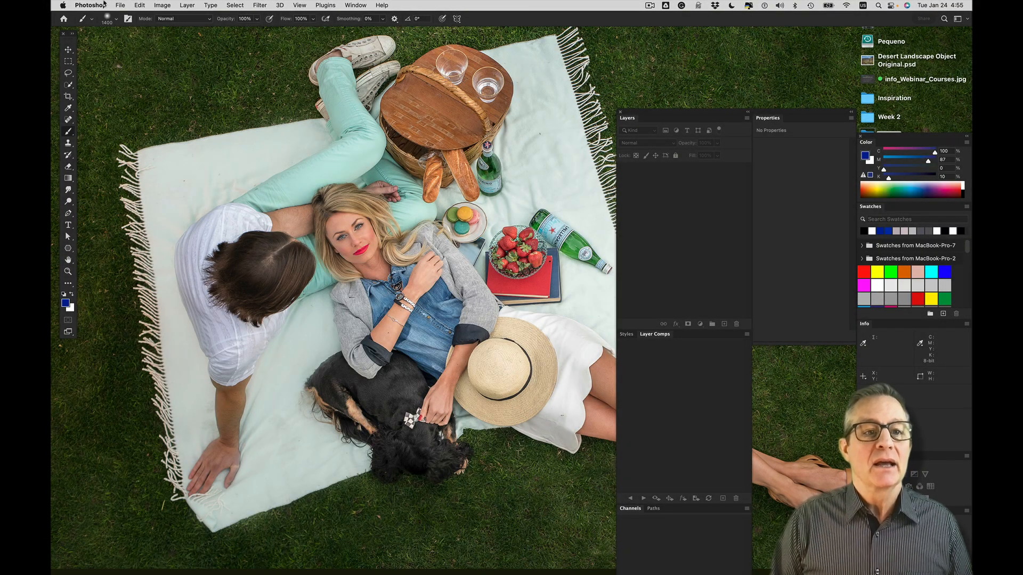
- Open the recent file Desert Landscape Object Original.psd and move the Layers panel group clear of the image
click(120, 5)
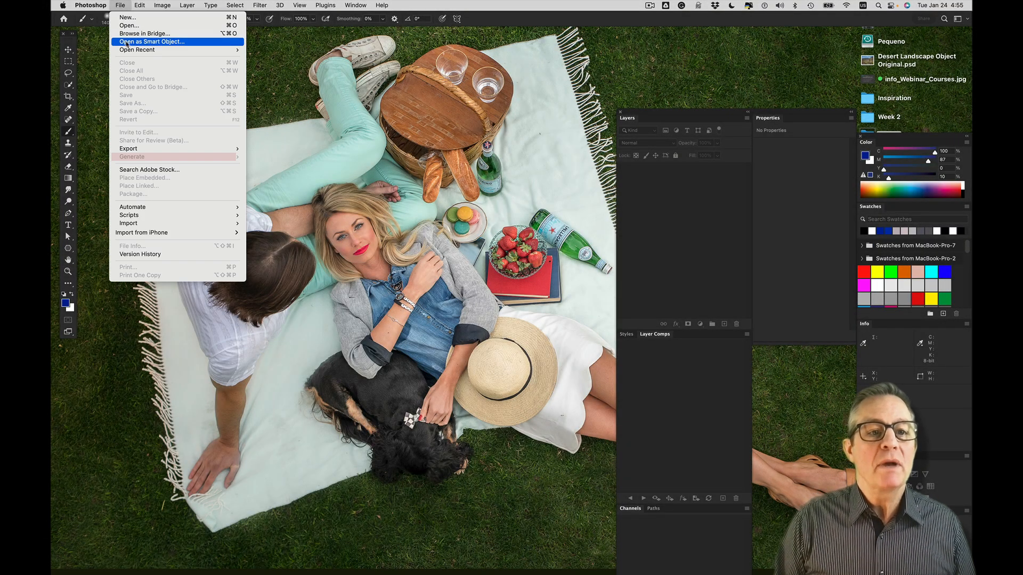
mouse_move(127, 50)
click(260, 50)
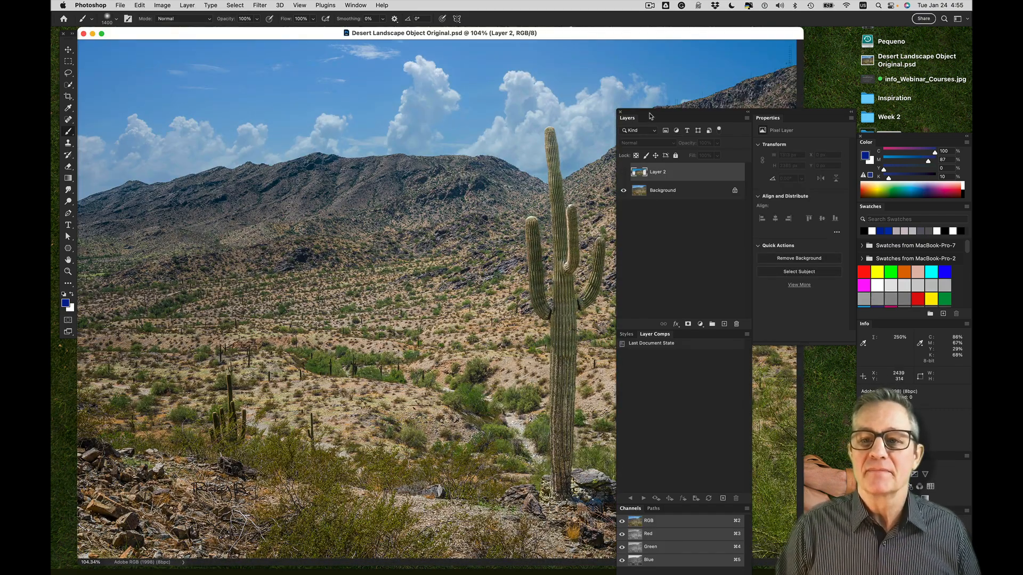
drag(650, 116, 863, 88)
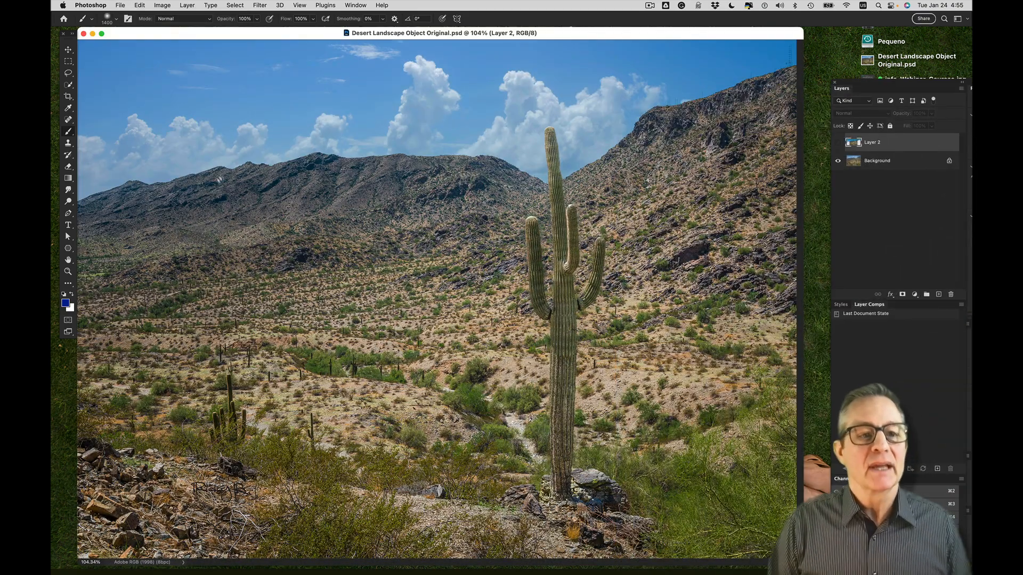
- Activate the Object Selection Tool, switch to the Move tool, and return to the Object Selection Tool
click(68, 62)
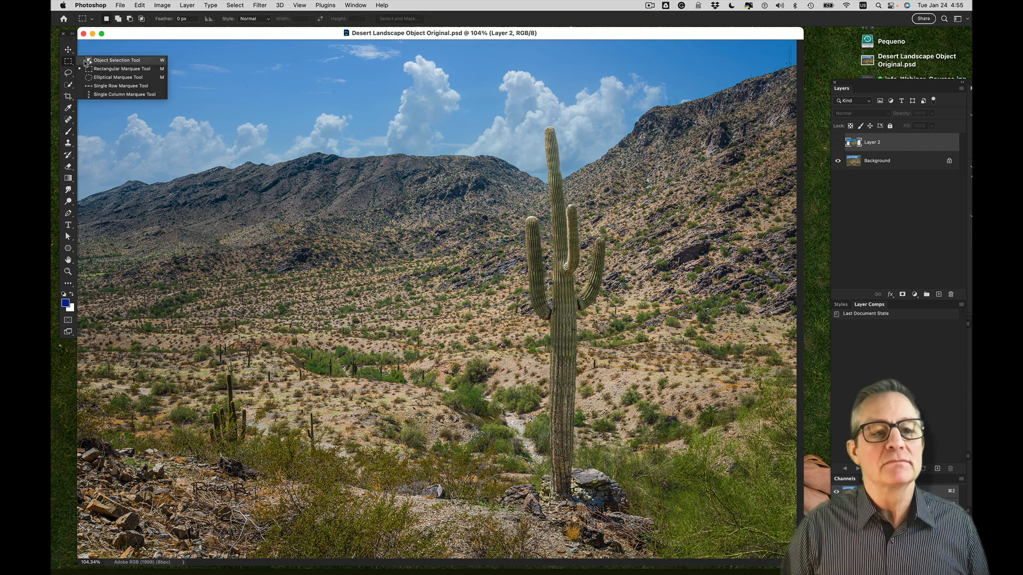
click(106, 62)
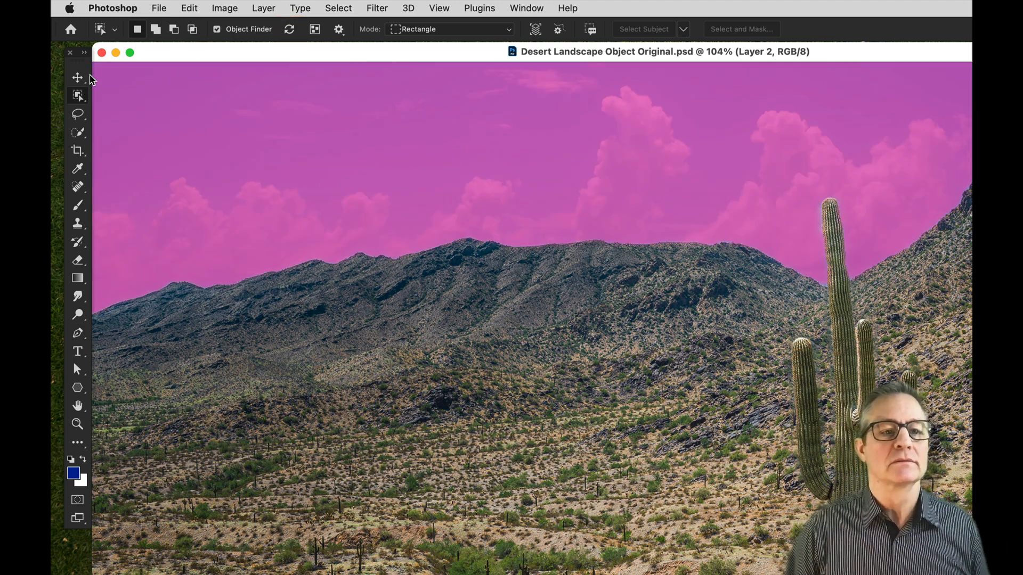
click(85, 78)
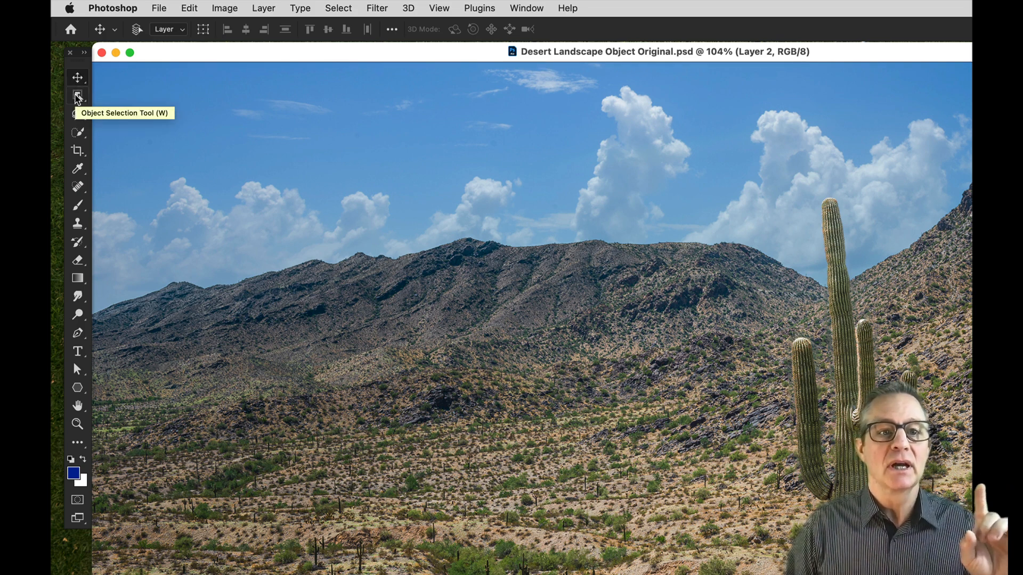
click(77, 97)
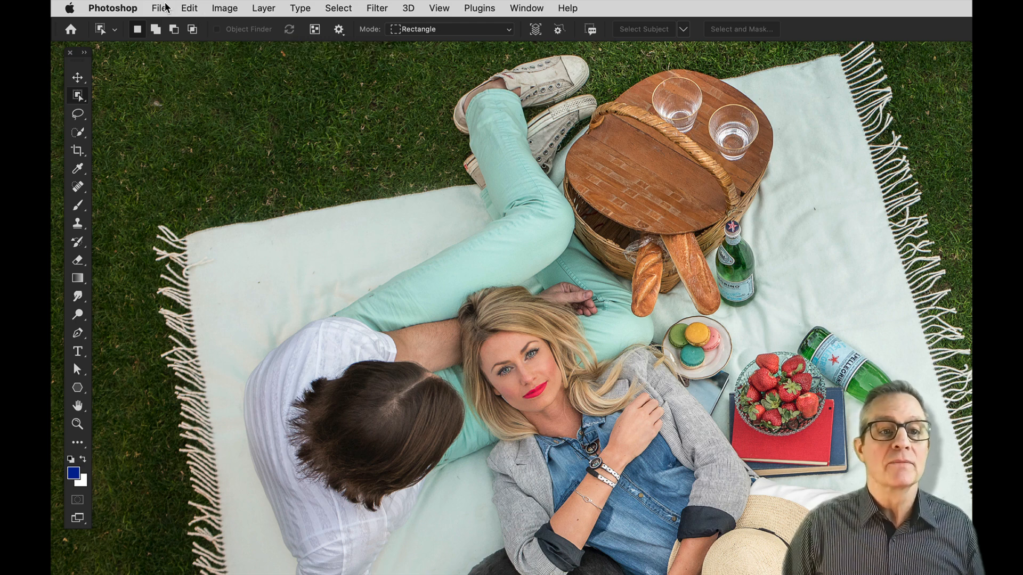
- Reopen Desert Landscape Object Original.psd from the recent files and refresh the Object Finder
click(162, 8)
mouse_move(171, 79)
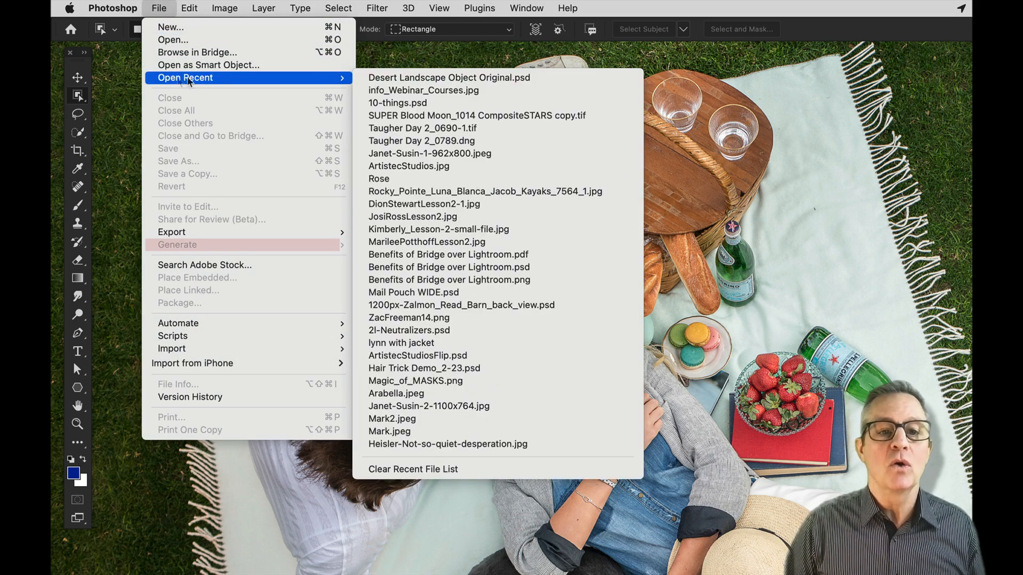
click(375, 78)
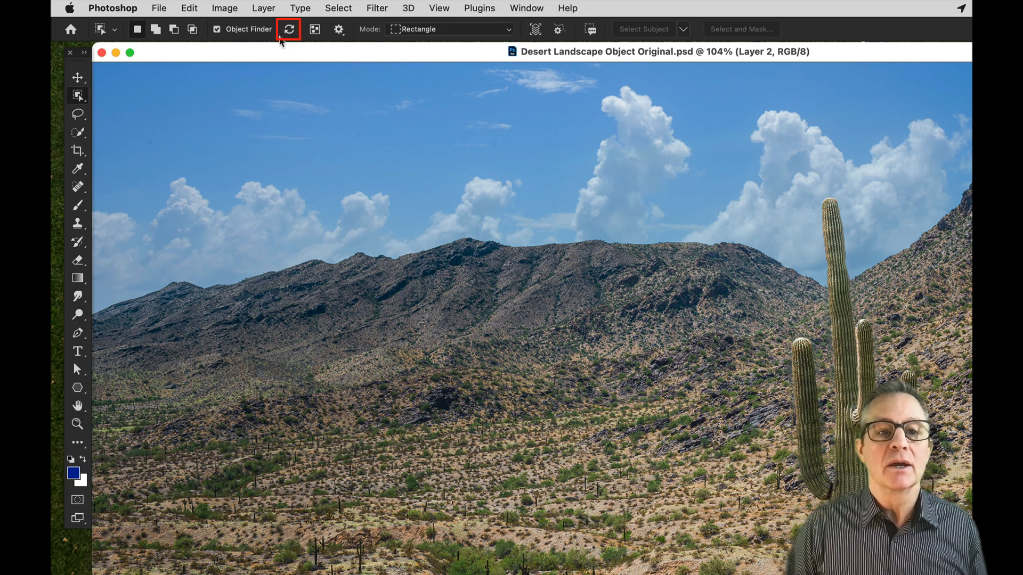
click(290, 37)
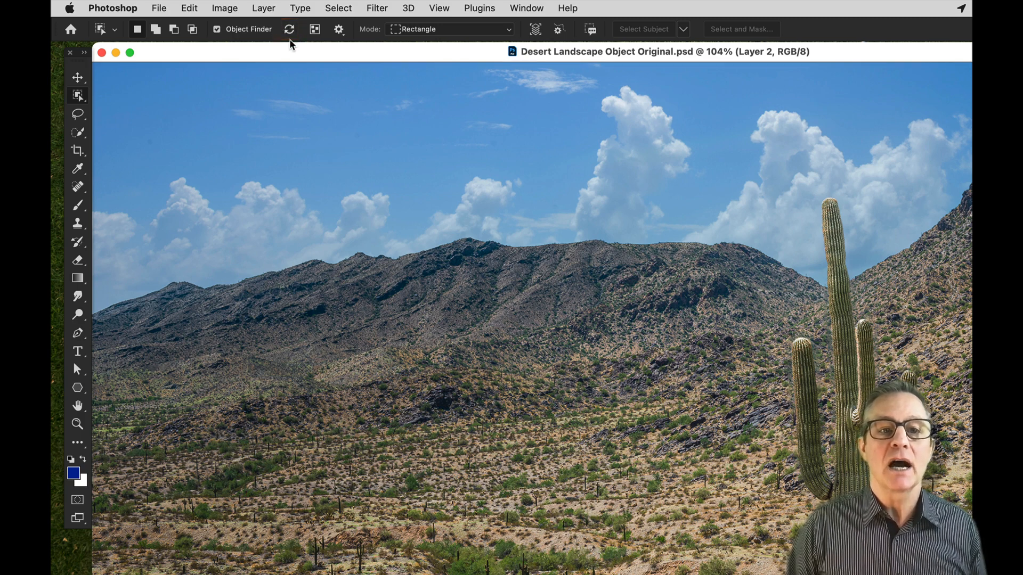